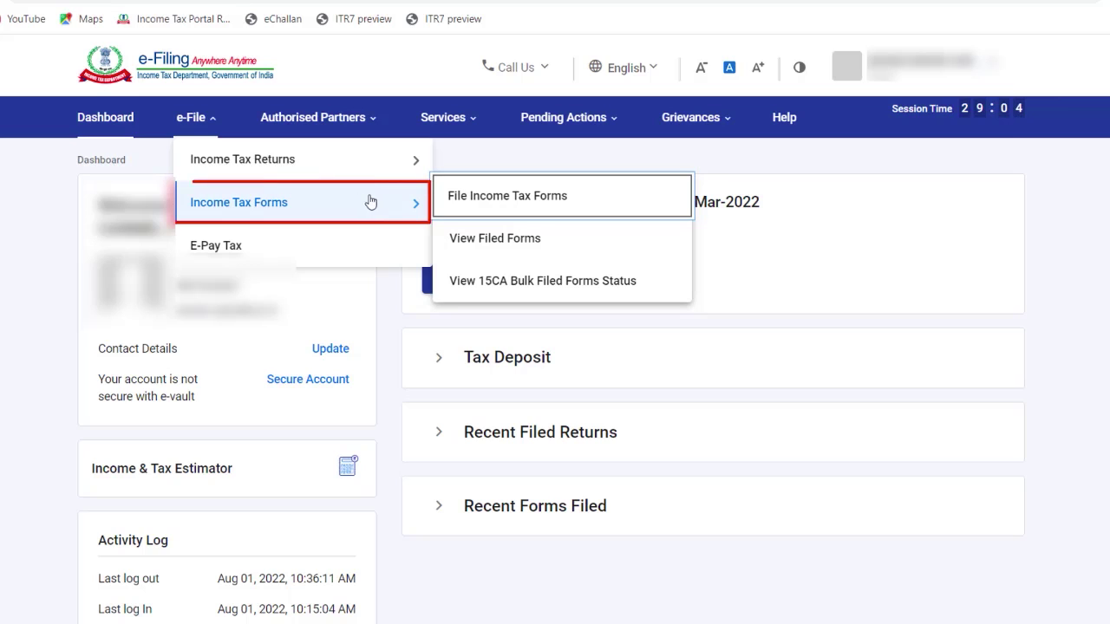
Step: Start a new Form 10 filing under 'Persons not dependent on any Source of Income'
left_click(471, 197)
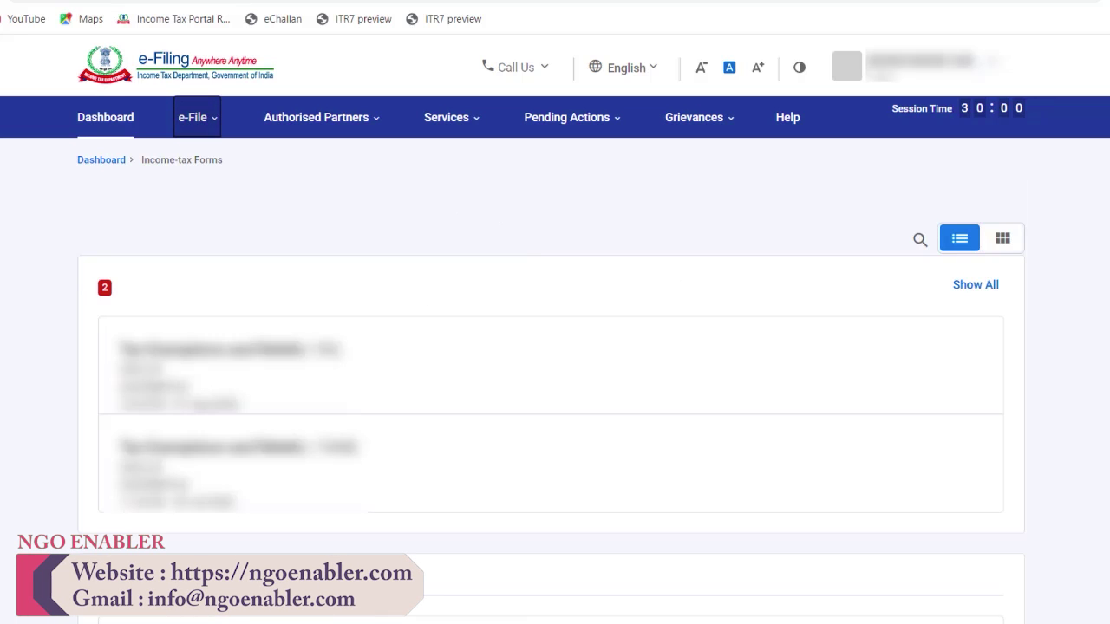
scroll(933, 228, "down", 3)
scroll(551, 356, "down", 1)
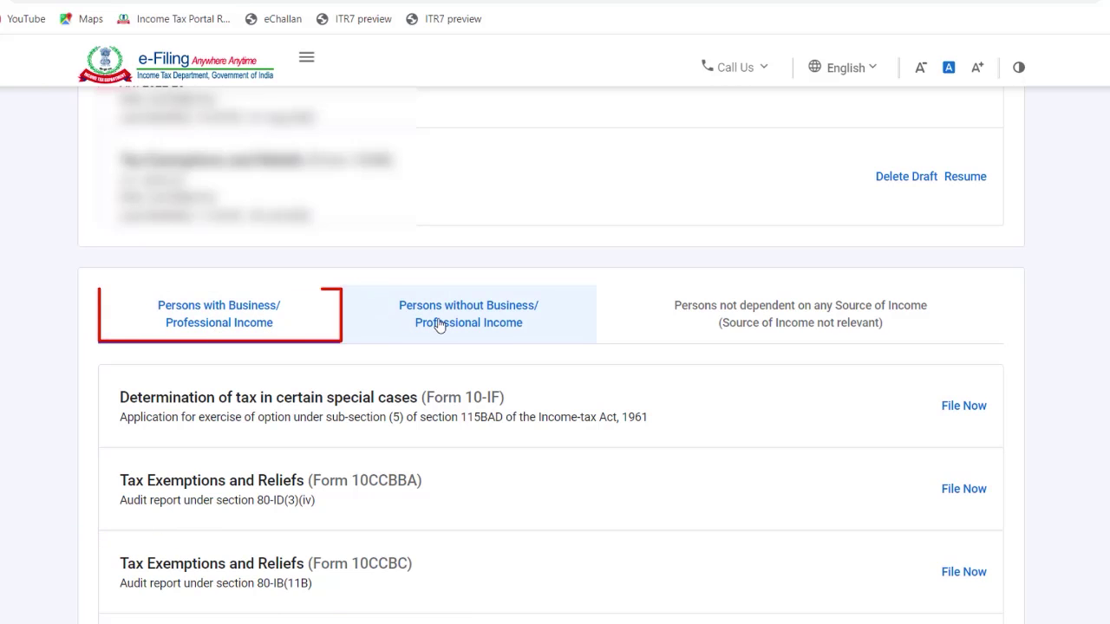
left_click(728, 331)
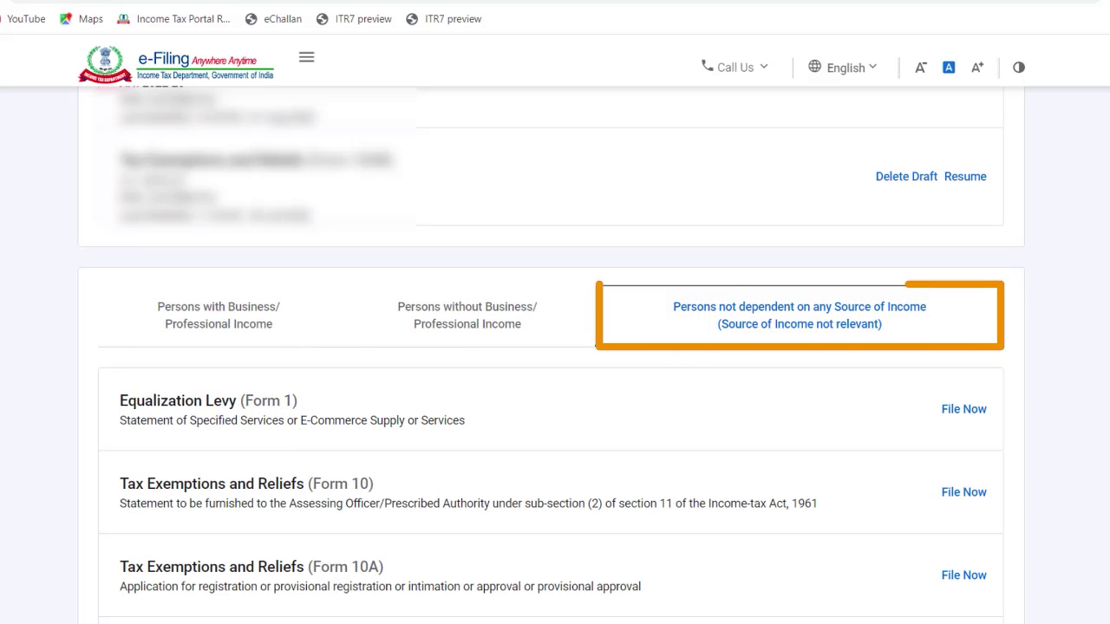
scroll(555, 364, "down", 3)
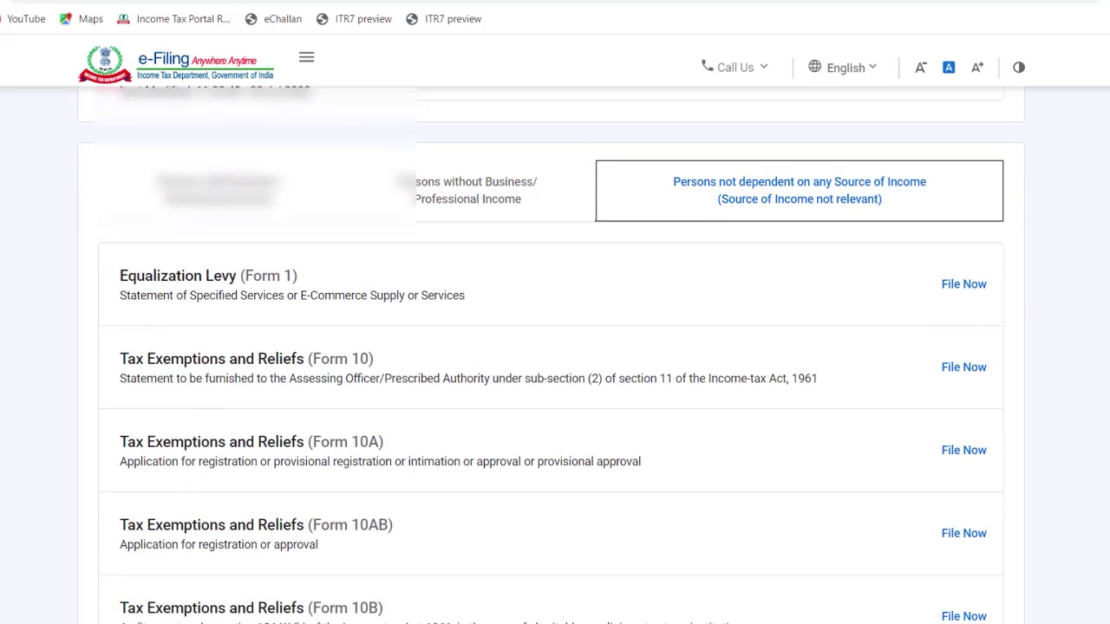
scroll(551, 357, "down", 1)
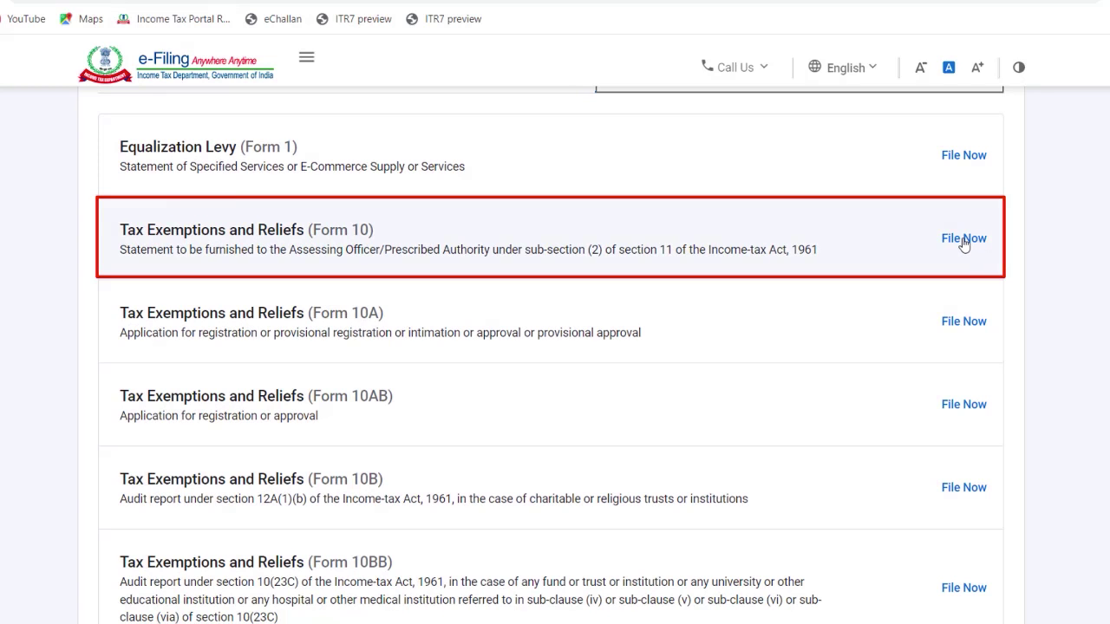
left_click(962, 240)
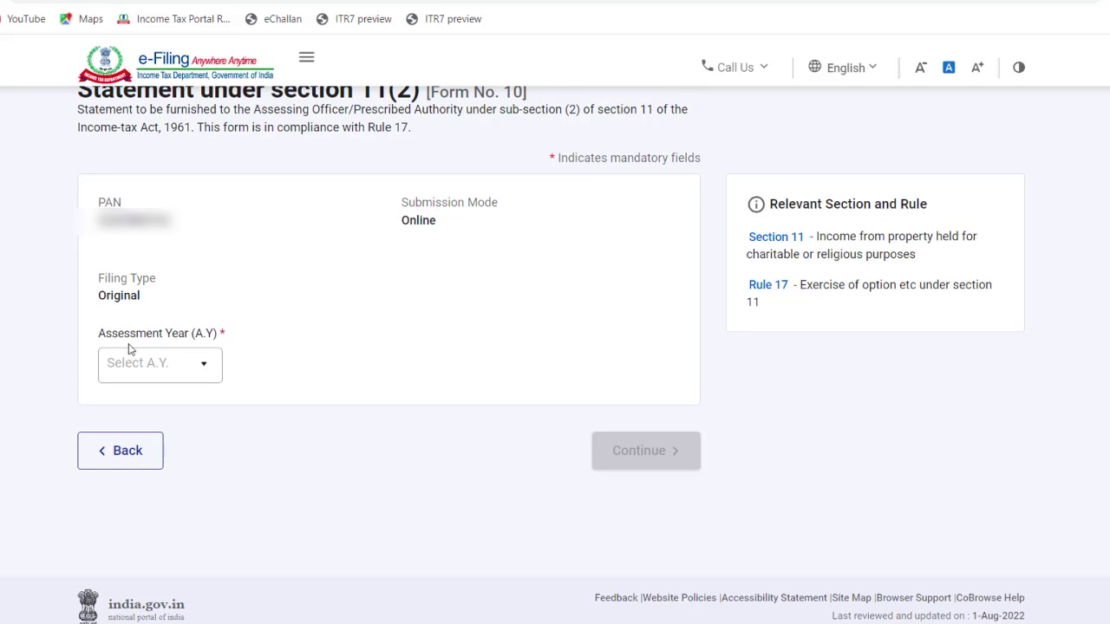
Step: Set Form 10's assessment year to 2022-23 and begin filling in the form
left_click(164, 367)
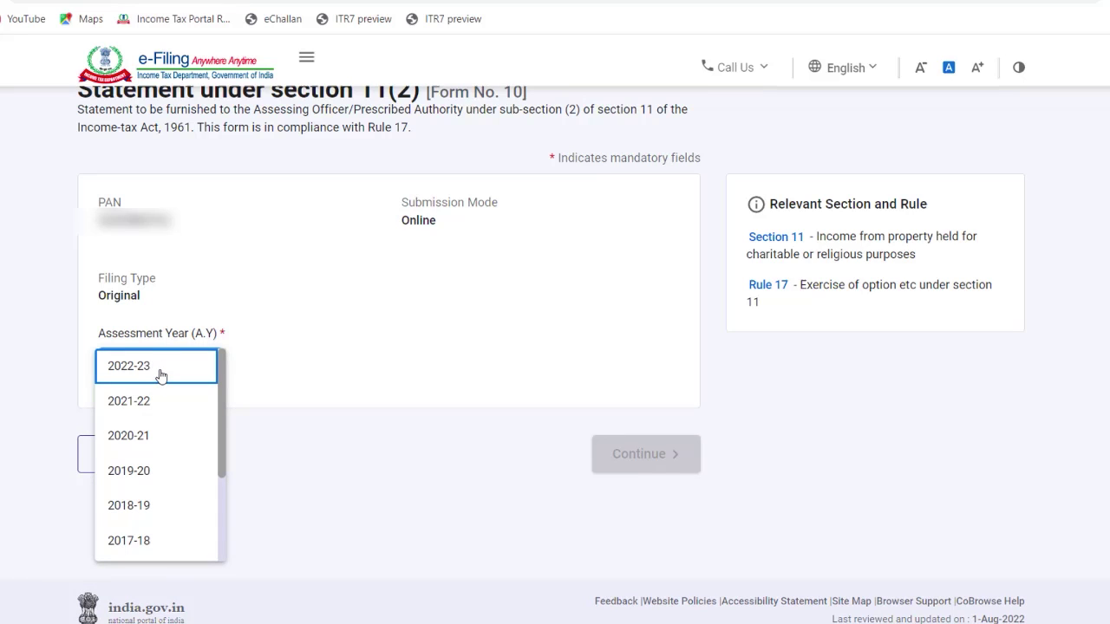
left_click(160, 373)
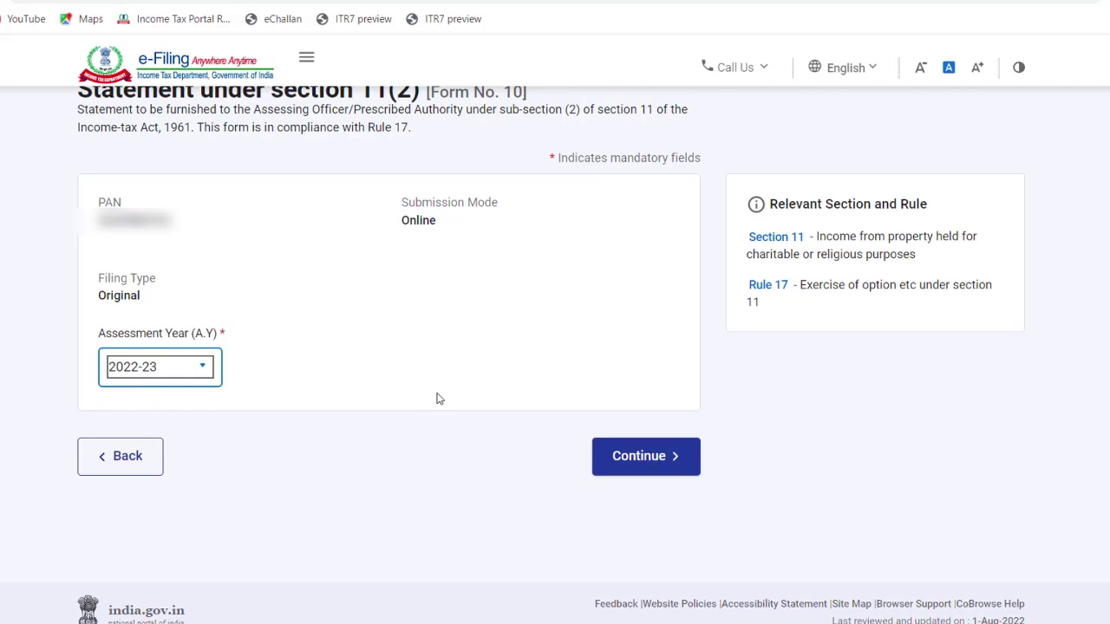
left_click(629, 464)
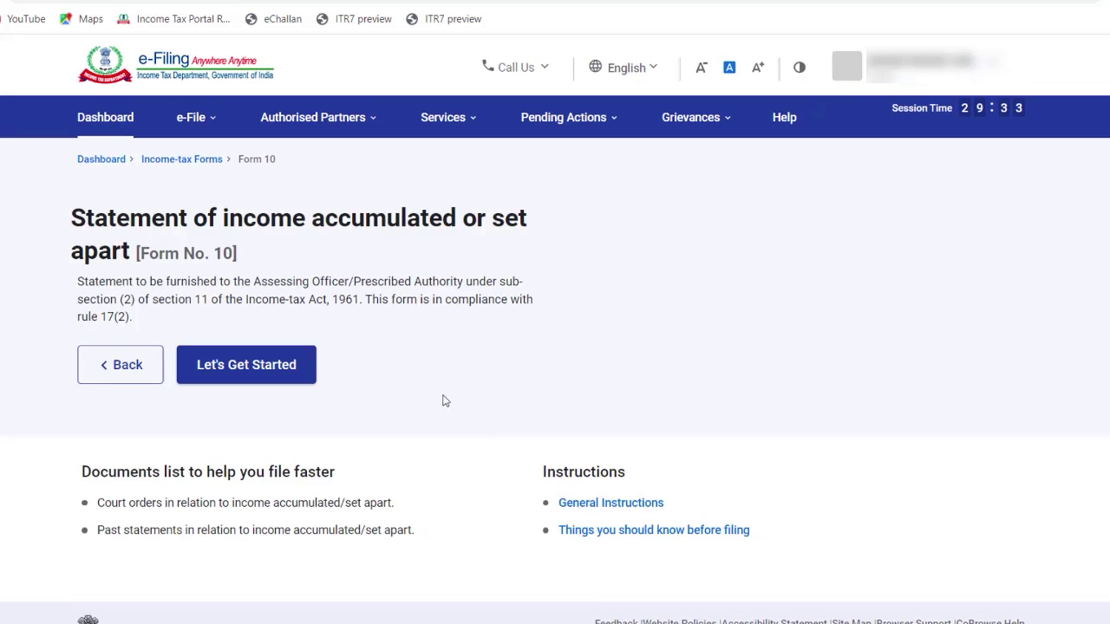
left_click(252, 368)
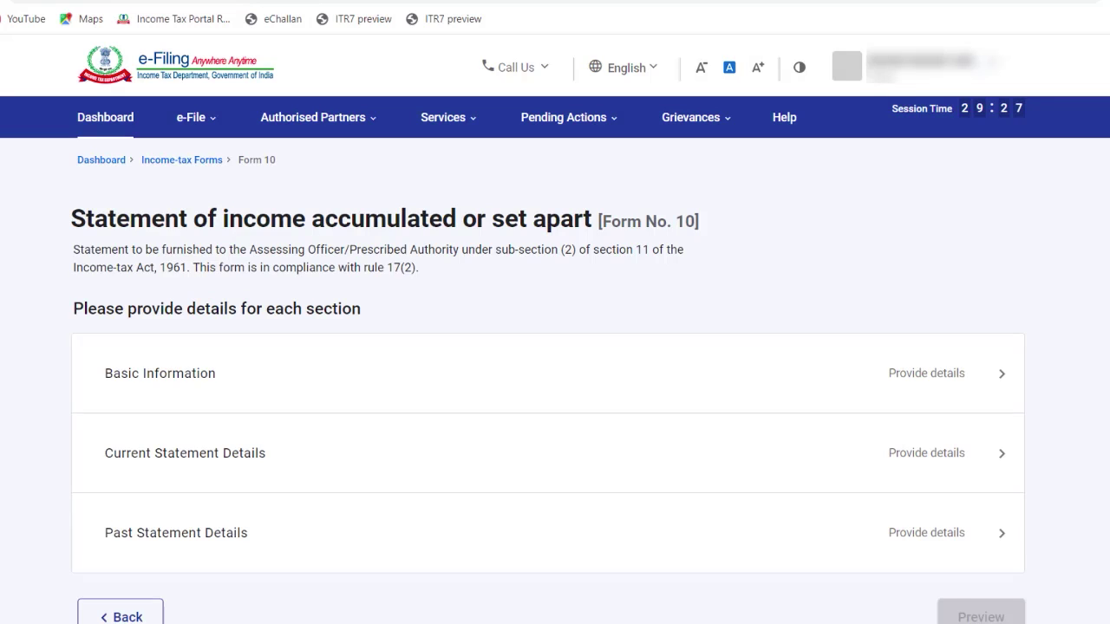
scroll(555, 391, "down", 1)
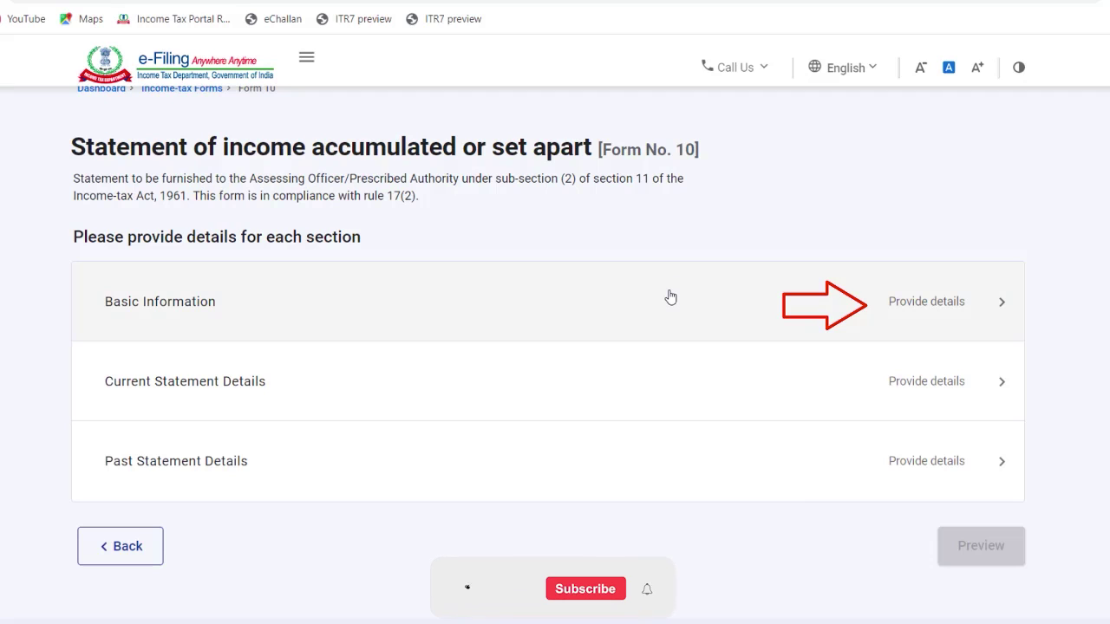
Step: In Basic Information, choose The Assessing Officer as the recipient
left_click(669, 297)
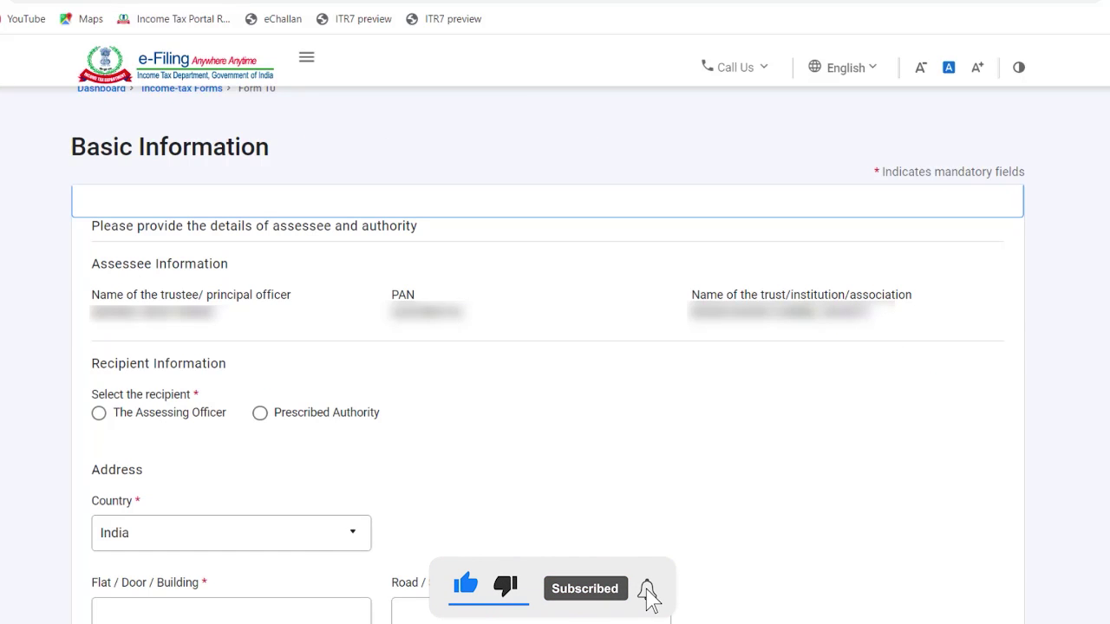
scroll(548, 347, "down", 1)
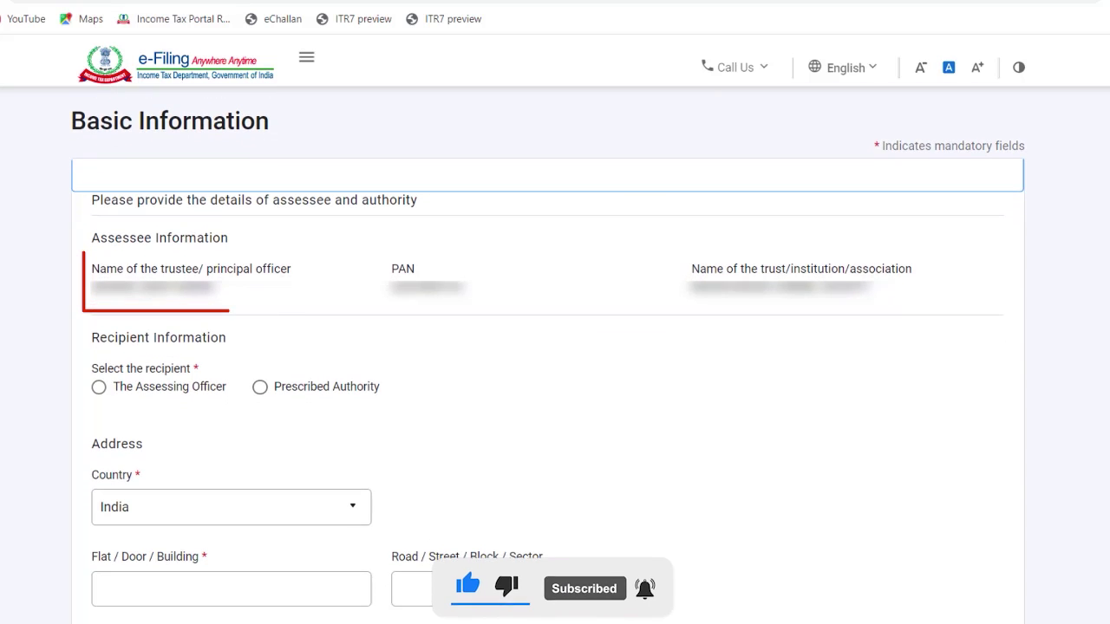
scroll(548, 347, "down", 1)
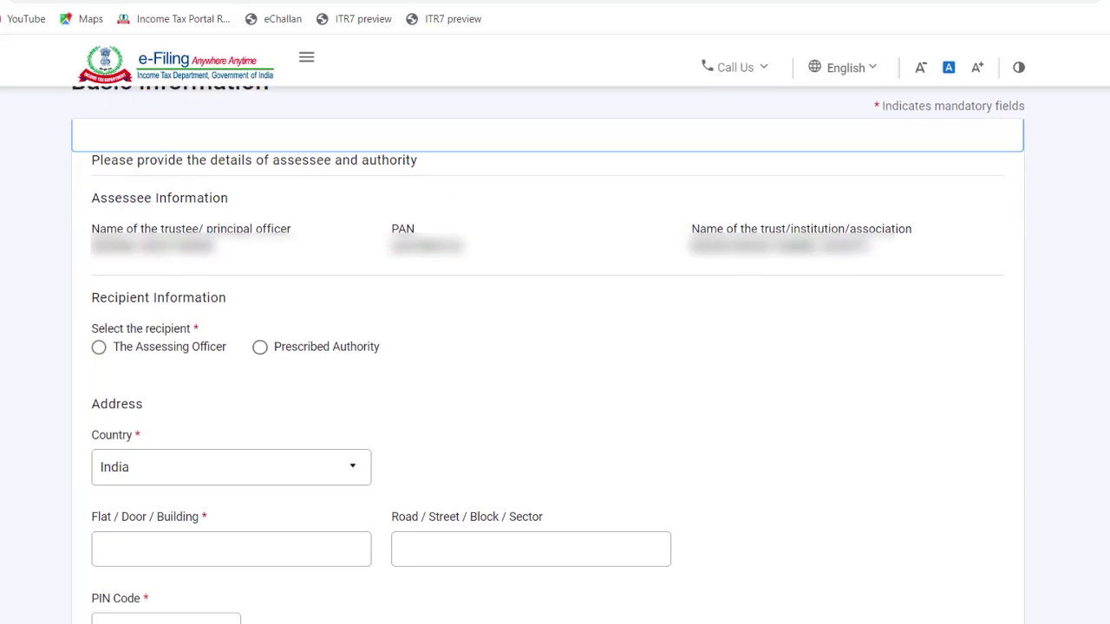
scroll(548, 347, "down", 1)
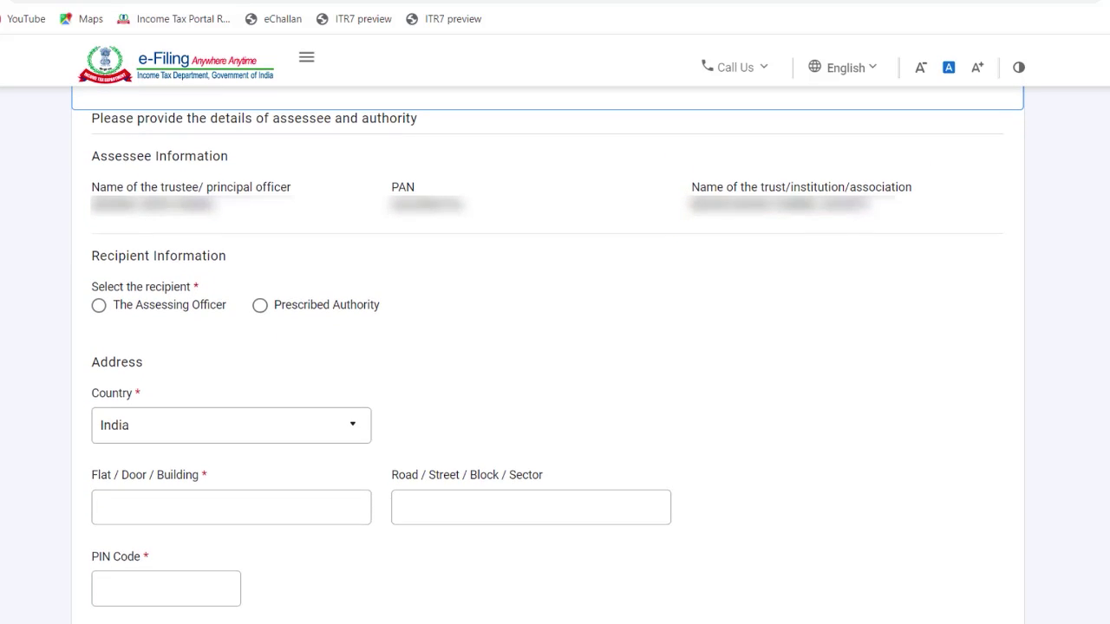
scroll(548, 347, "down", 1)
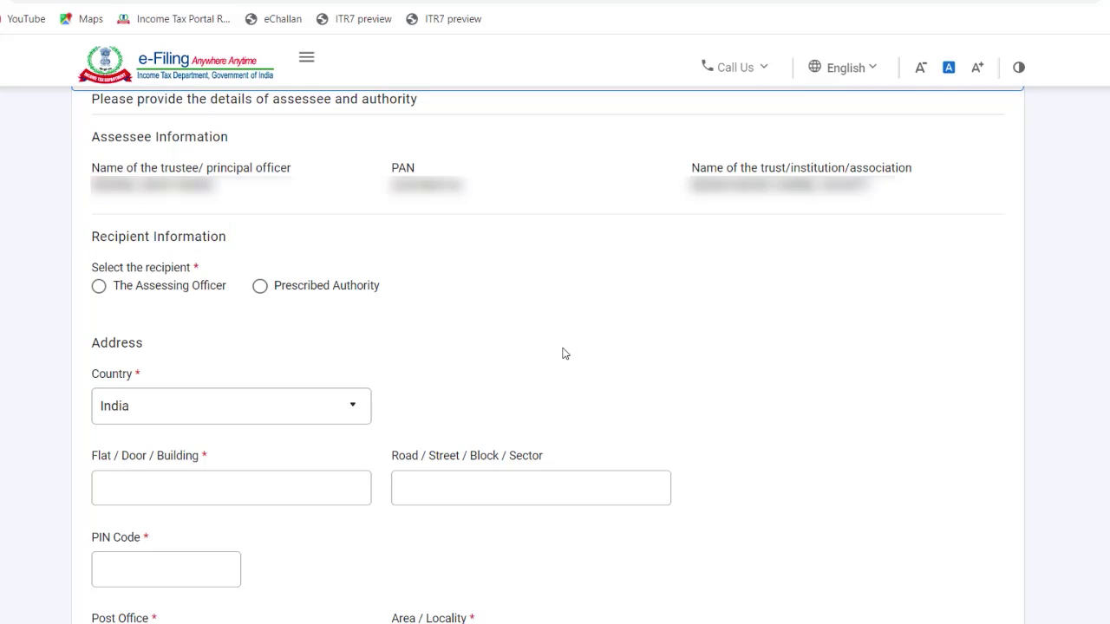
left_click(102, 293)
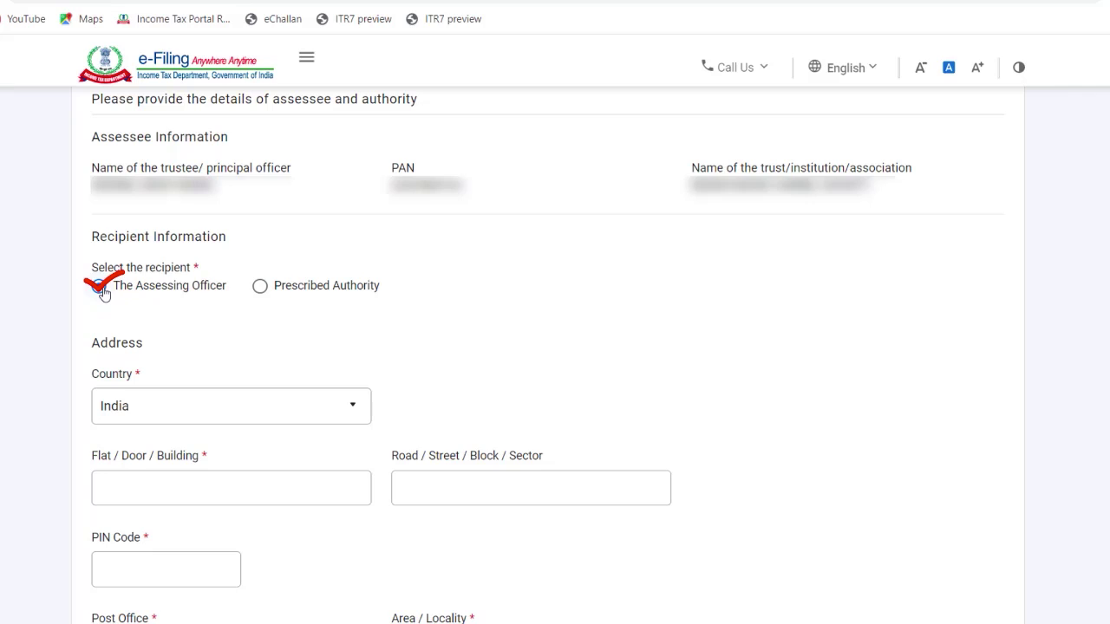
left_click(100, 288)
scroll(555, 347, "down", 2)
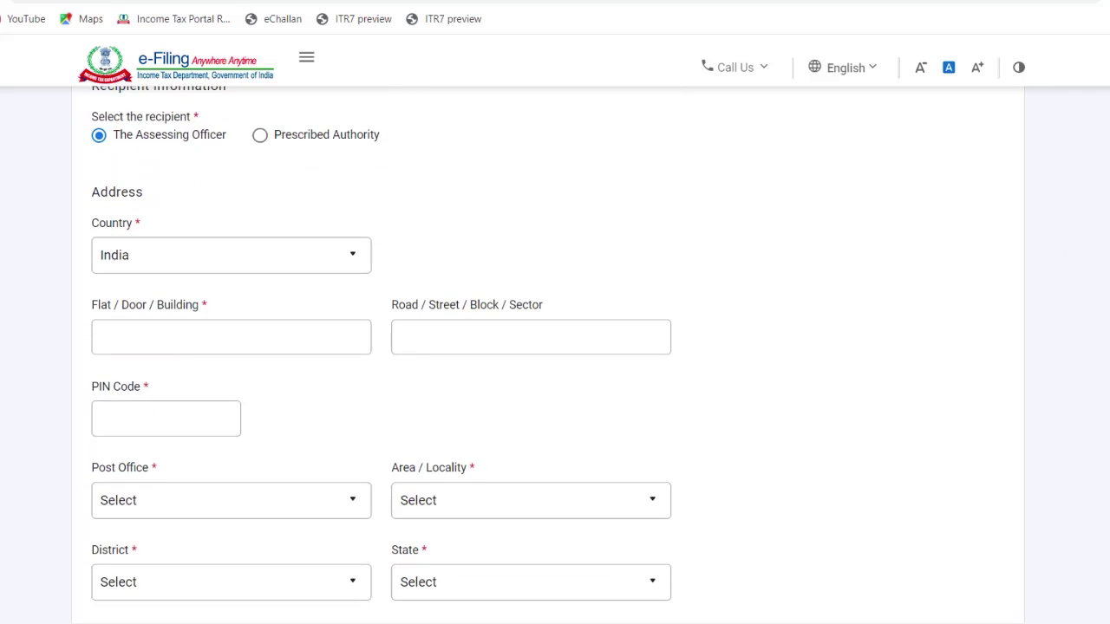
left_click(319, 319)
type("1")
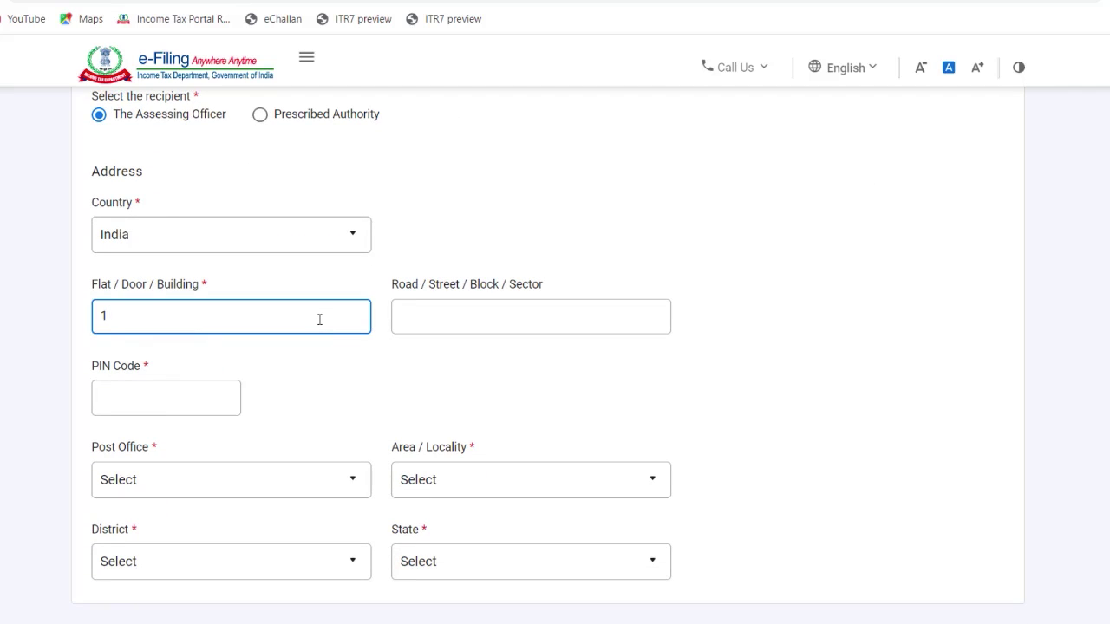
key("Tab")
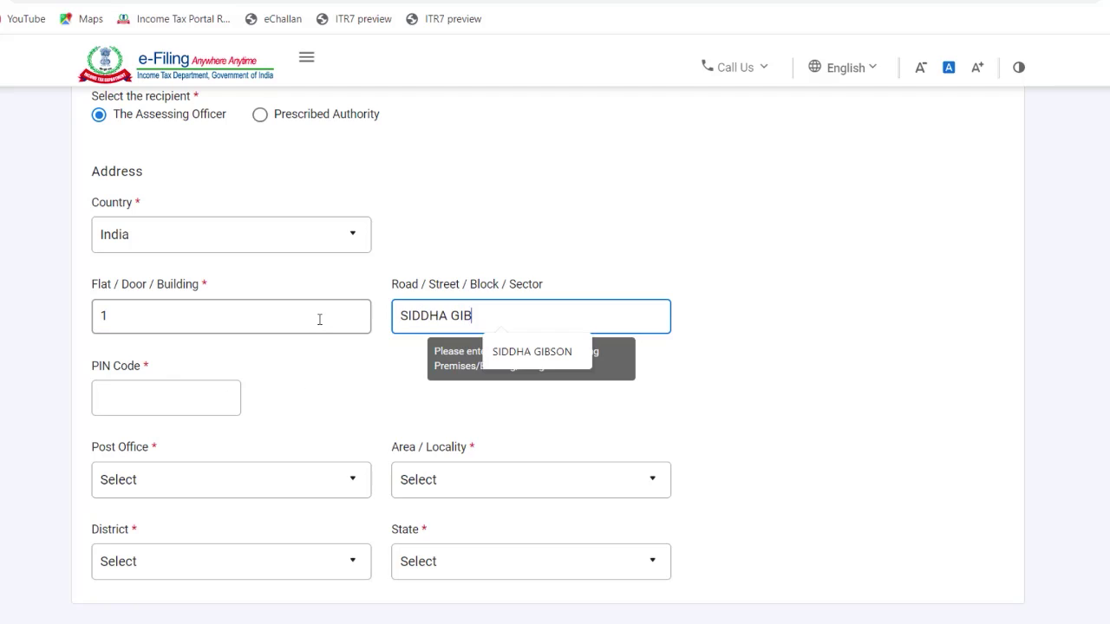
left_click(134, 396)
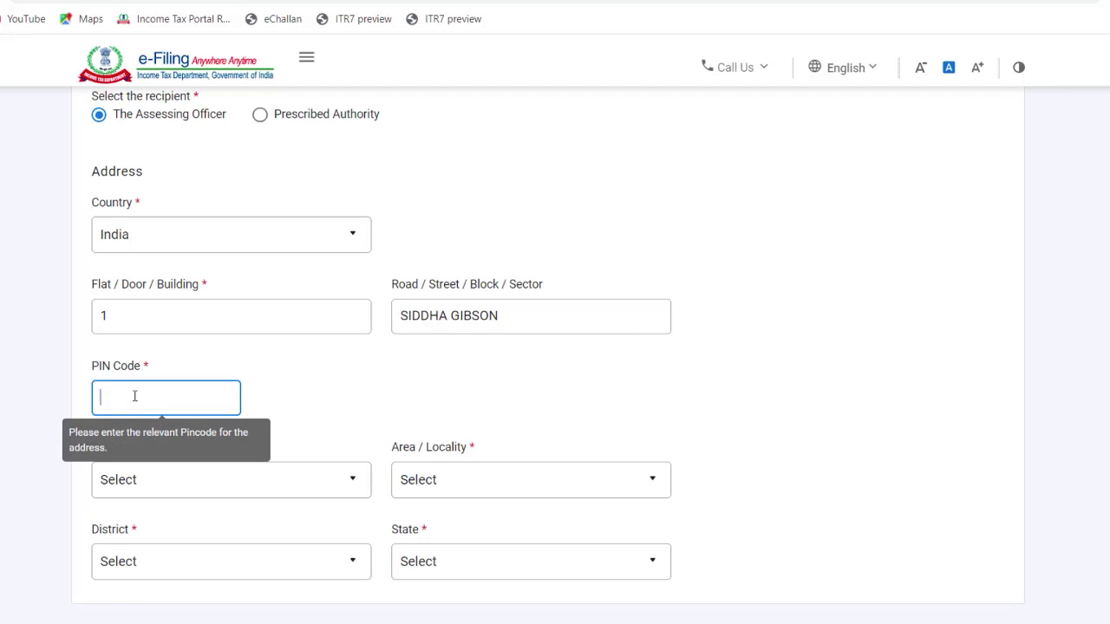
Step: Enter PIN code 711204, pick the post office and locality, and save Basic Information
type("711204")
key("Tab")
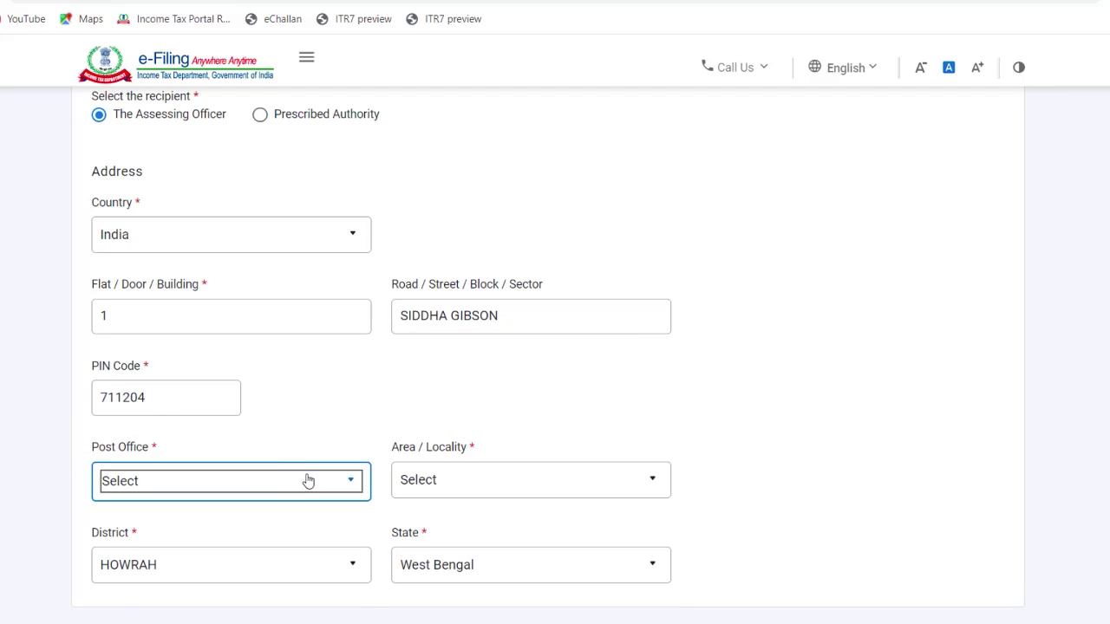
left_click(312, 482)
left_click(287, 469)
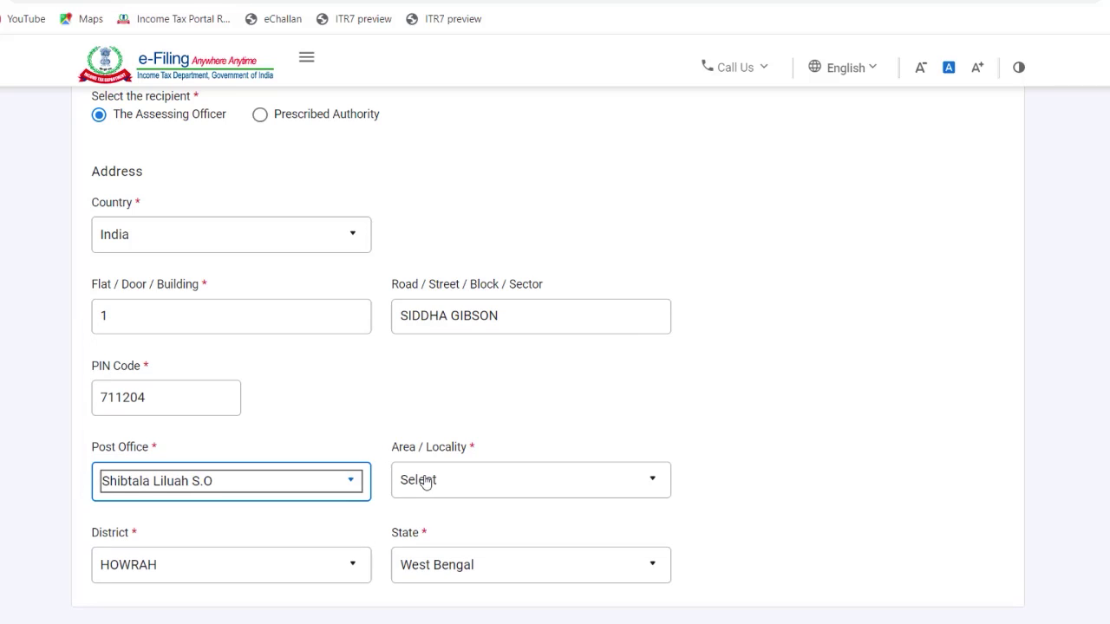
left_click(425, 482)
left_click(459, 315)
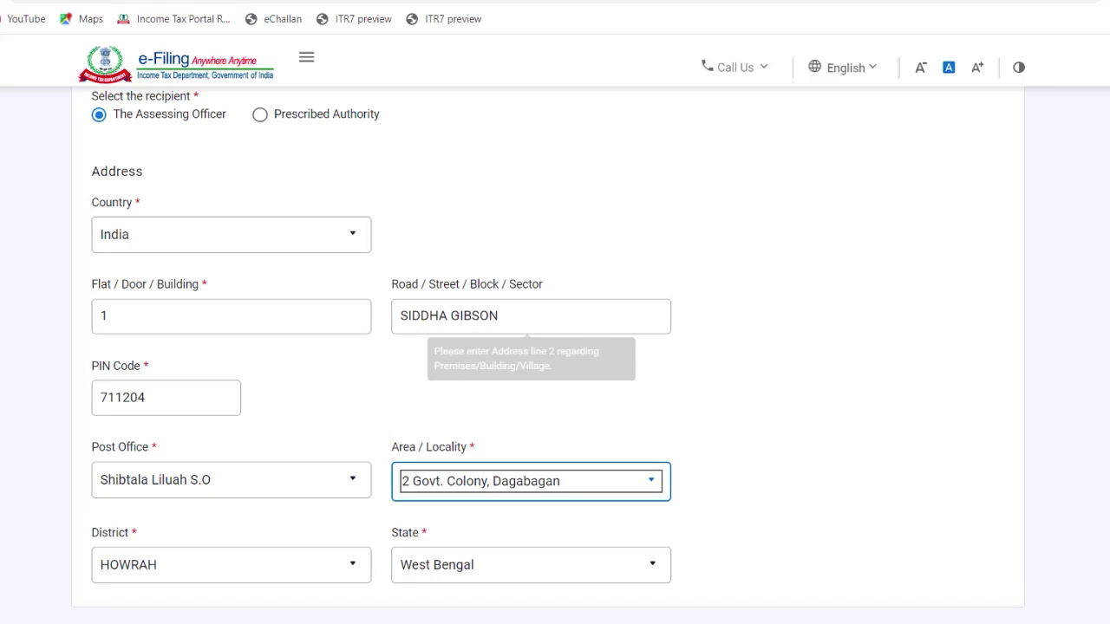
scroll(555, 347, "down", 2)
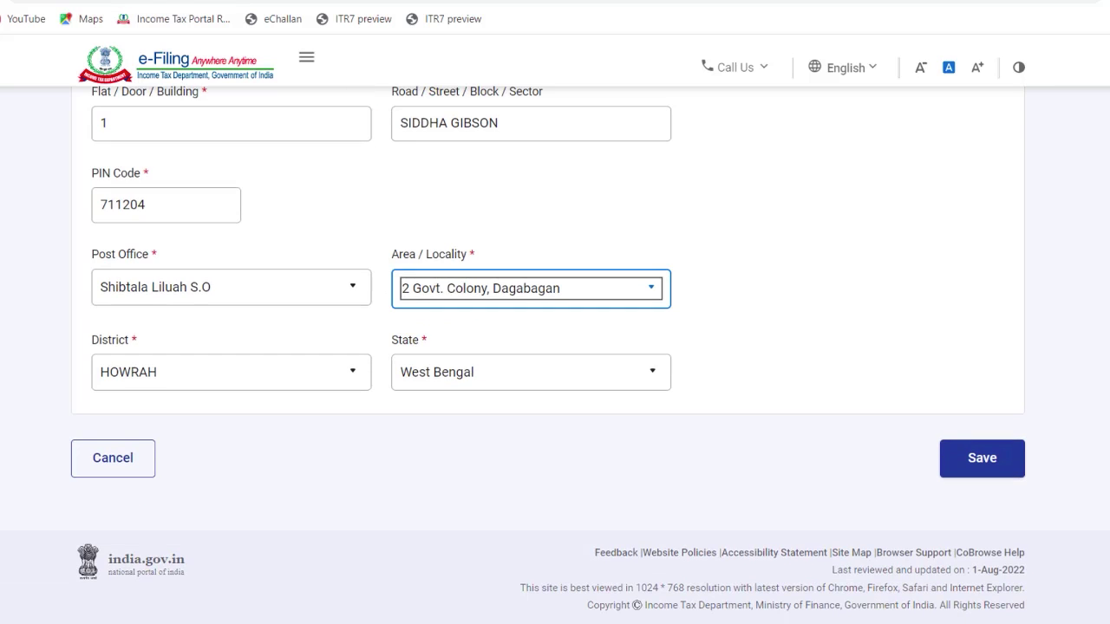
left_click(983, 459)
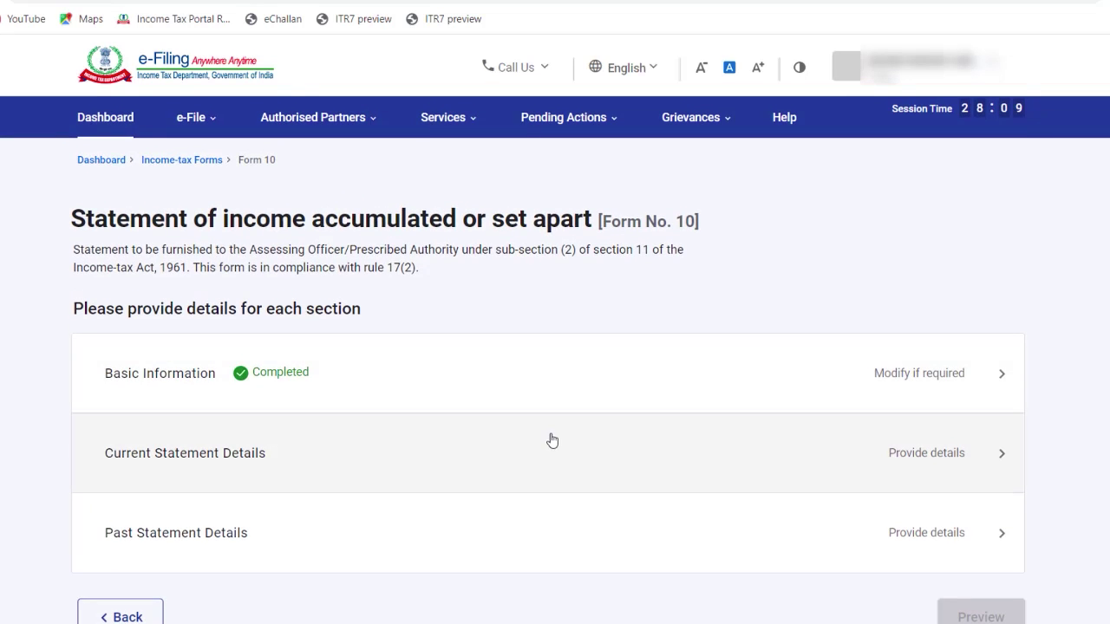
left_click(553, 442)
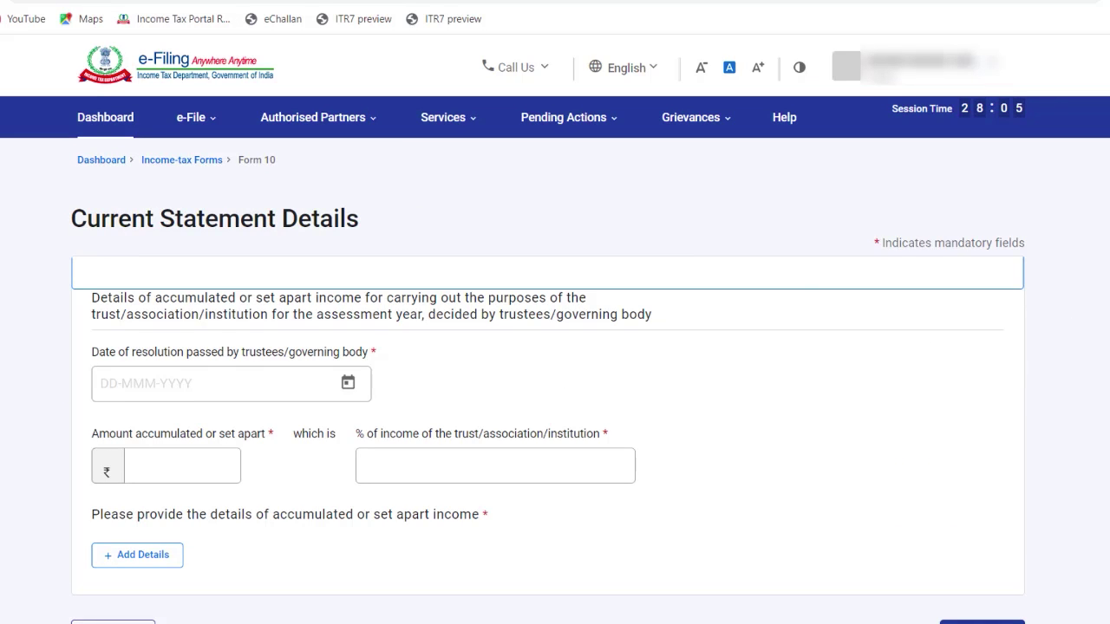
scroll(741, 293, "down", 1)
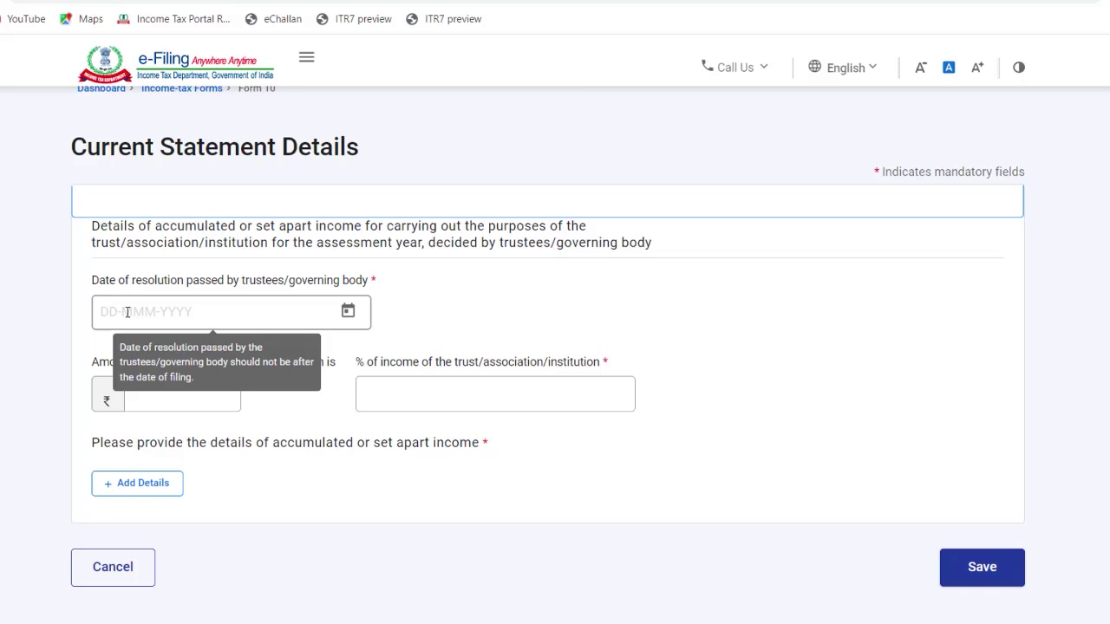
left_click(127, 312)
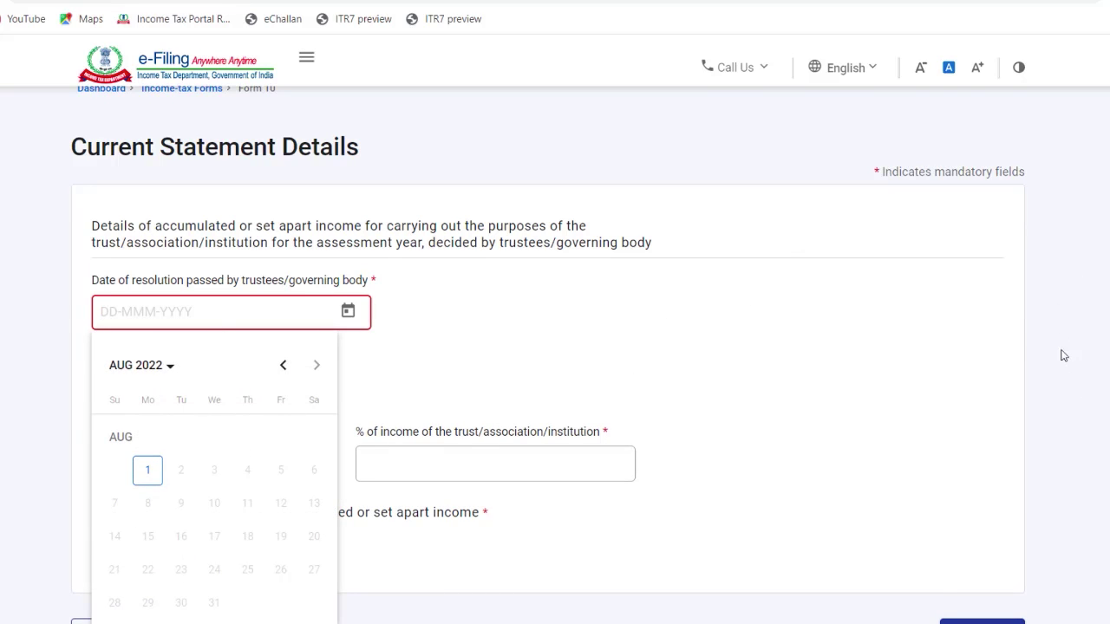
left_click(889, 322)
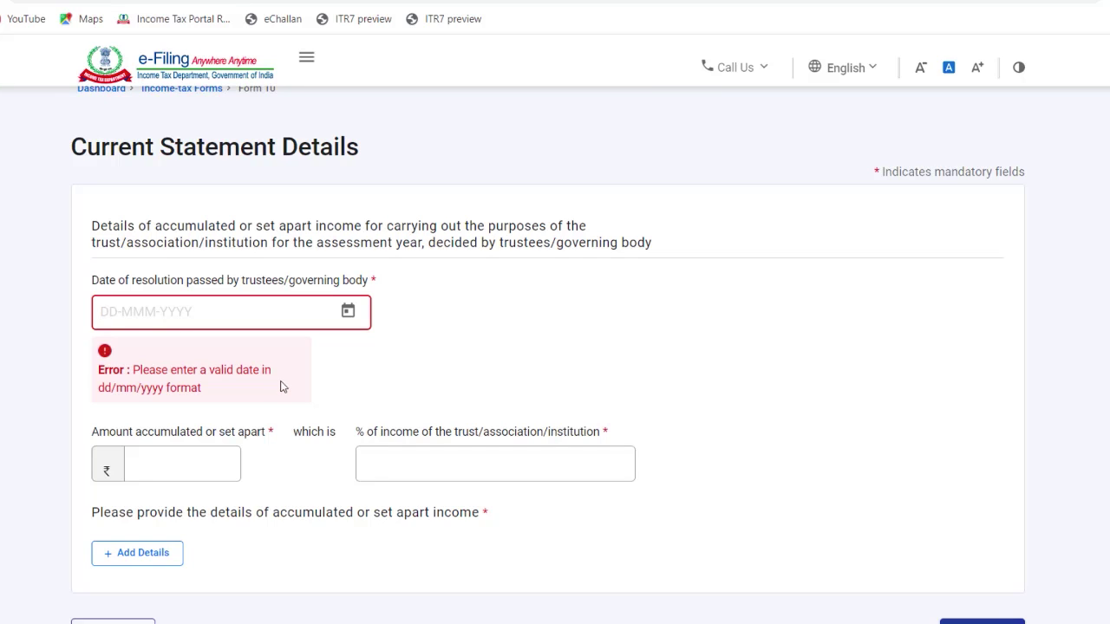
left_click(128, 562)
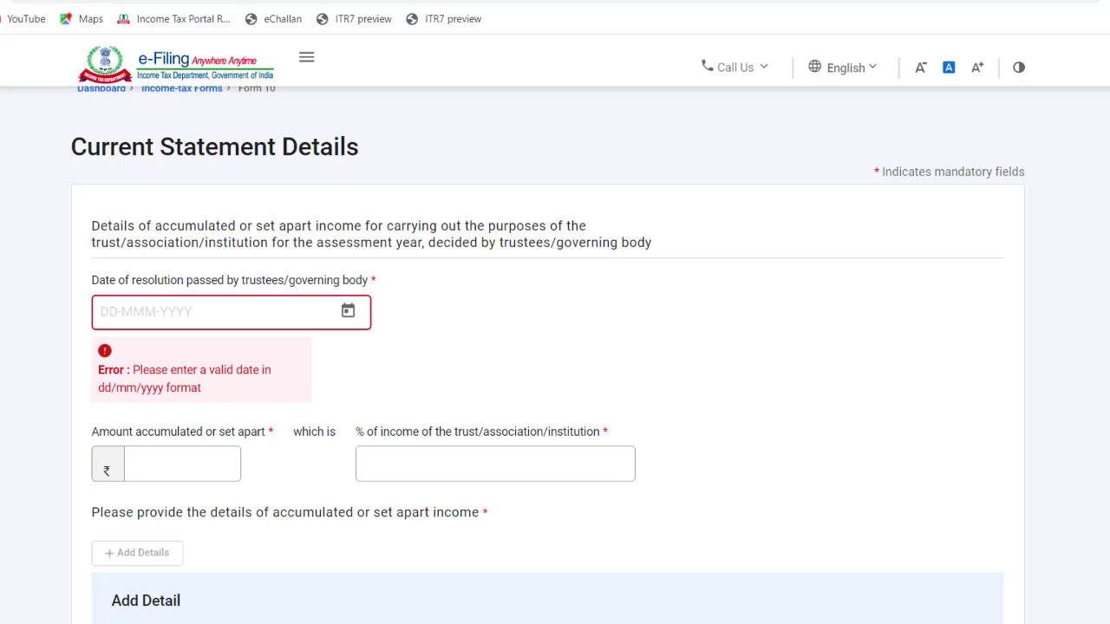
scroll(555, 346, "down", 5)
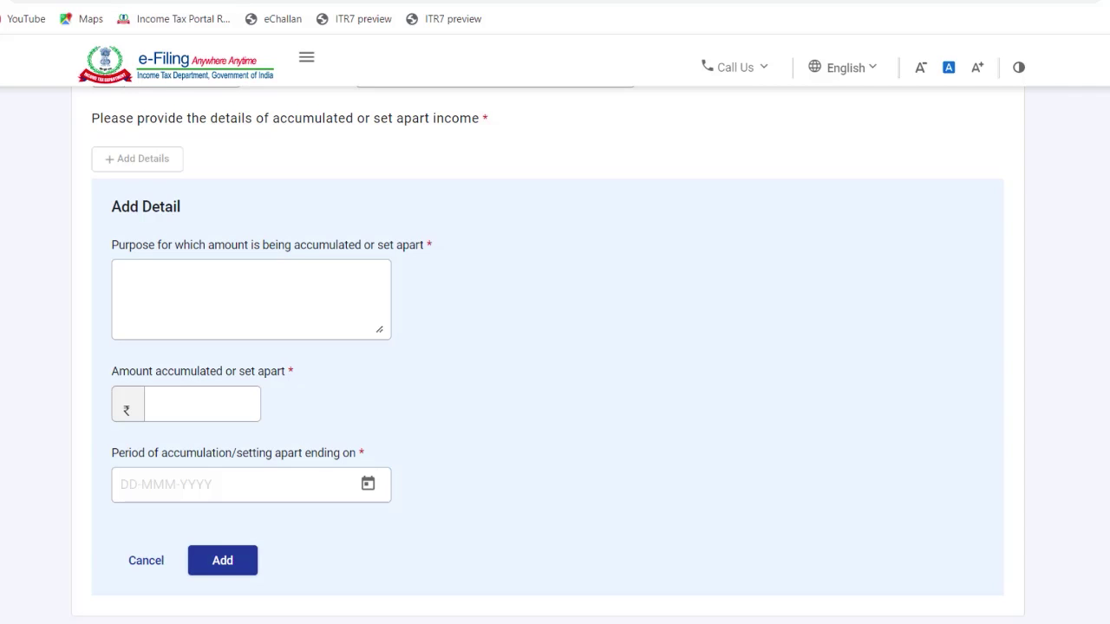
Step: Set the resolution date to 06-Apr-2022 using the calendar
scroll(100, 252, "up", 4)
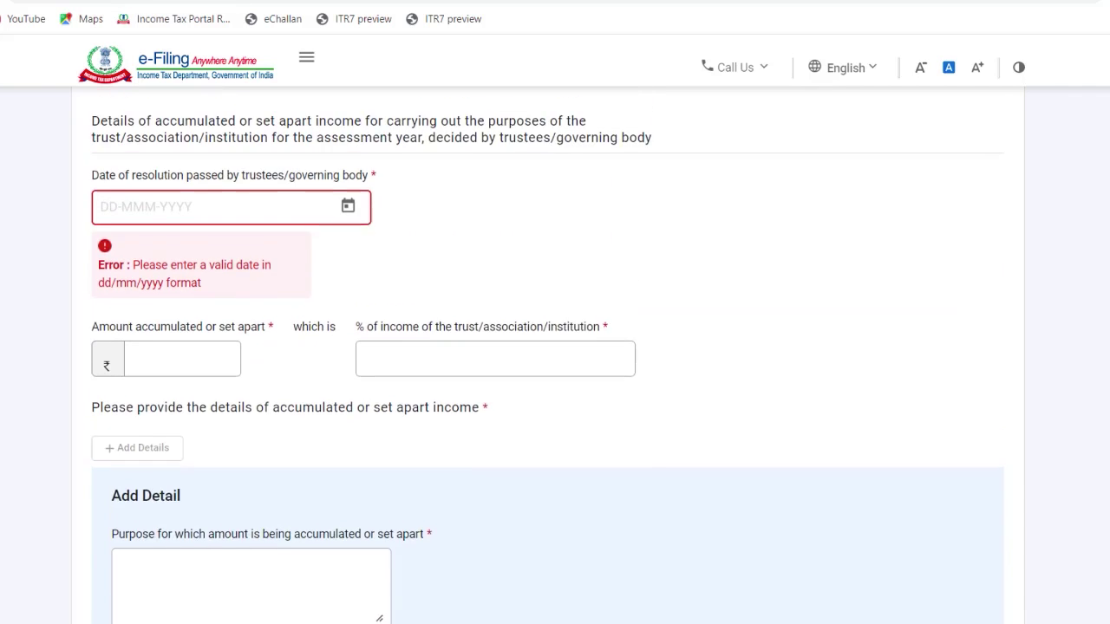
left_click(347, 254)
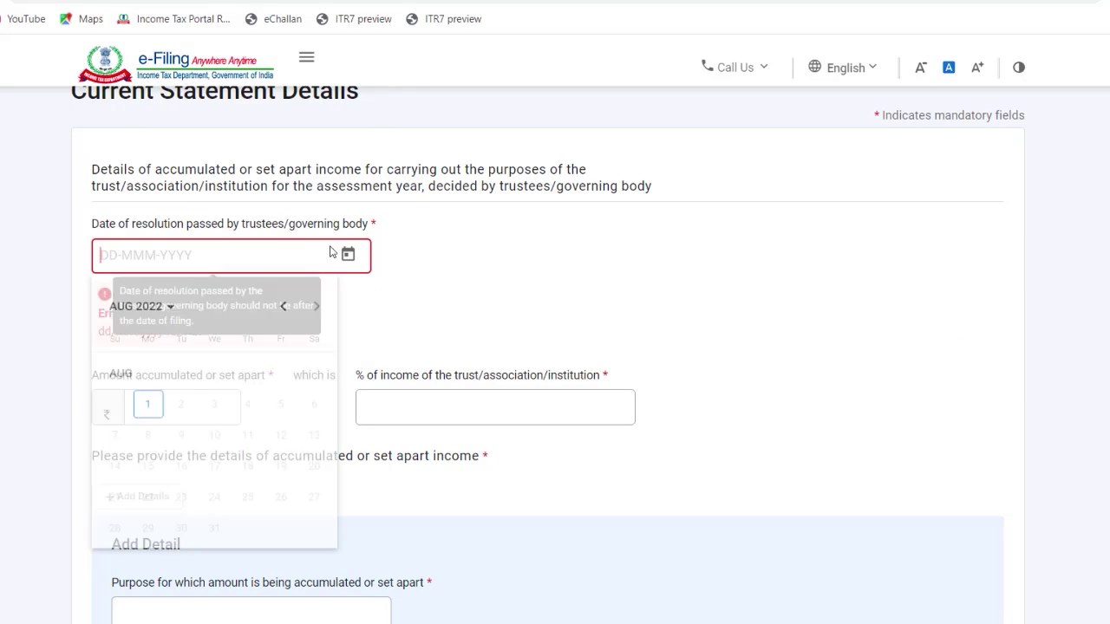
left_click(348, 254)
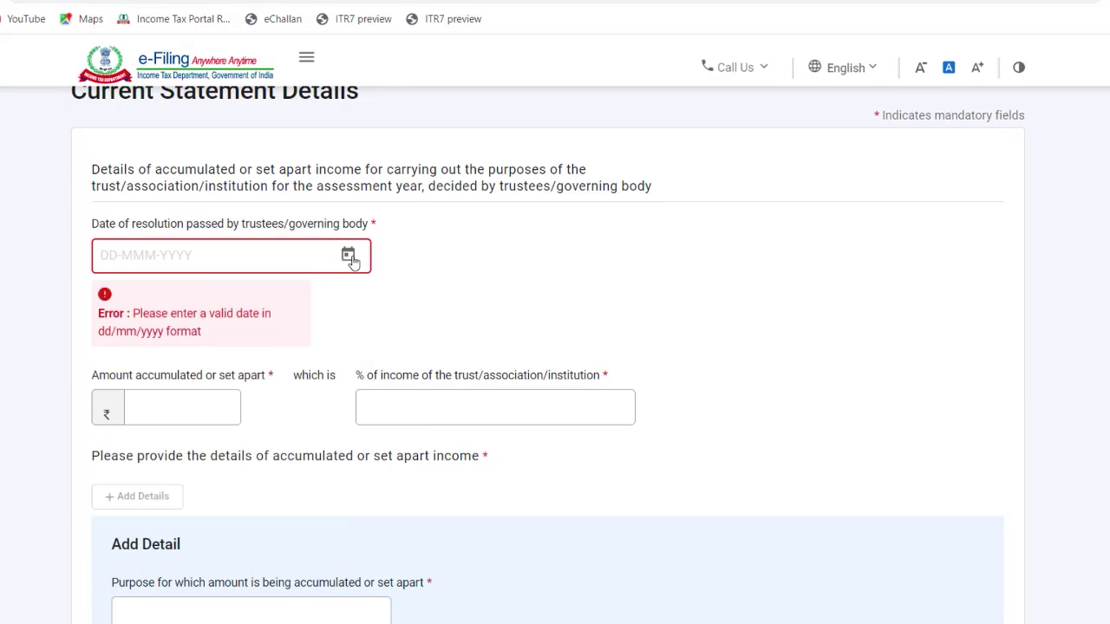
left_click(348, 254)
left_click(298, 308)
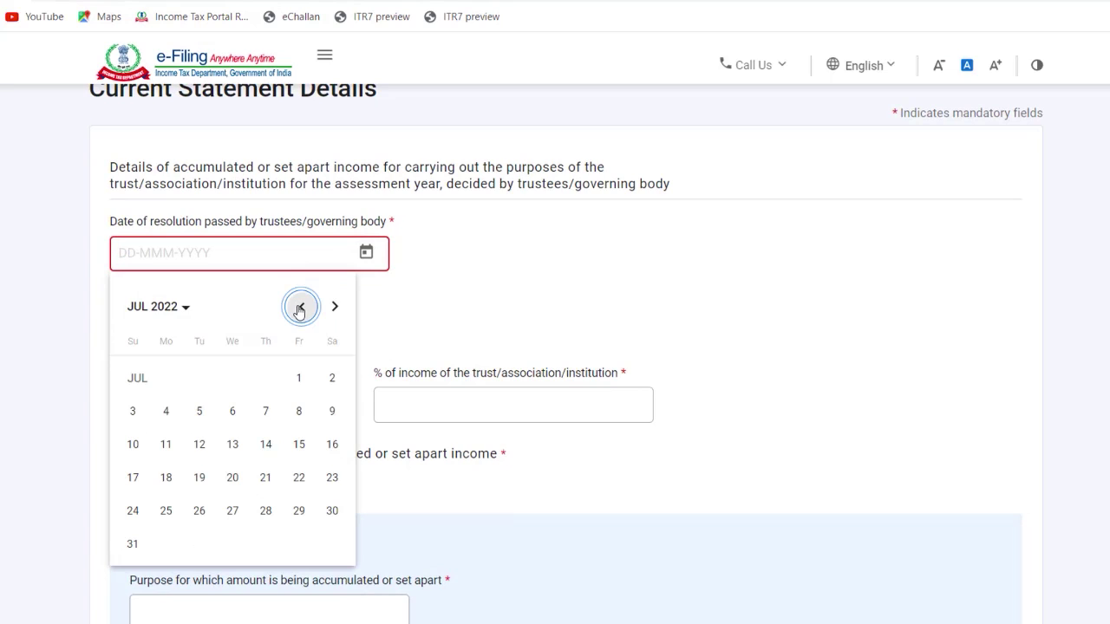
left_click(173, 314)
left_click(261, 392)
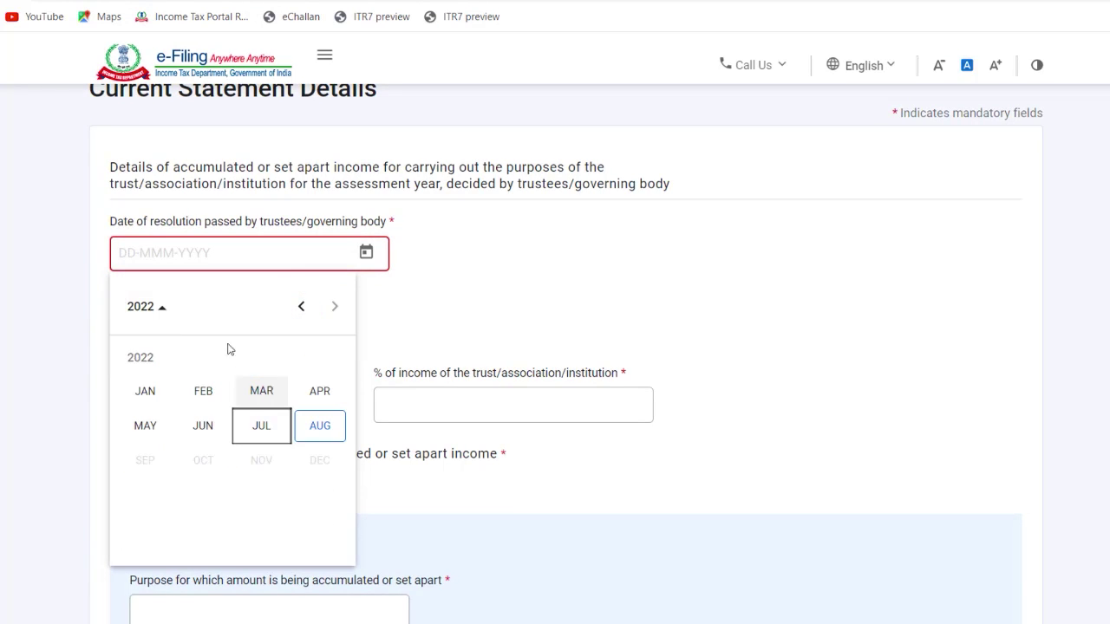
left_click(310, 391)
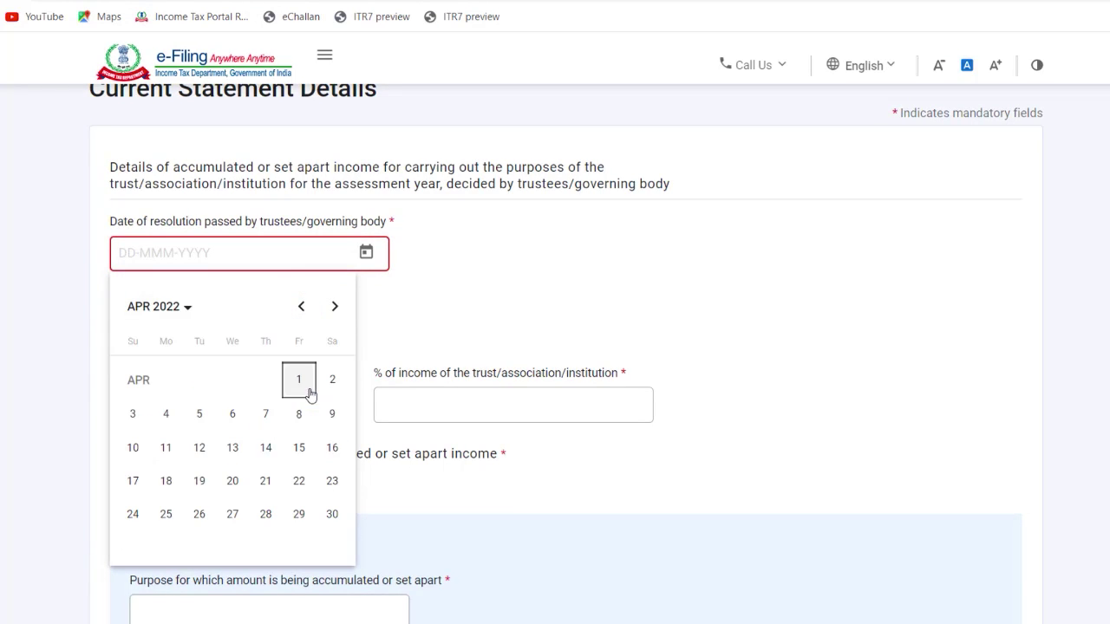
left_click(233, 417)
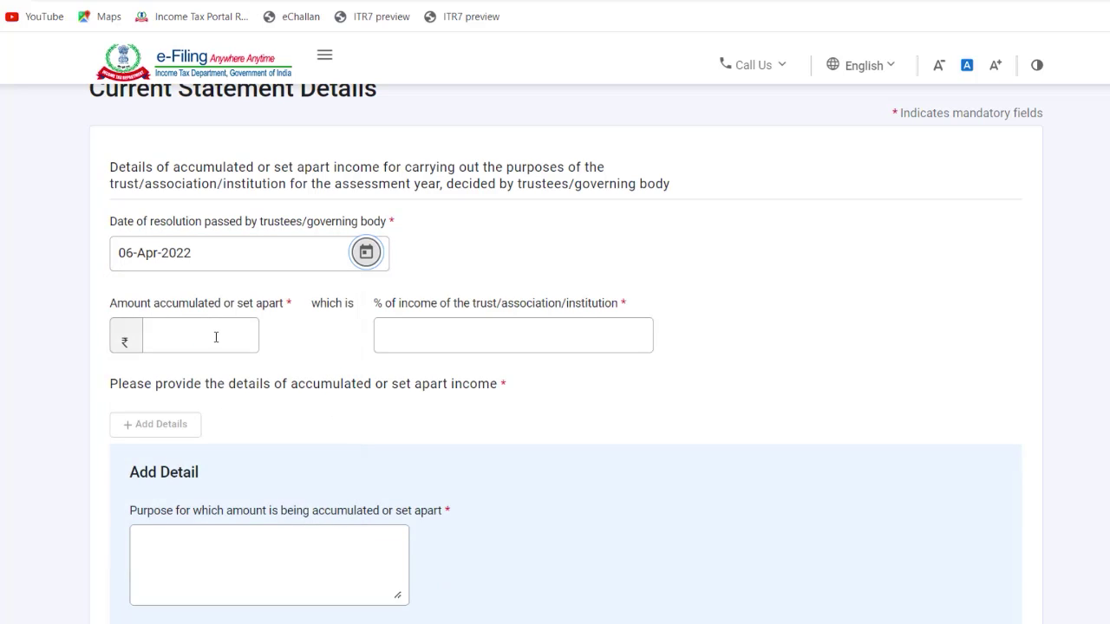
Step: Enter ₹5,000 as the amount accumulated and 5 as the percentage of income
left_click(211, 336)
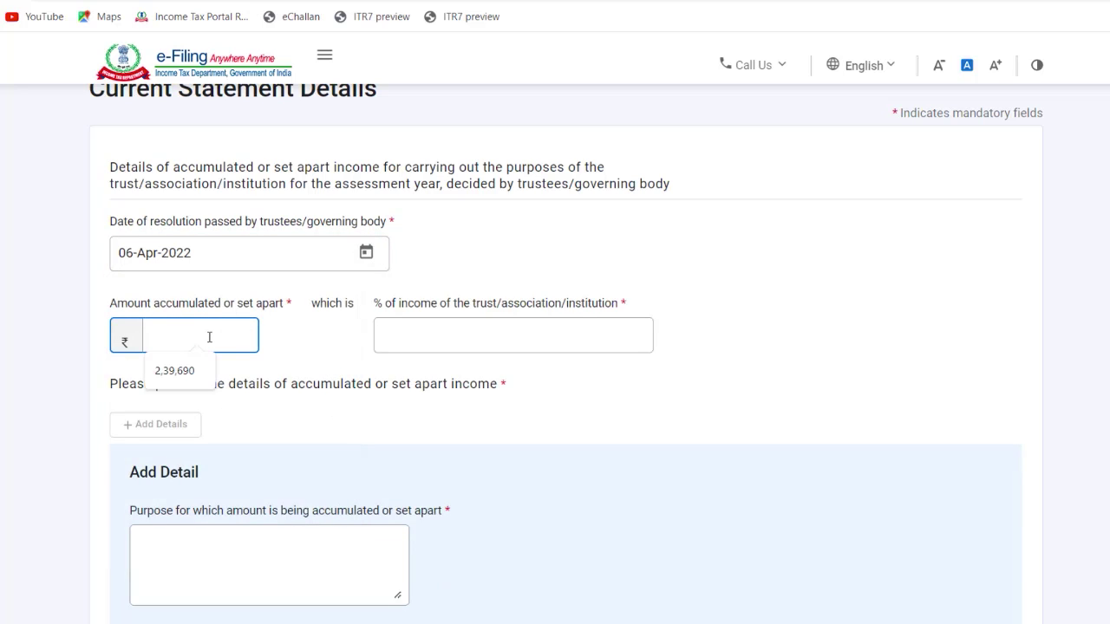
type("10000")
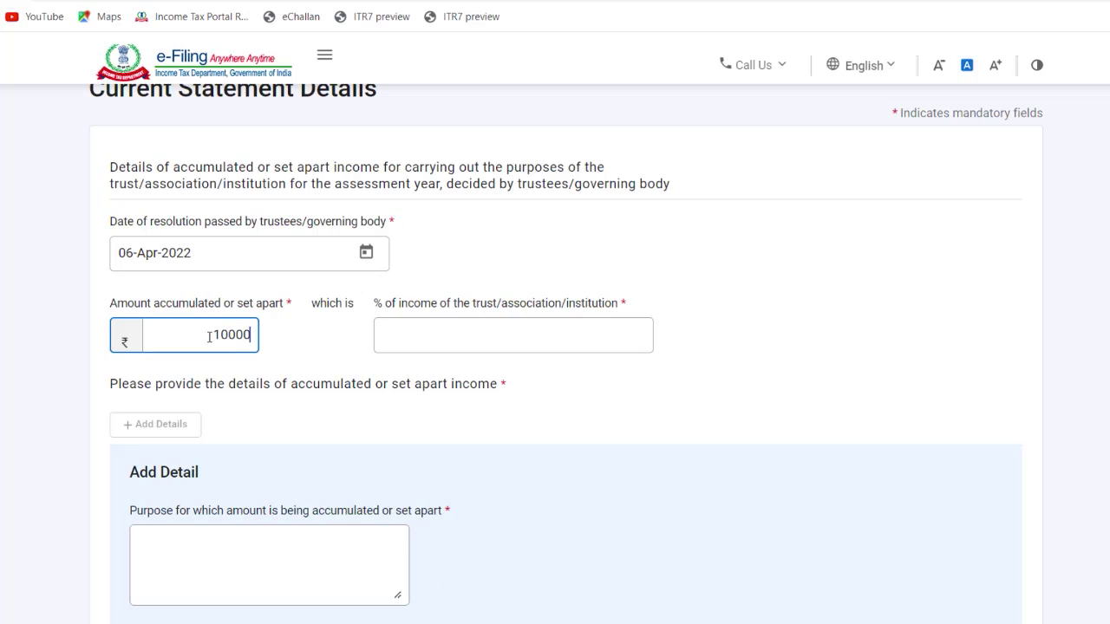
key("Tab")
left_click(209, 336)
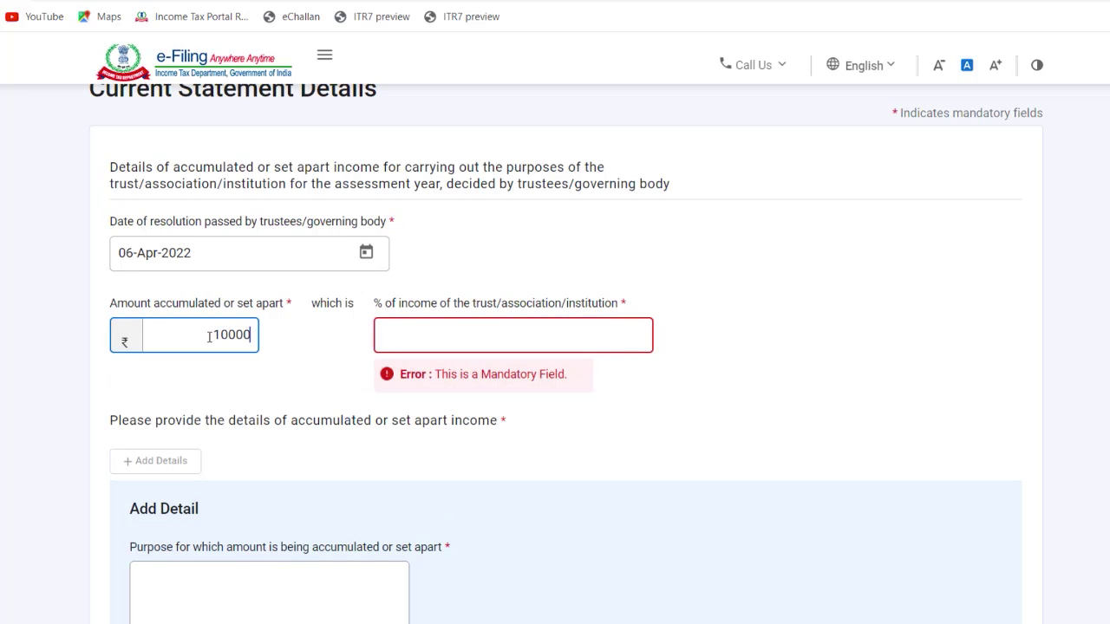
key("BackSpace")
key("BackSpace")
key("BackSpace")
key("BackSpace")
key("BackSpace")
type("5000")
key("Tab")
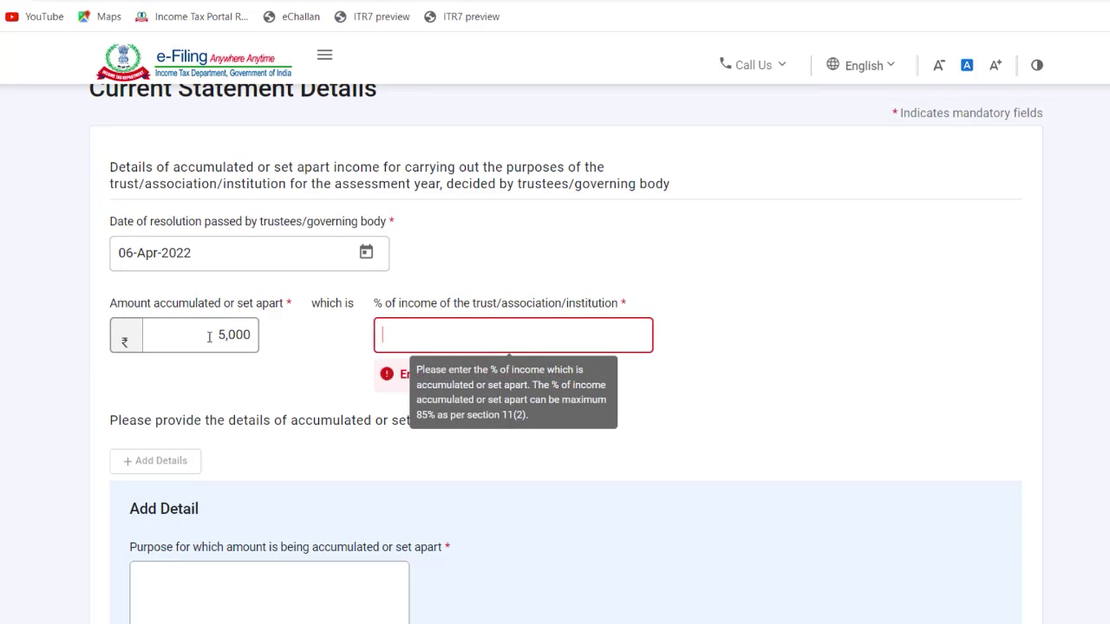
type("5")
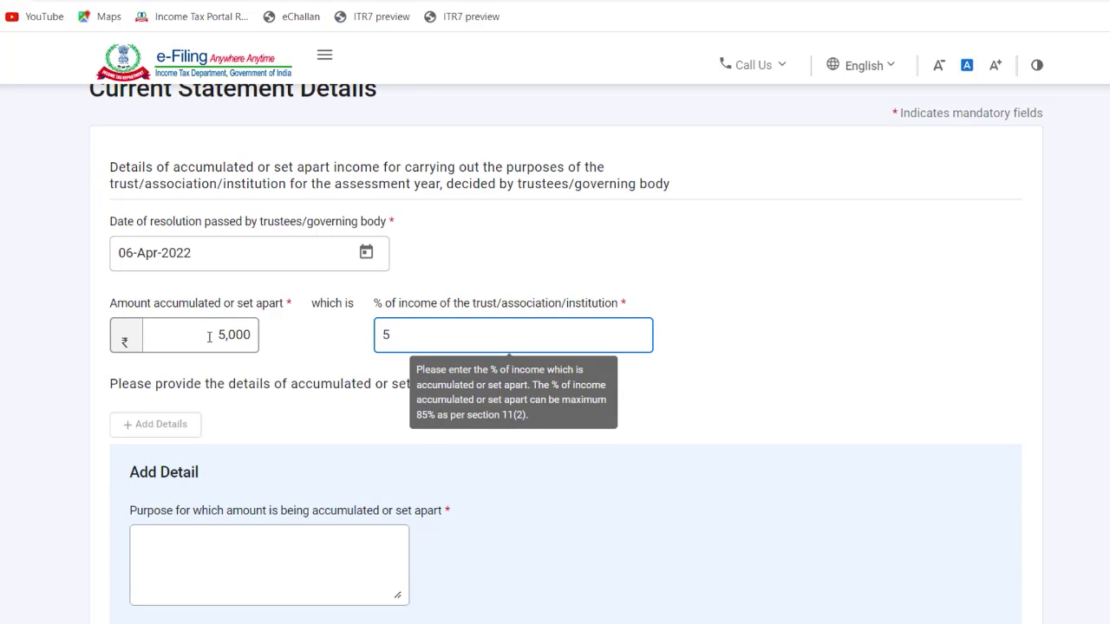
key("Tab")
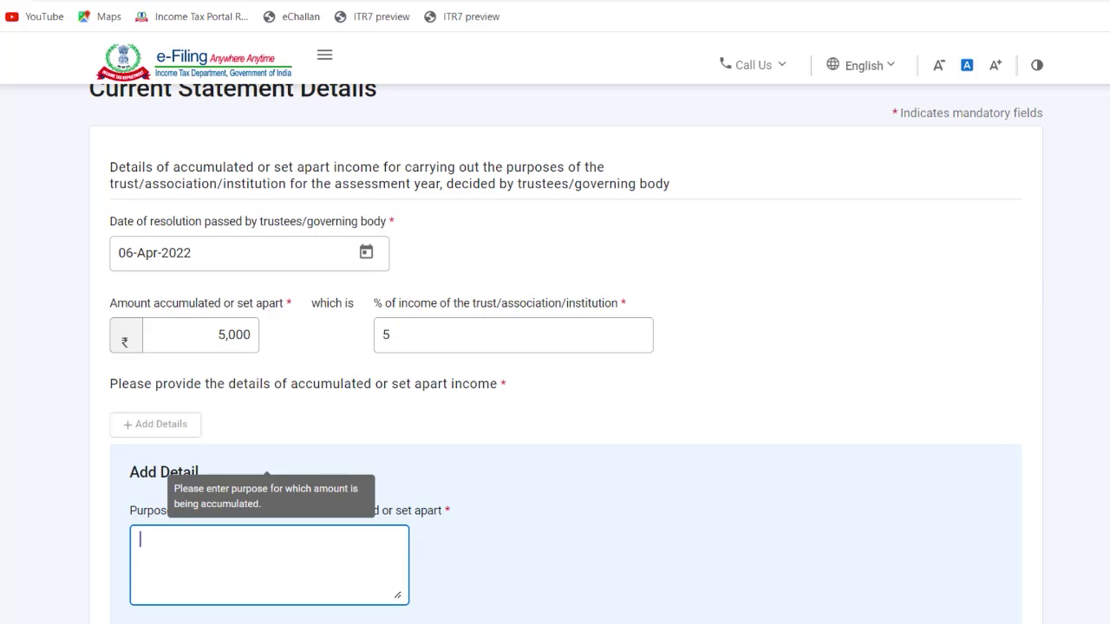
scroll(1023, 264, "down", 2)
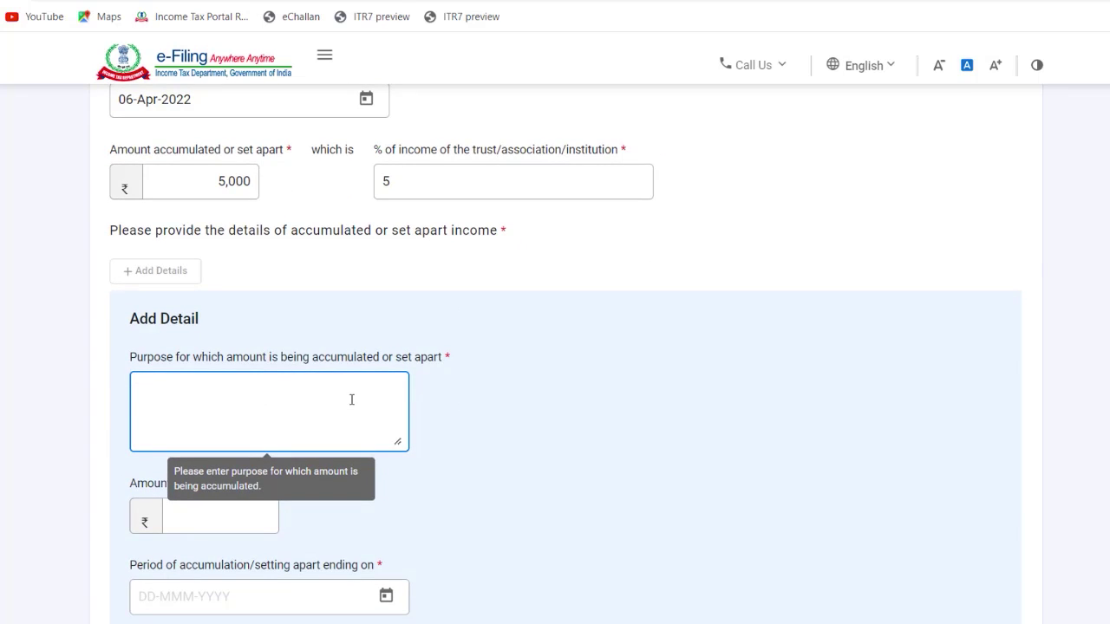
Step: Enter purpose 'PURHCASE OF MOVABLE AND IMMOVABLE PROPERTY' with amount 5000 in the detail
type("PURHCASE P")
key("BackSpace")
type("OF MOVABLE ")
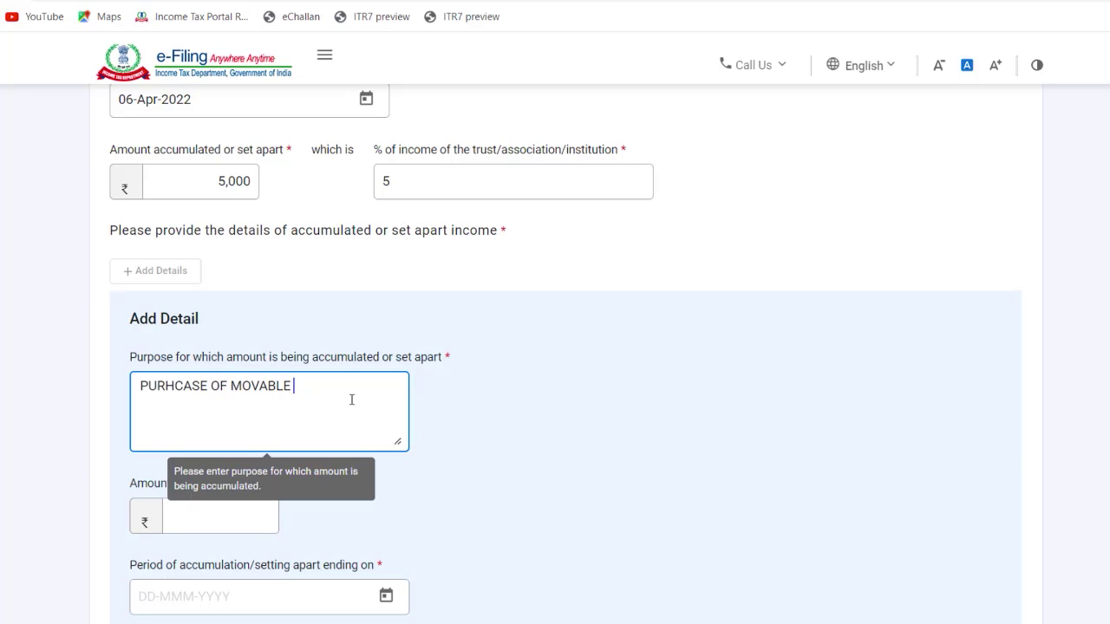
type("AND IMMOVABLE PROPERTY")
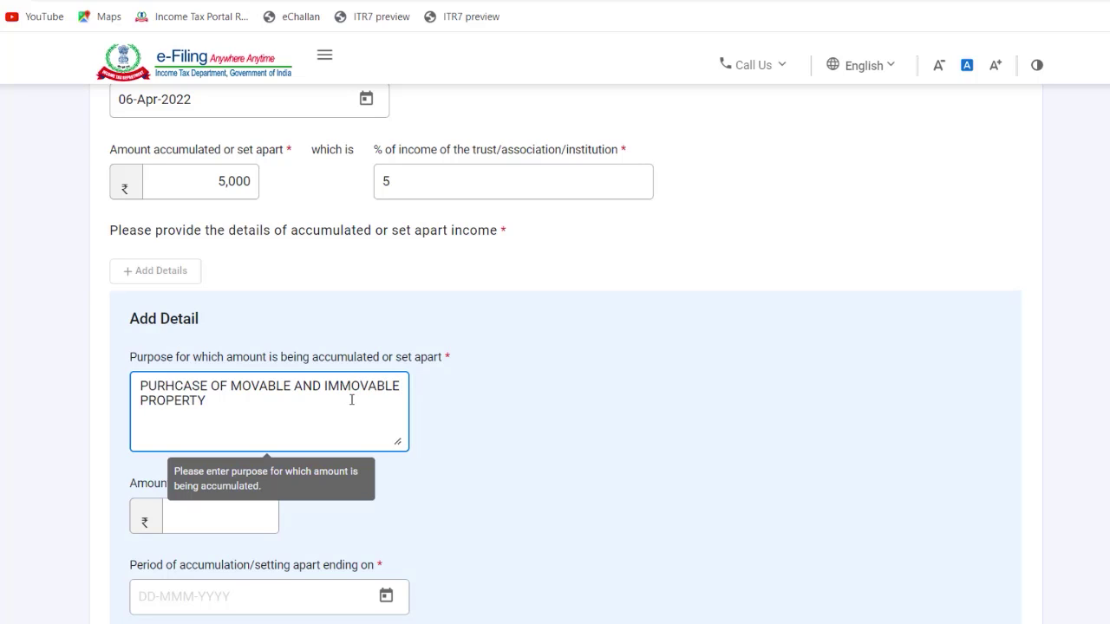
left_click(237, 516)
type("5000")
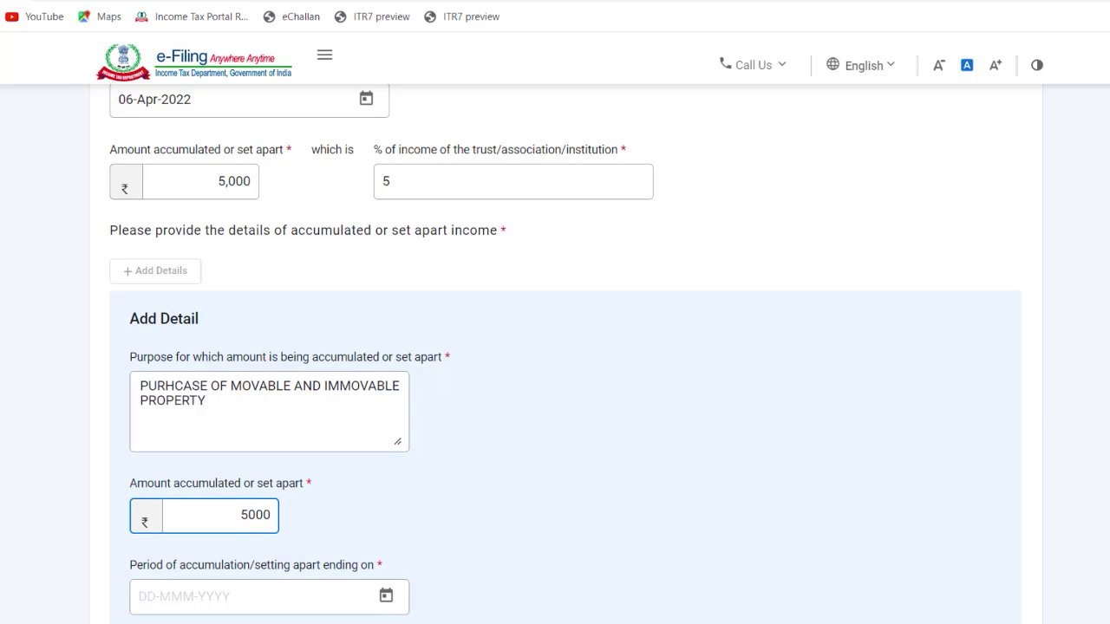
Step: Set the accumulation end date to 31-Mar-2027 and add the entry
scroll(385, 451, "down", 2)
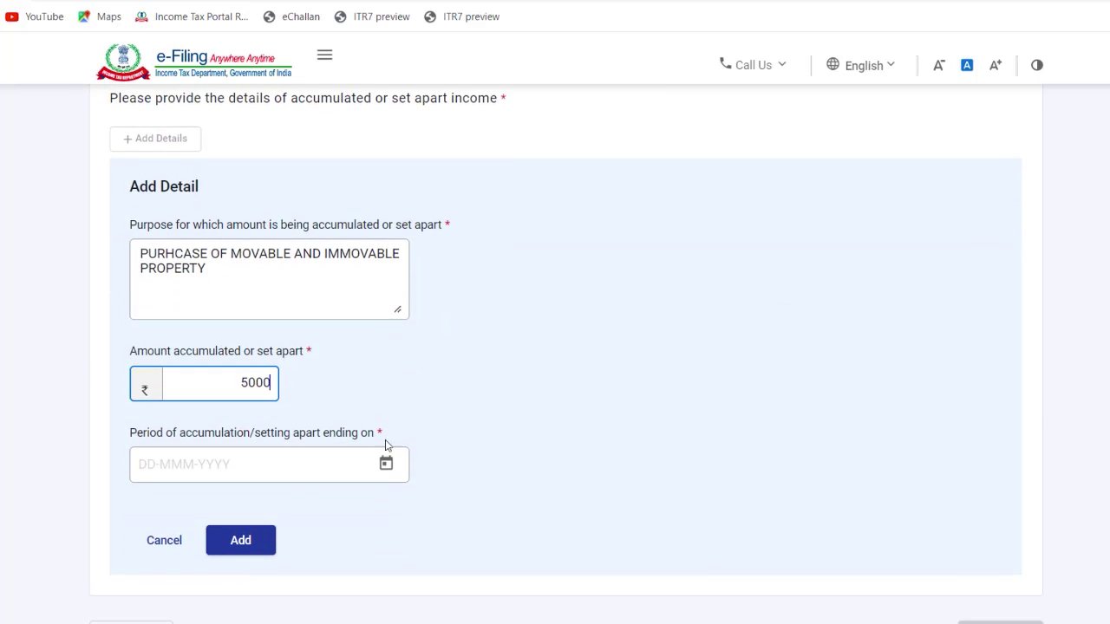
left_click(386, 462)
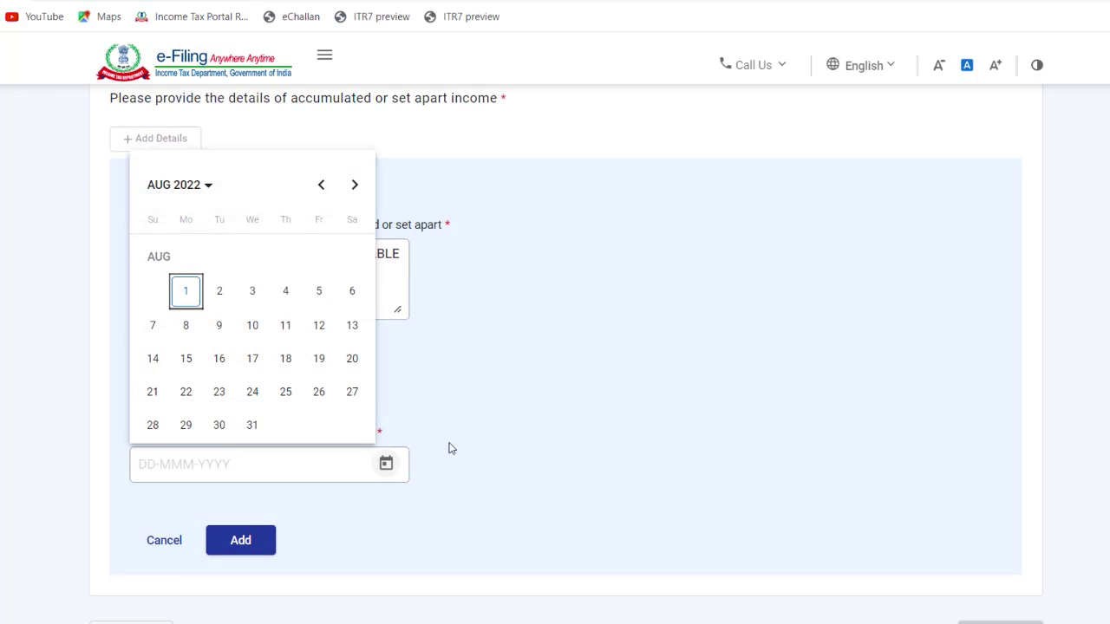
left_click(354, 186)
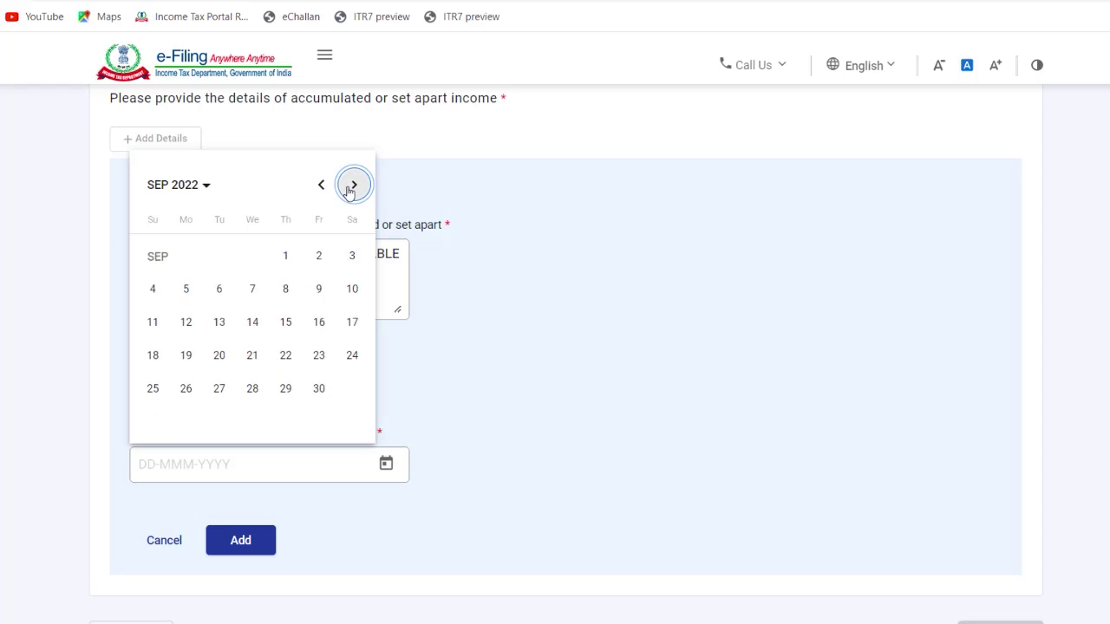
left_click(180, 185)
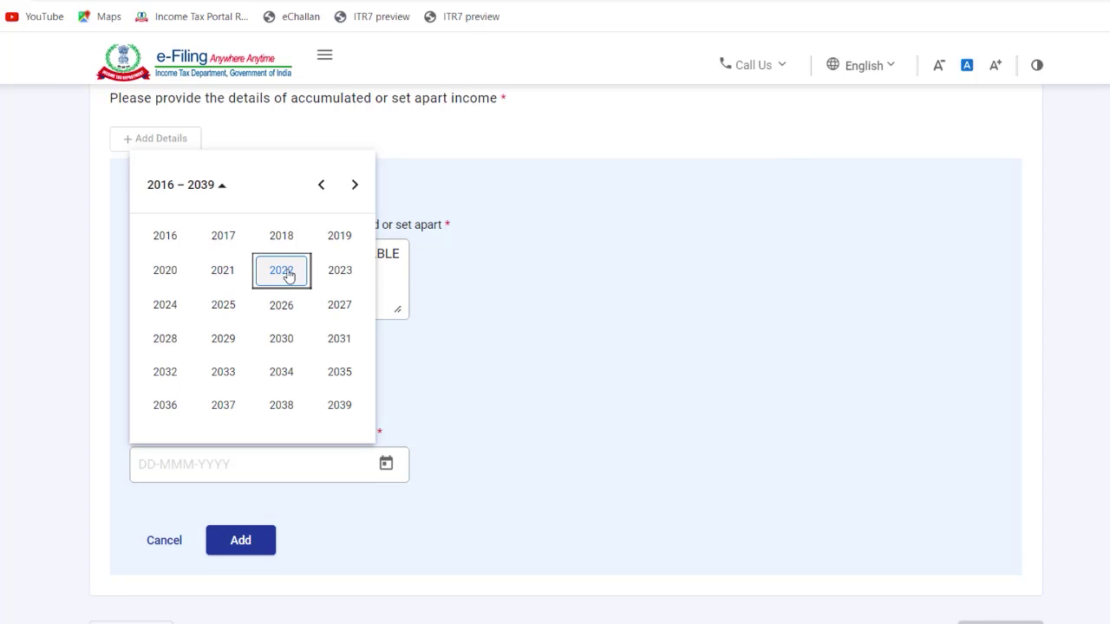
left_click(328, 303)
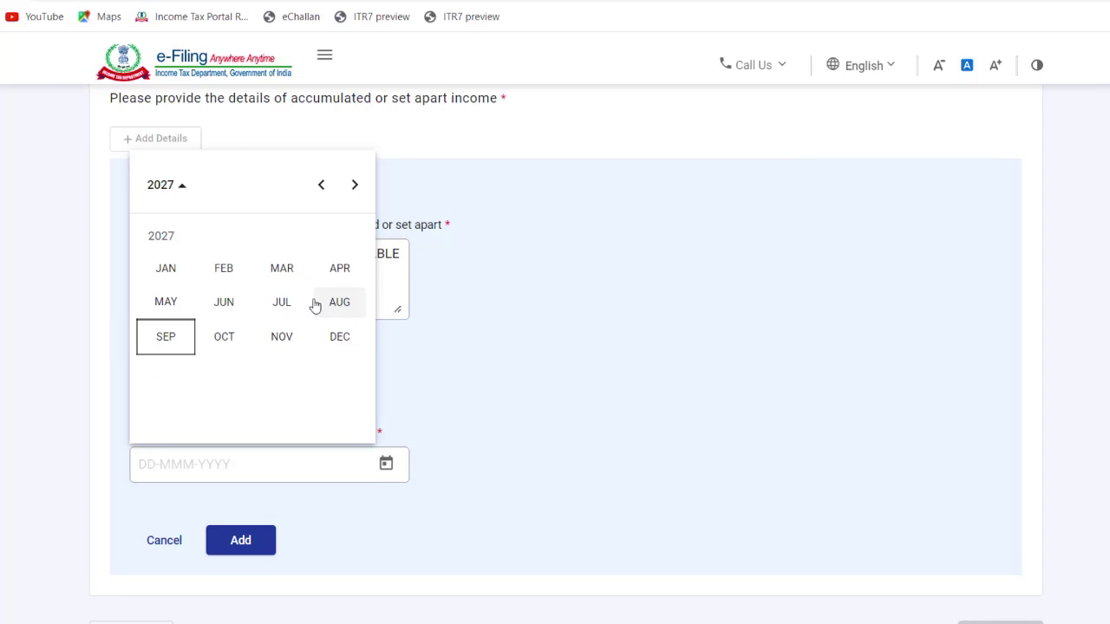
left_click(271, 272)
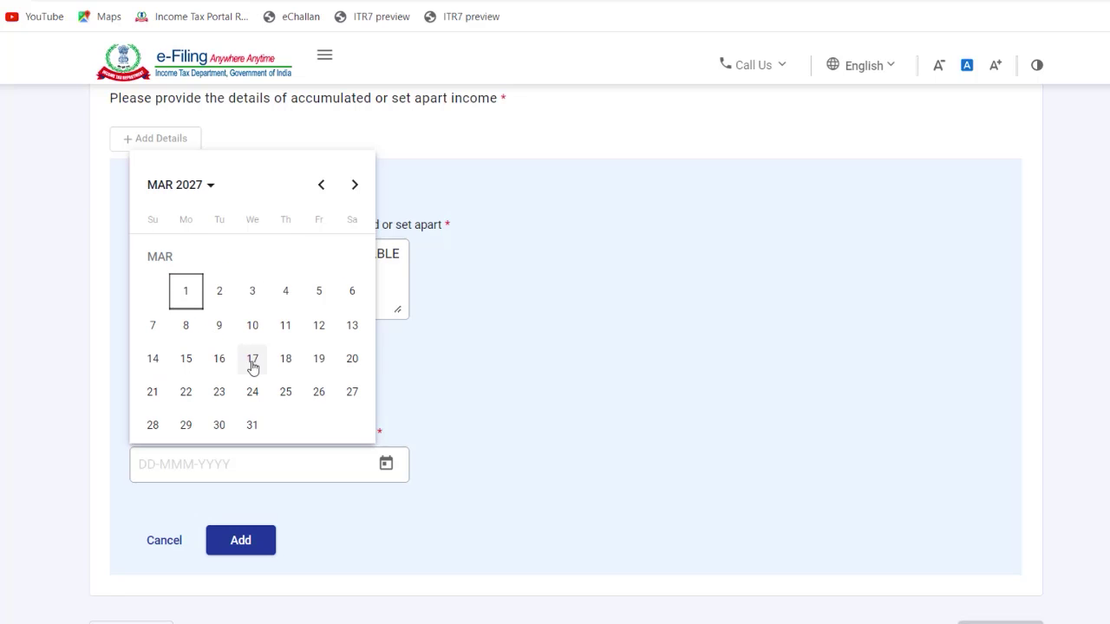
left_click(351, 399)
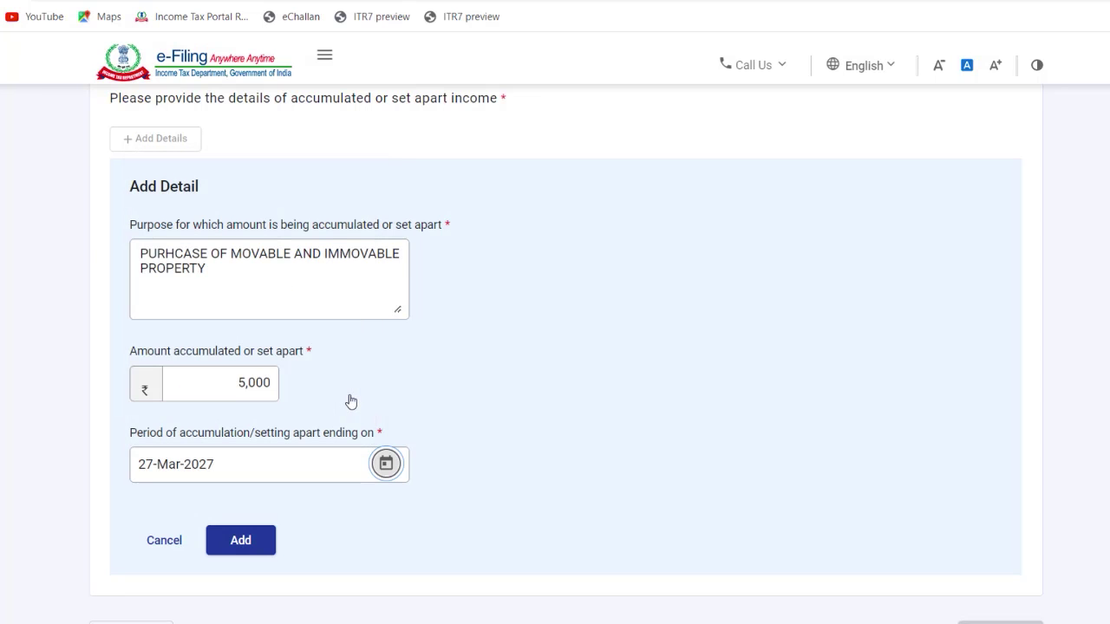
left_click(386, 464)
left_click(252, 424)
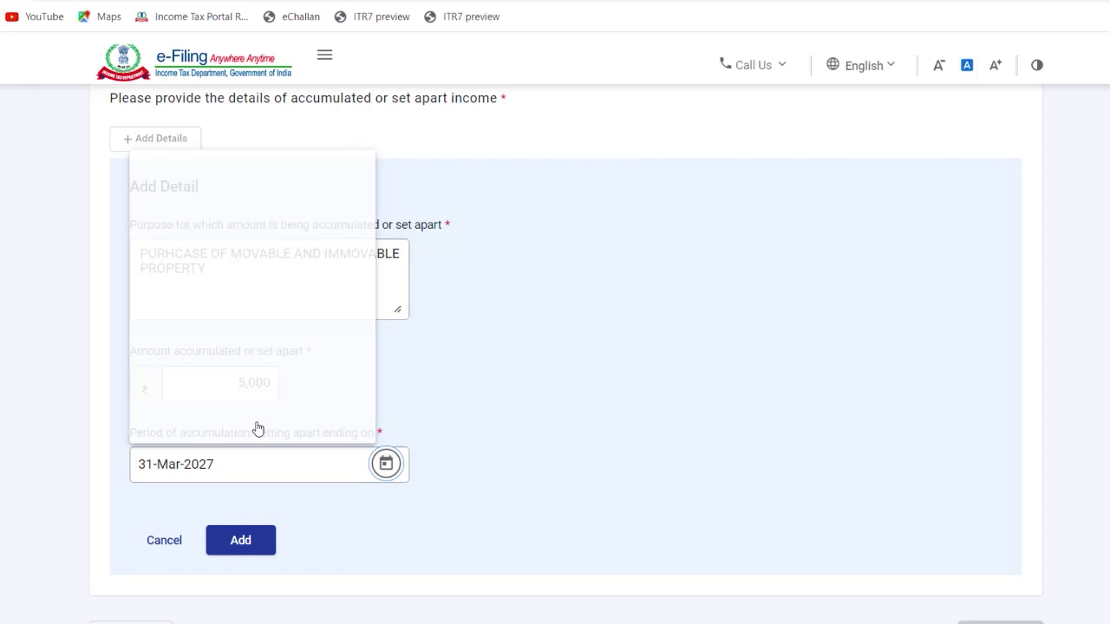
left_click(241, 540)
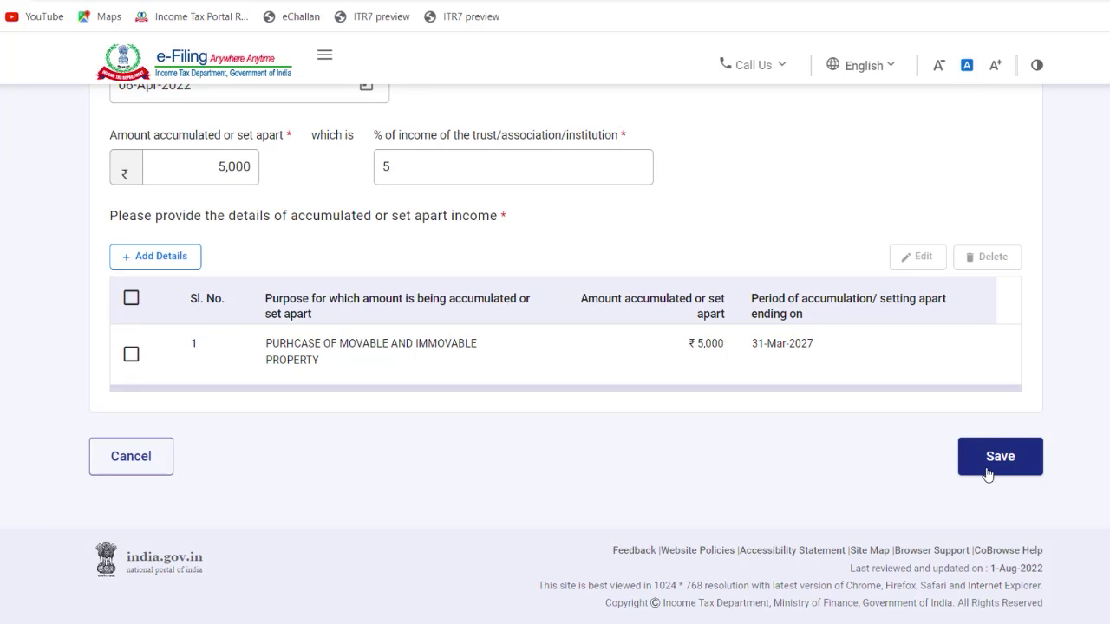
Step: Save Current Statement Details and move on to Past Statement Details
left_click(987, 473)
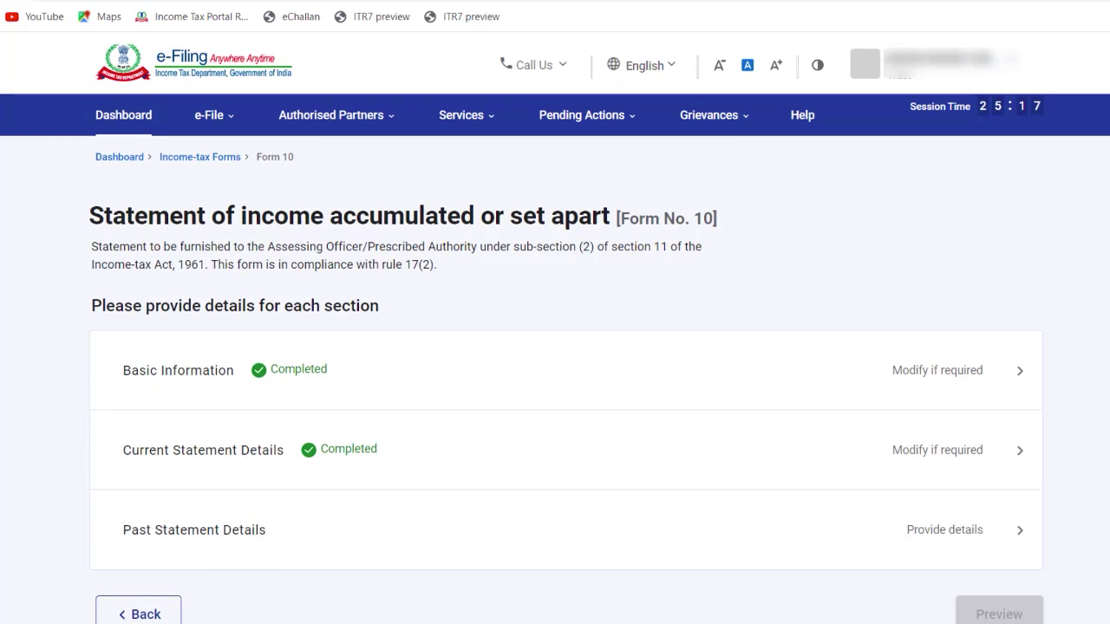
scroll(555, 390, "down", 1)
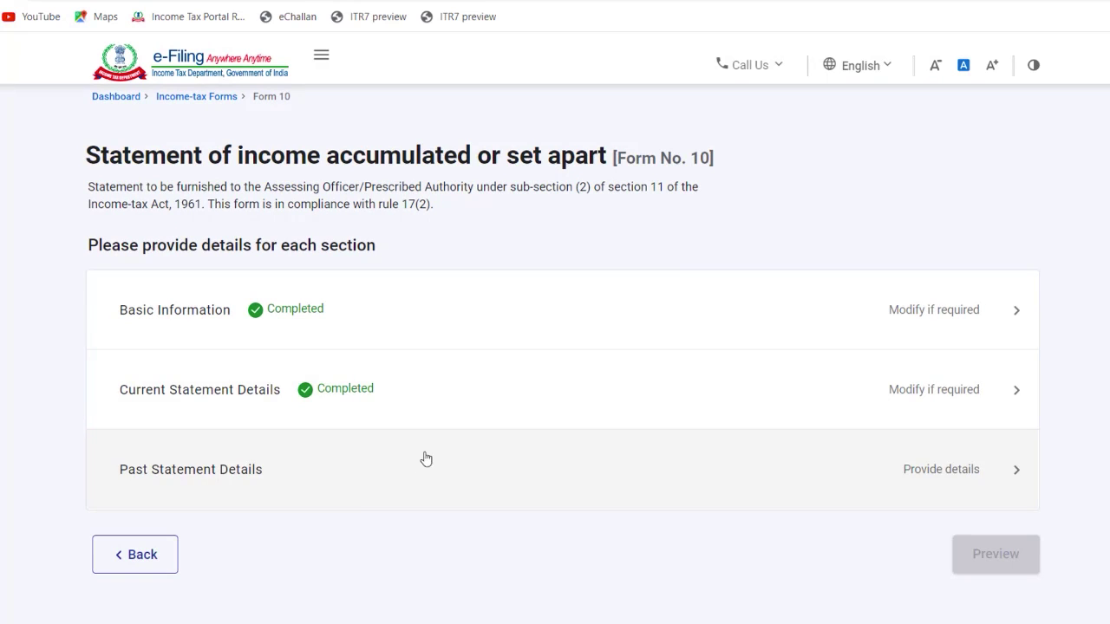
left_click(385, 473)
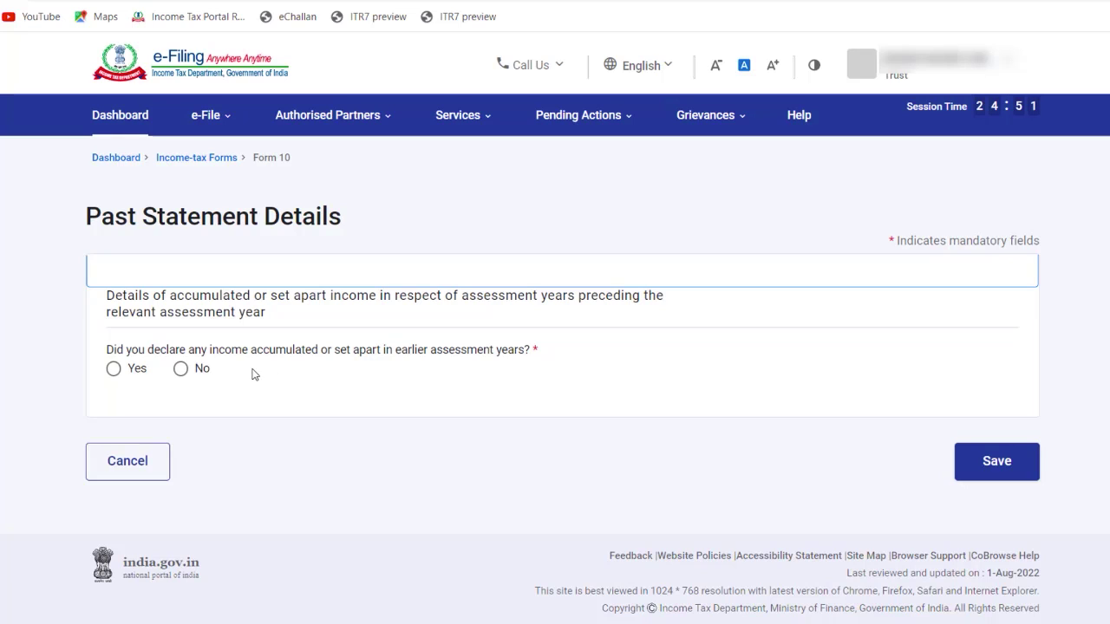
Step: Answer Yes to earlier-year accumulation and open a blank past-accumulation detail entry
left_click(113, 370)
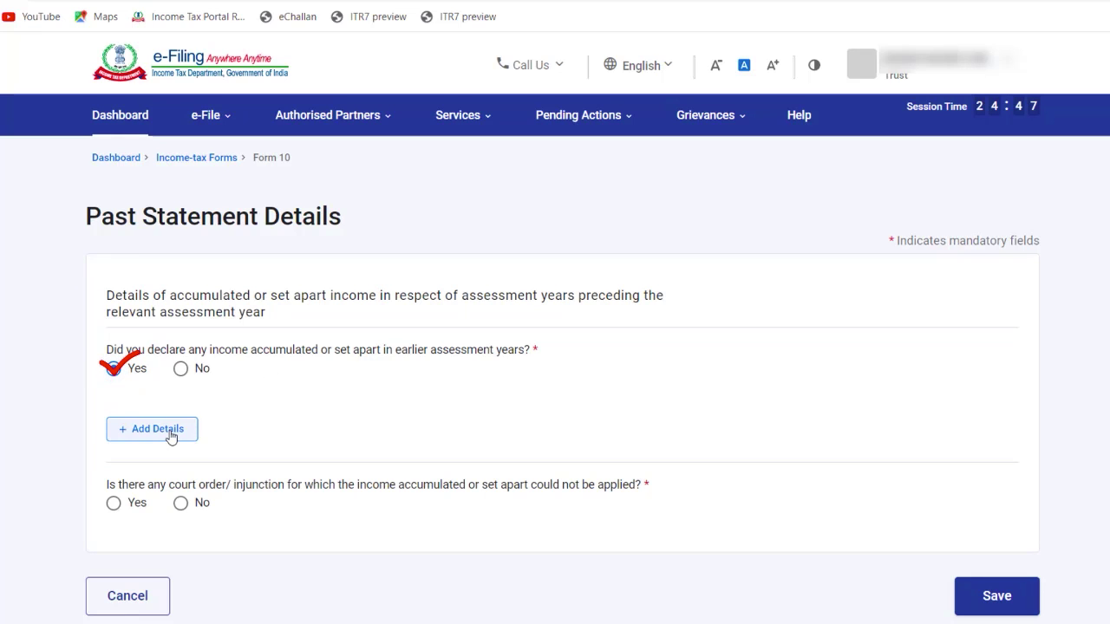
left_click(170, 436)
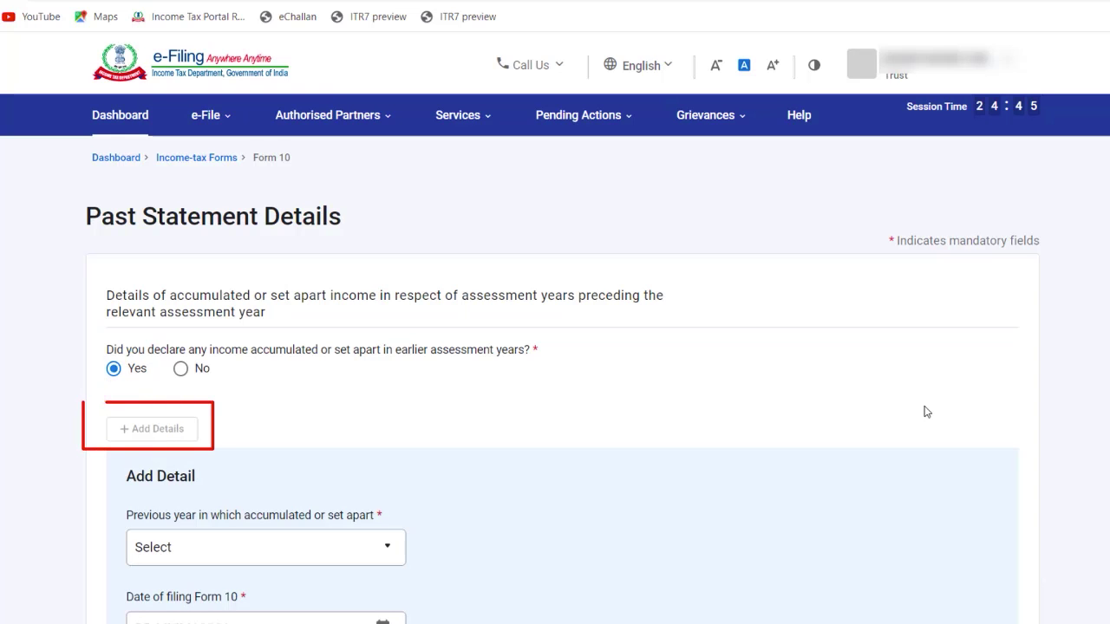
scroll(555, 357, "down", 3)
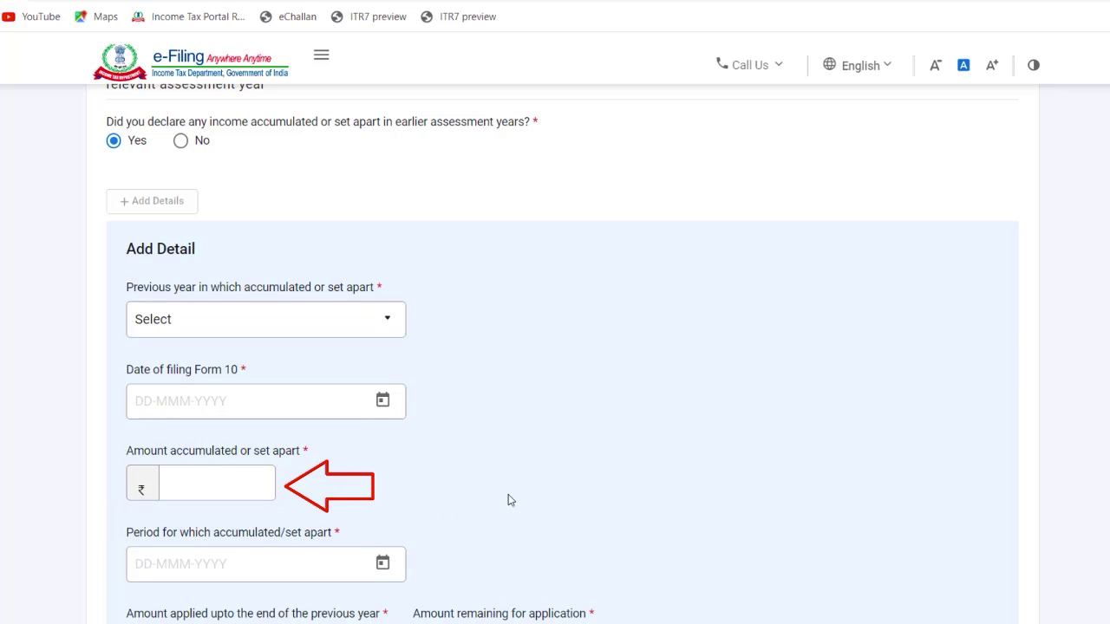
scroll(313, 468, "down", 3)
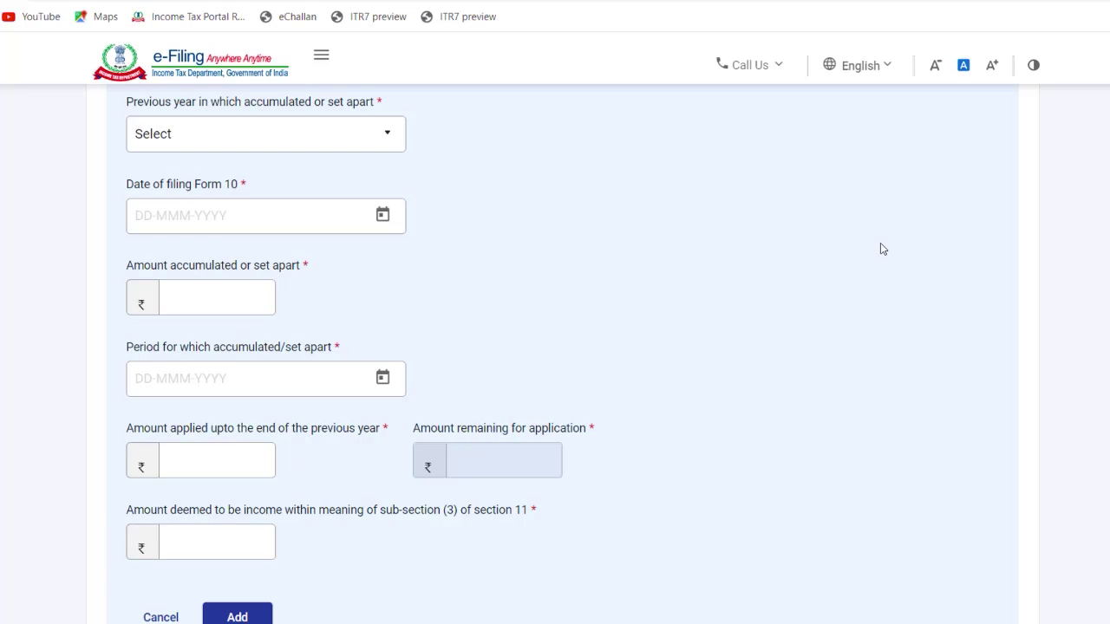
scroll(555, 346, "up", 2)
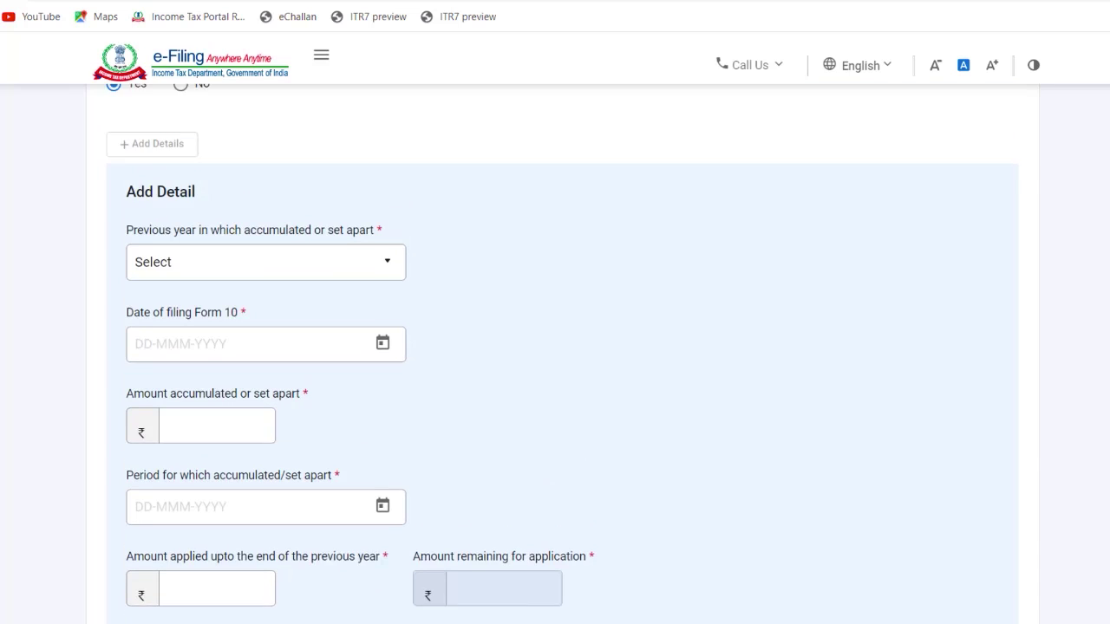
Step: Choose accumulation year 2021-22 and set the Form 10 filing date to 08-Feb-2021
left_click(326, 252)
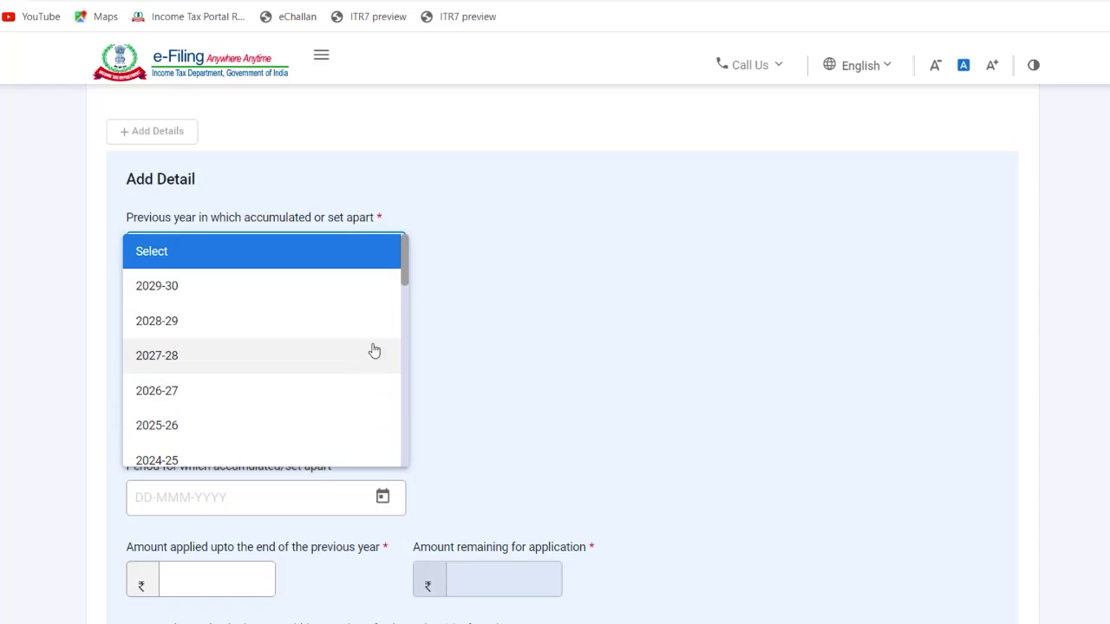
left_click_drag(402, 276, 407, 310)
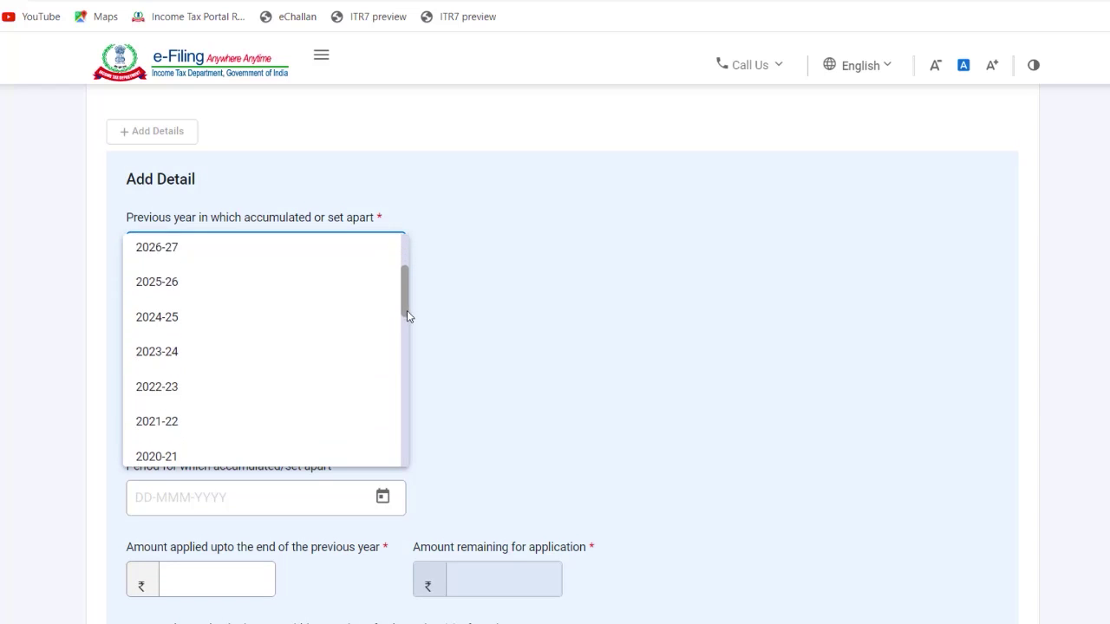
left_click(173, 414)
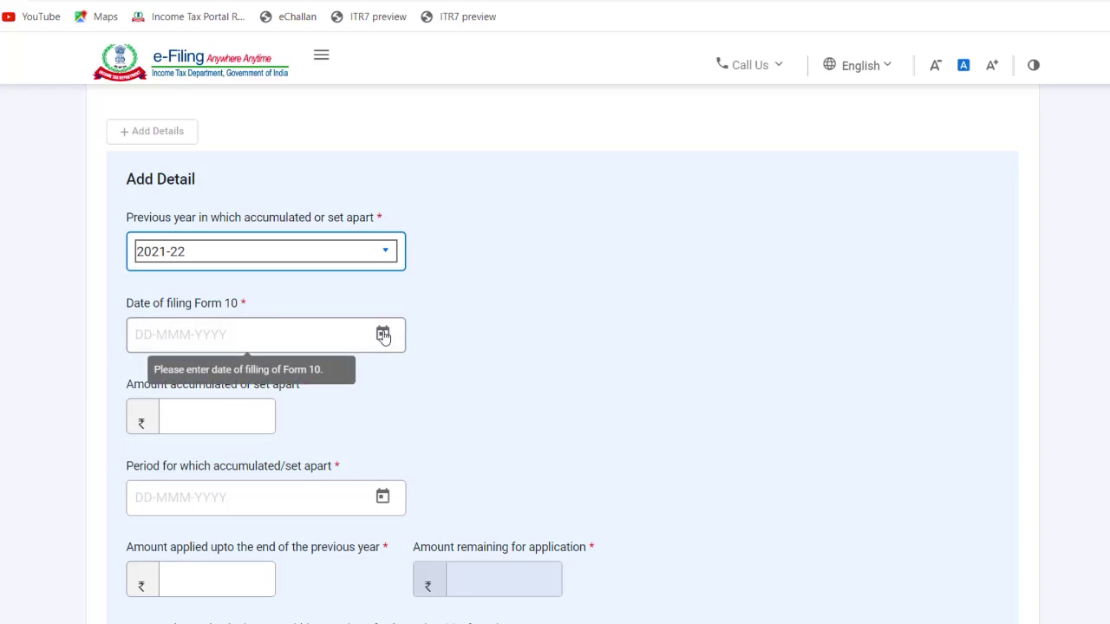
left_click(382, 333)
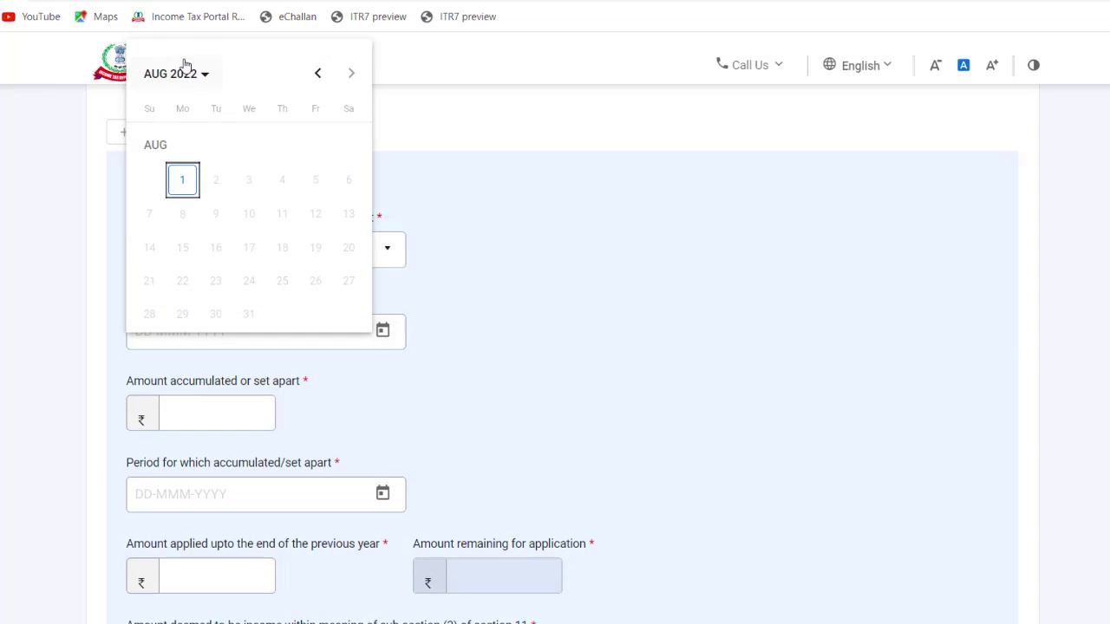
left_click(186, 69)
left_click(219, 159)
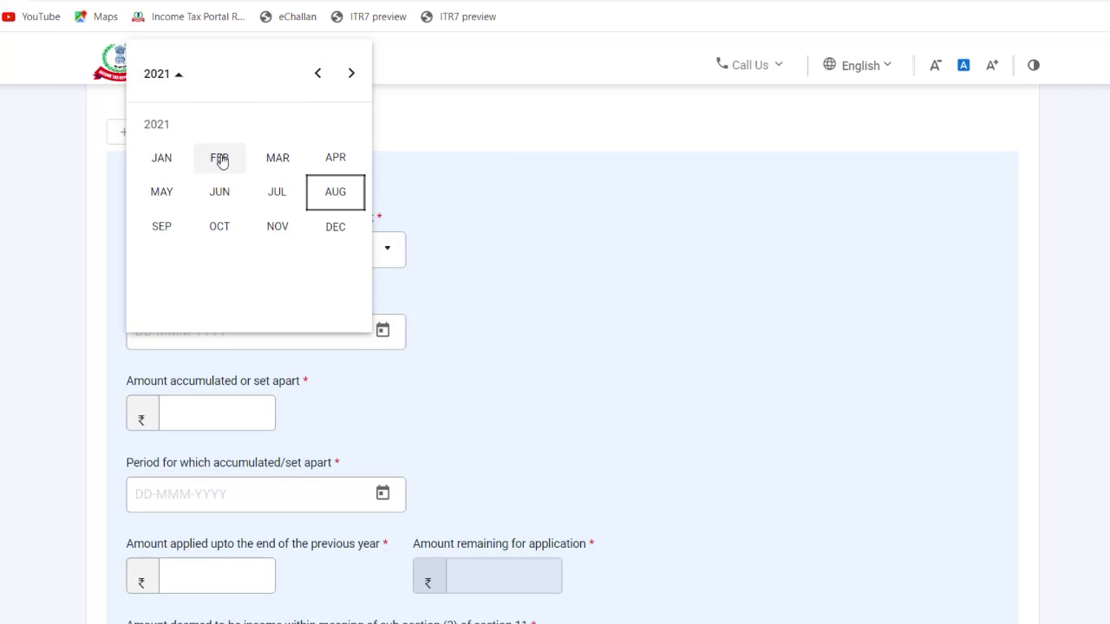
left_click(218, 163)
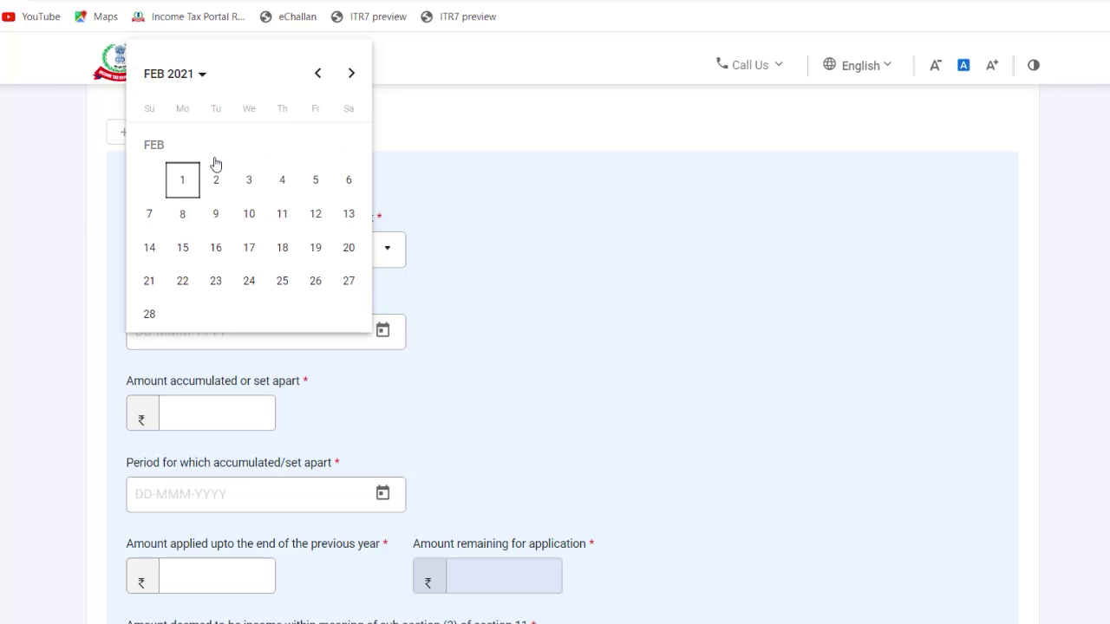
left_click(184, 217)
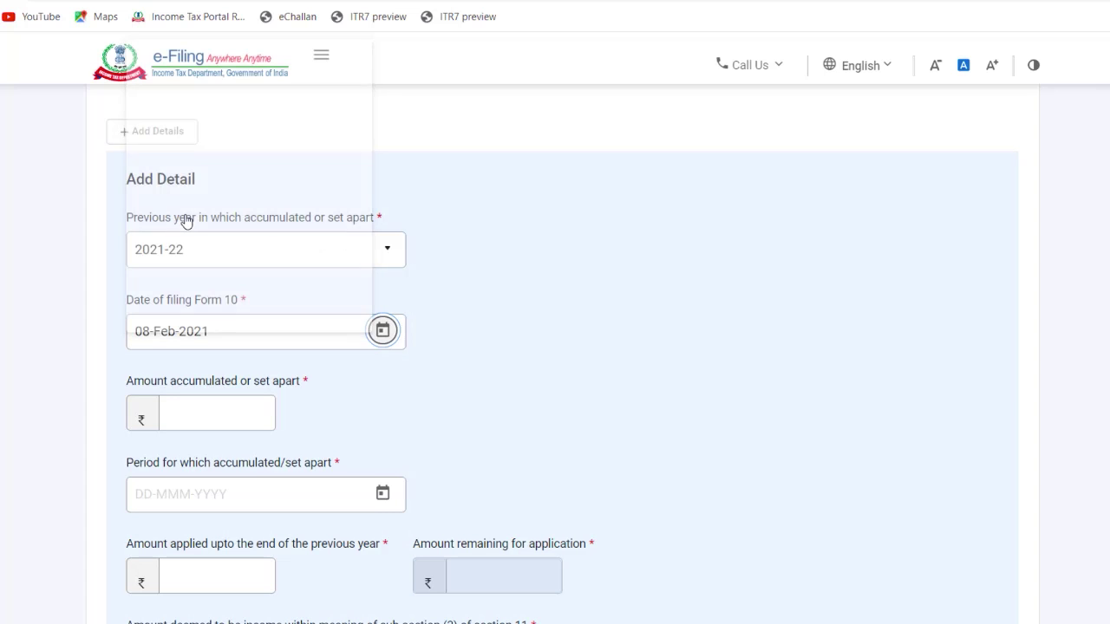
Step: Enter ₹10,000 accumulated with the accumulation period ending 31-Mar-2026
left_click(226, 405)
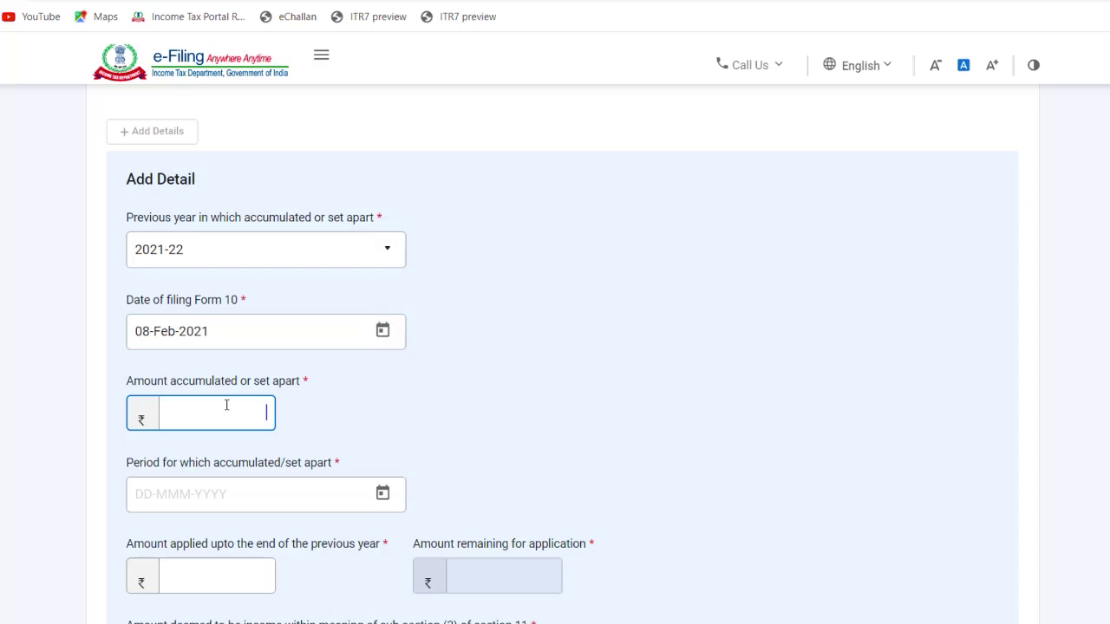
type("5000")
key("BackSpace")
key("BackSpace")
key("BackSpace")
key("BackSpace")
type("00000")
left_click(382, 493)
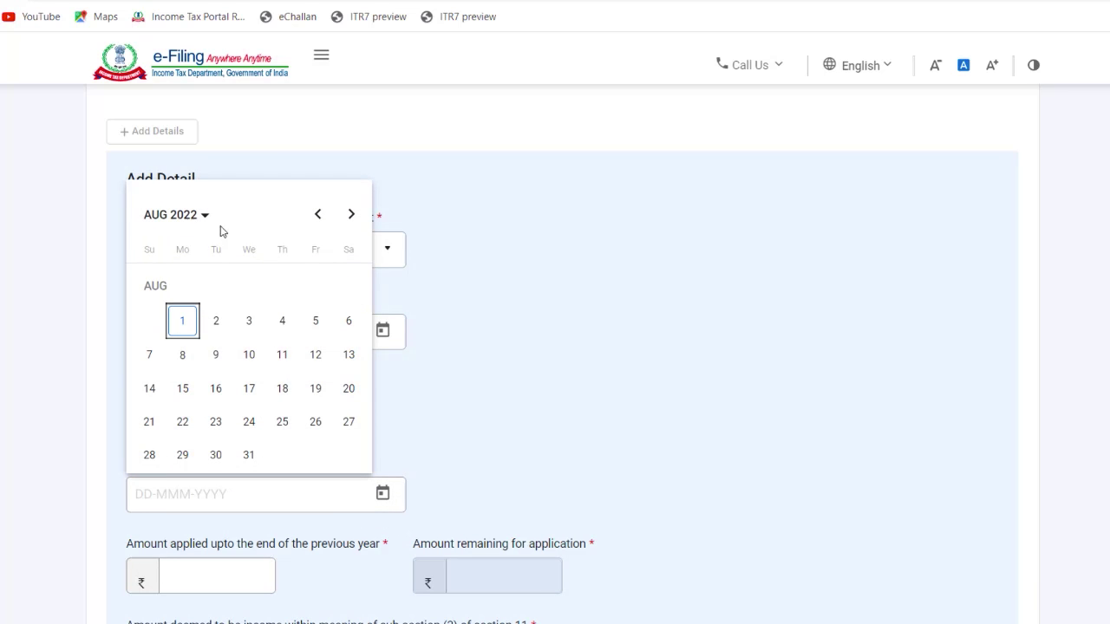
left_click(182, 222)
left_click(277, 338)
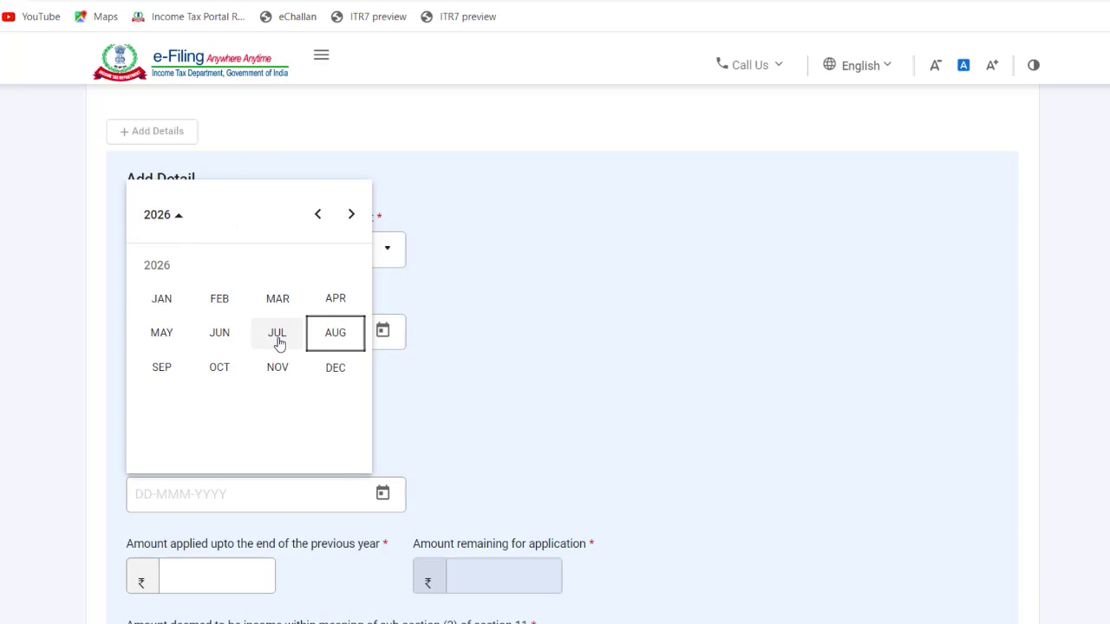
left_click(276, 301)
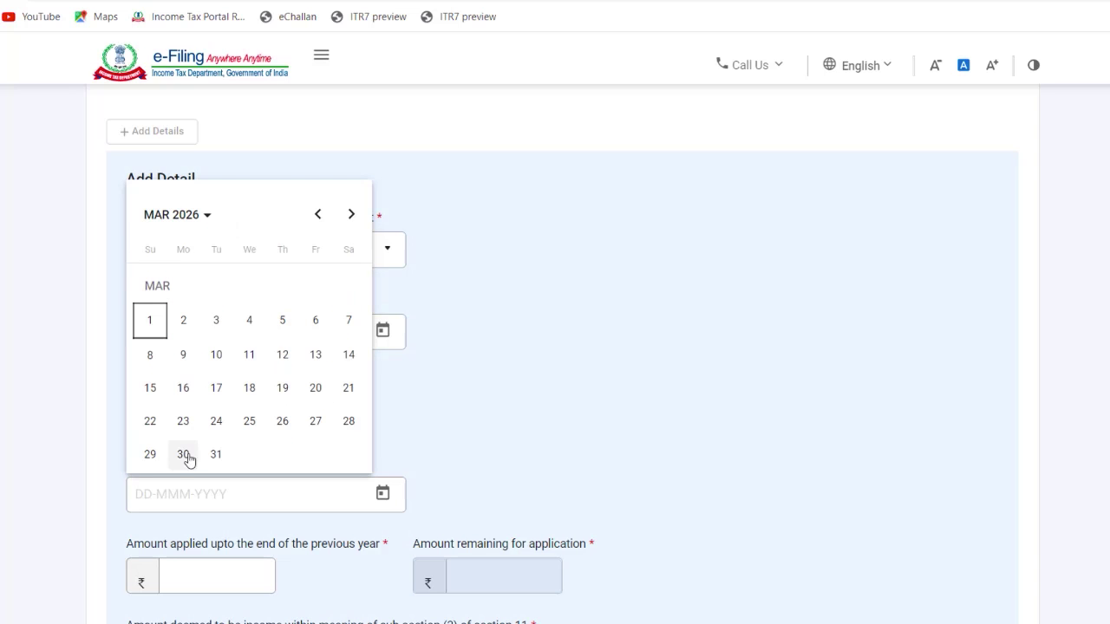
left_click(216, 454)
Step: Enter ₹5,000 as the amount applied so far
left_click(203, 573)
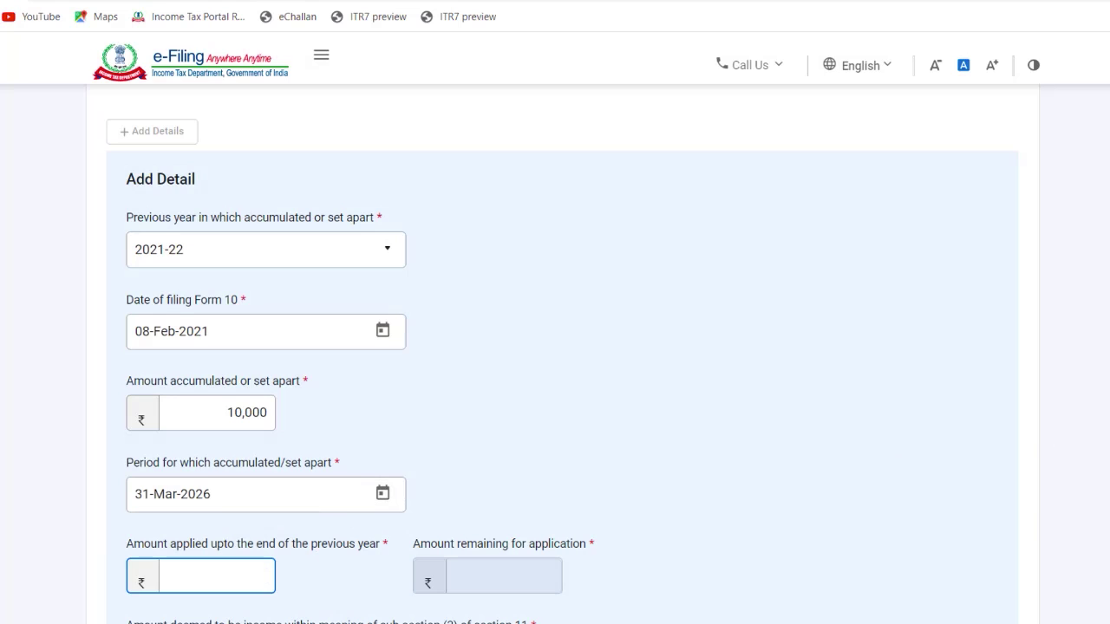
scroll(542, 373, "down", 2)
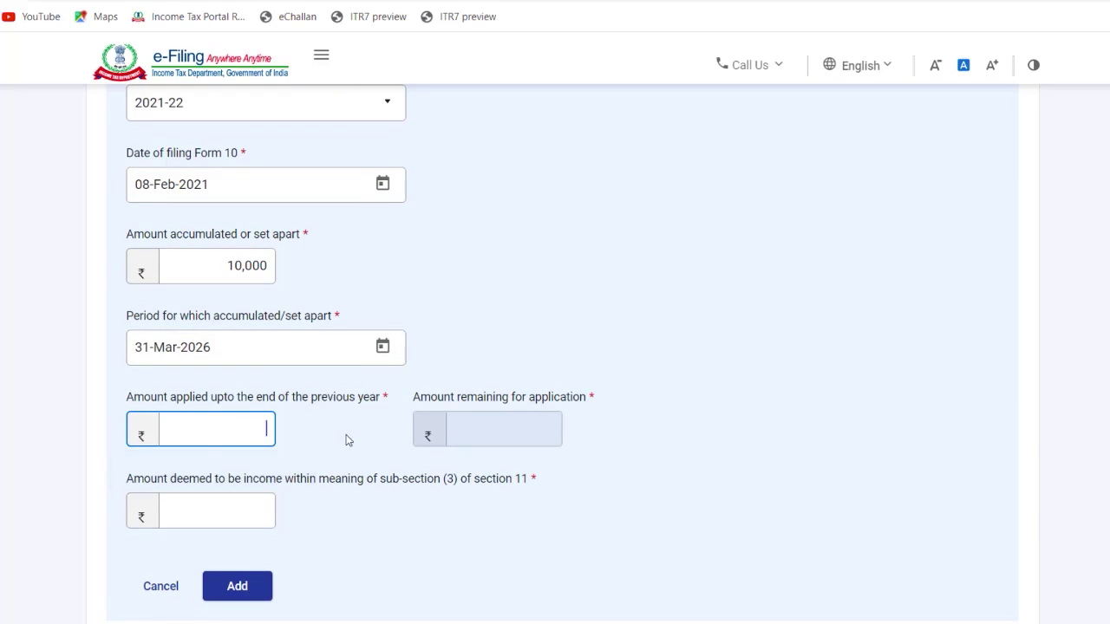
type("5000")
left_click(235, 515)
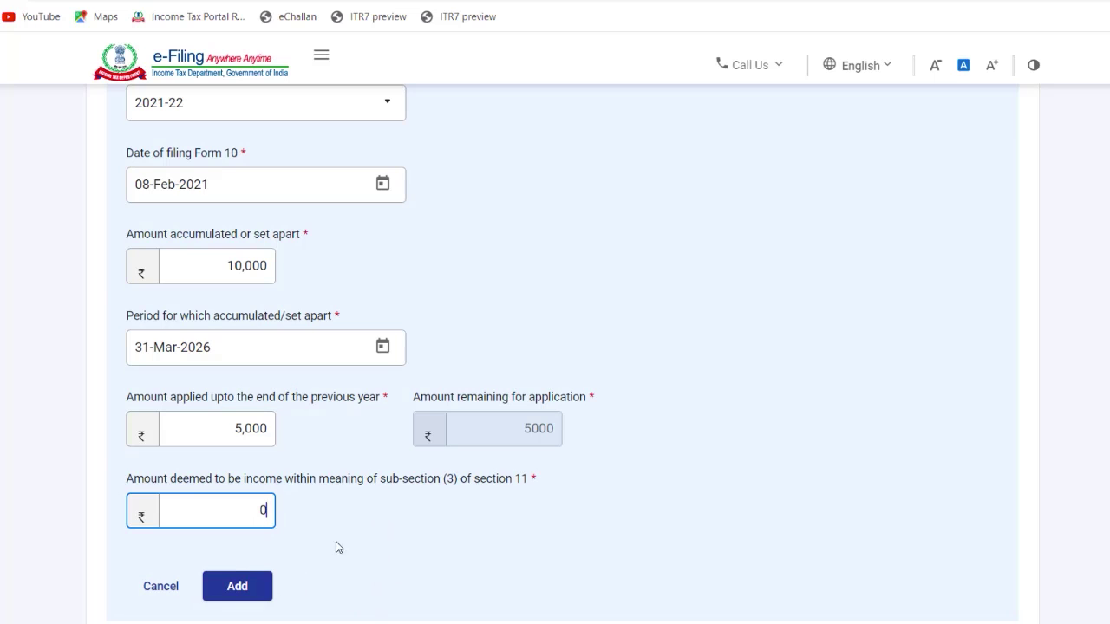
Step: Add the 2021-22 row with 0 deemed income, answer No to the court order, and save
left_click(251, 588)
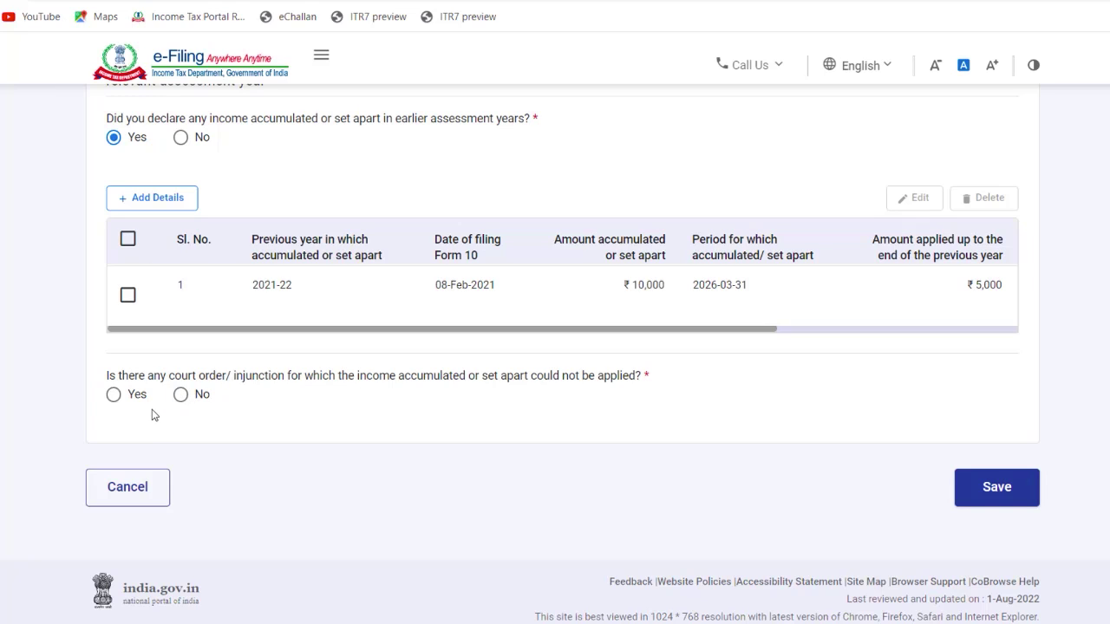
left_click(181, 398)
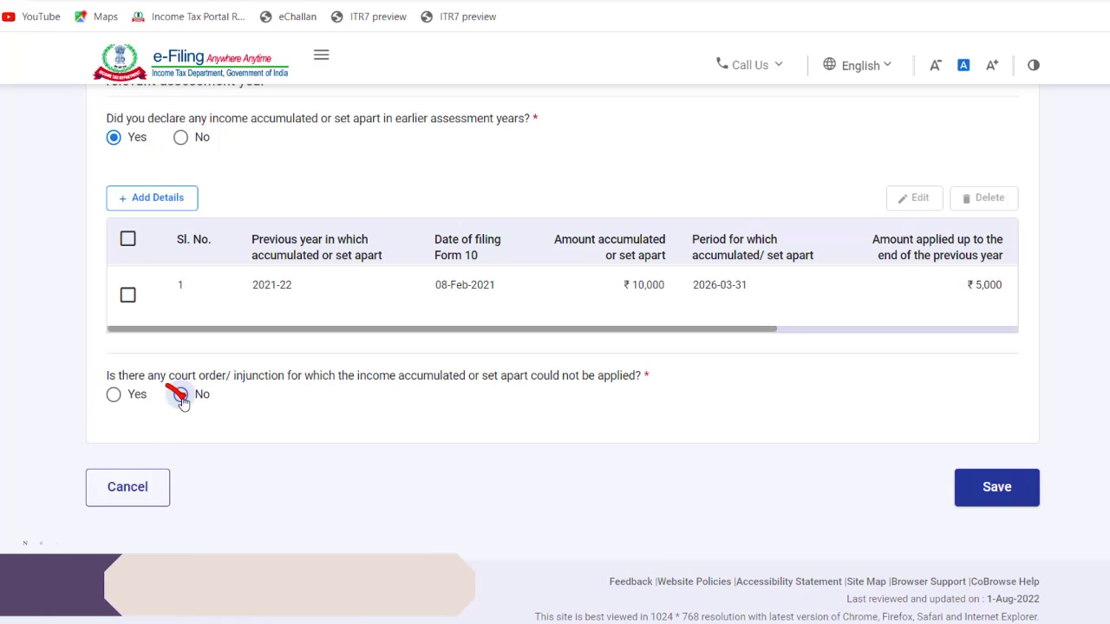
left_click(993, 487)
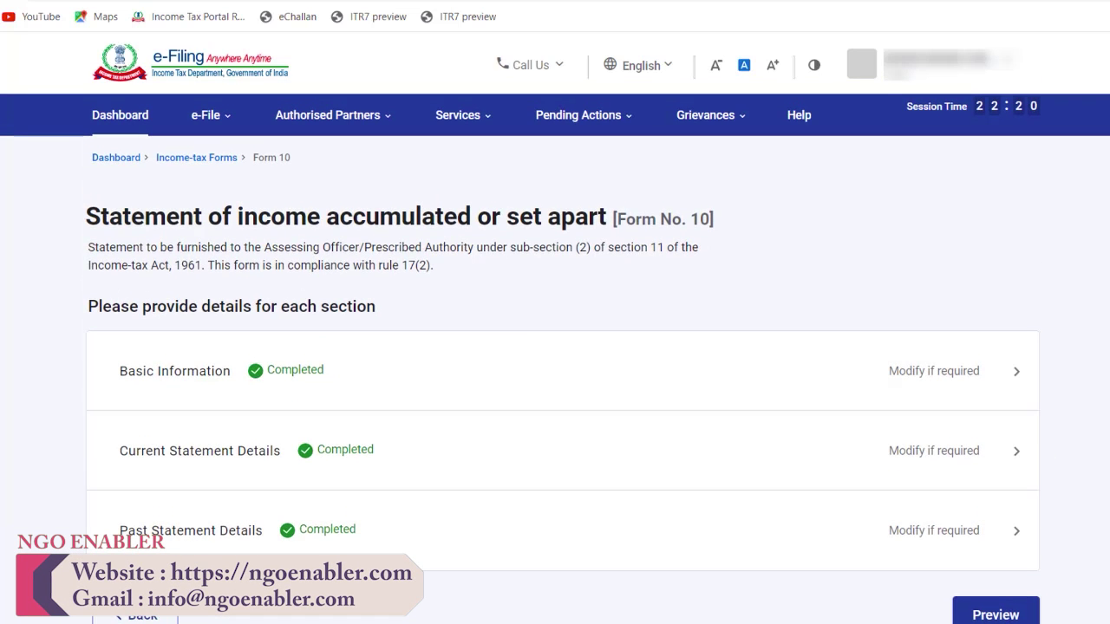
Step: Scroll down the completed Form 10 summary to the Preview button
scroll(562, 390, "down", 2)
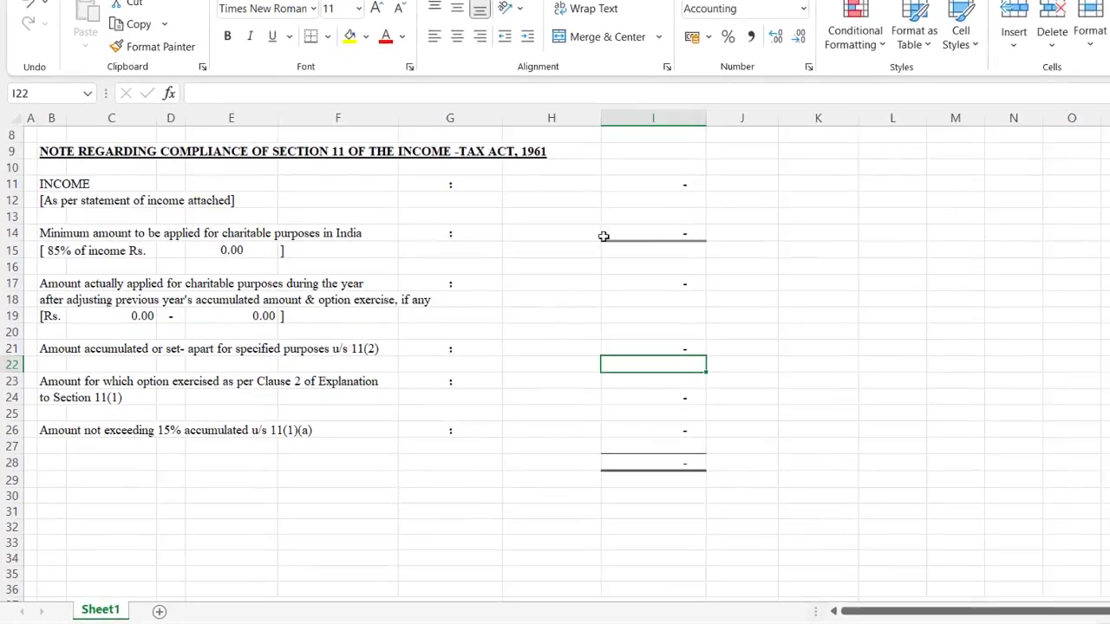
Step: Enter income of 1,00,000 in I11 and 80,000 as the amount applied in I17
type("100000")
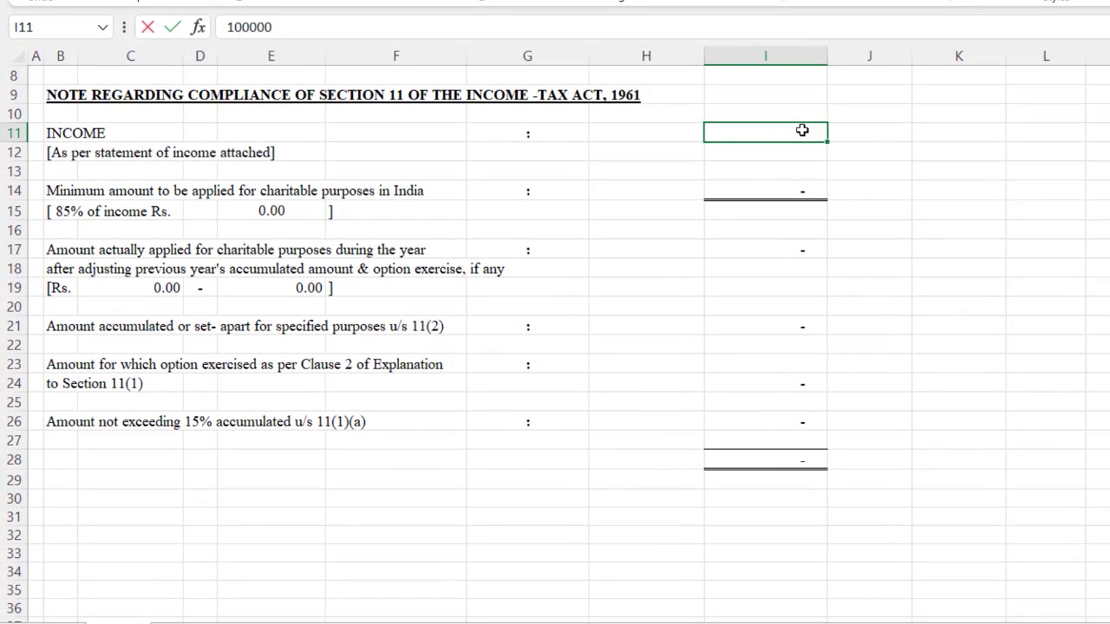
key("Return")
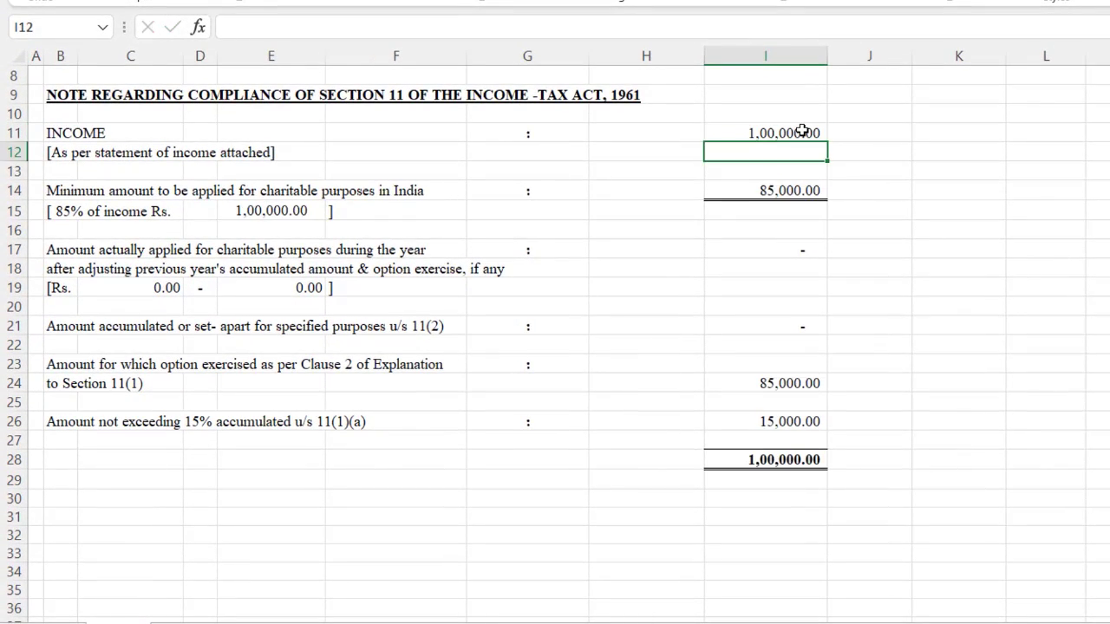
left_click(803, 131)
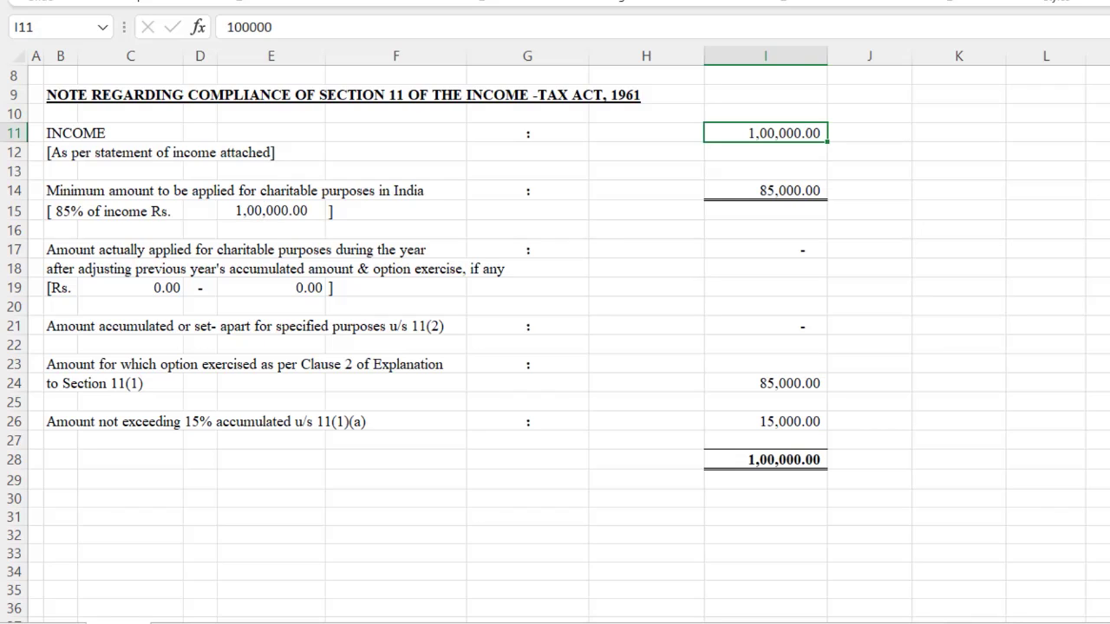
key("Down")
key("Down")
key("Down")
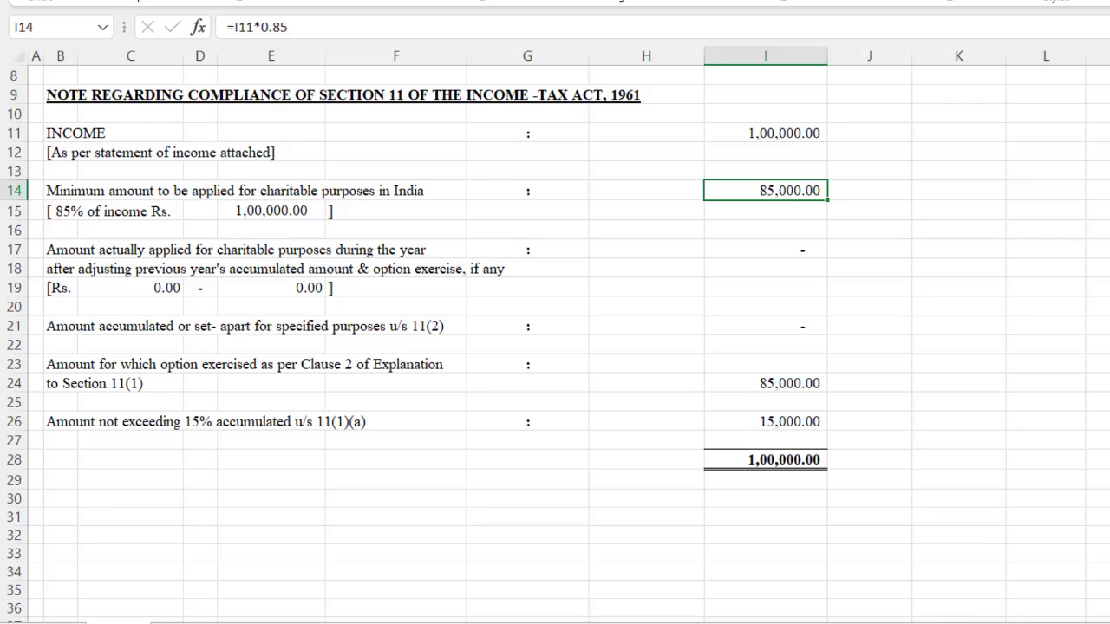
key("Down")
key("Down")
key("Down")
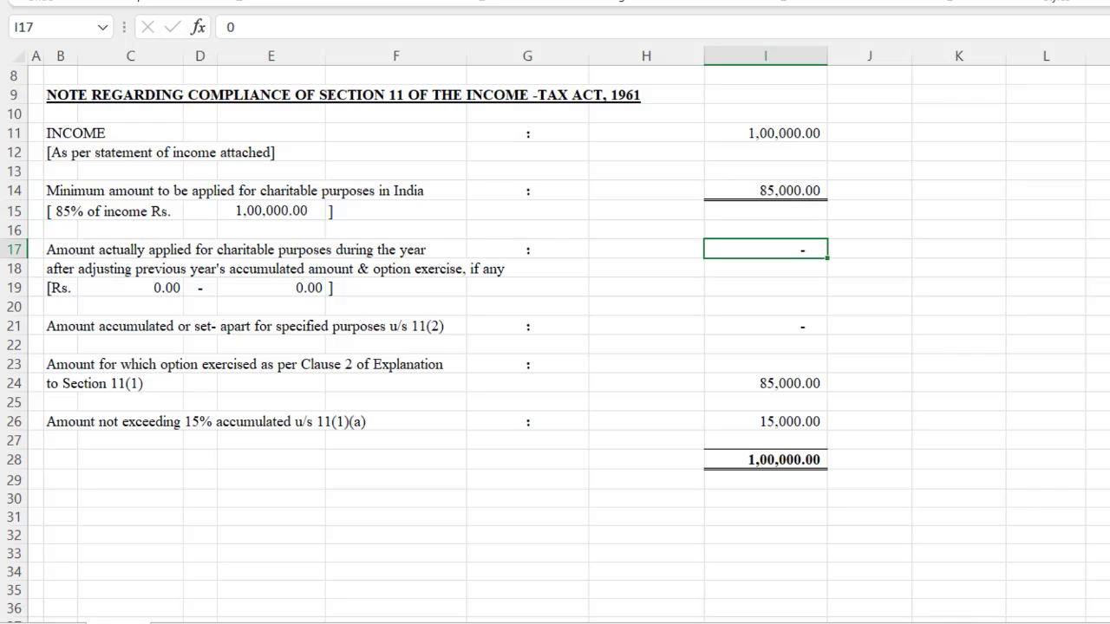
type("80000")
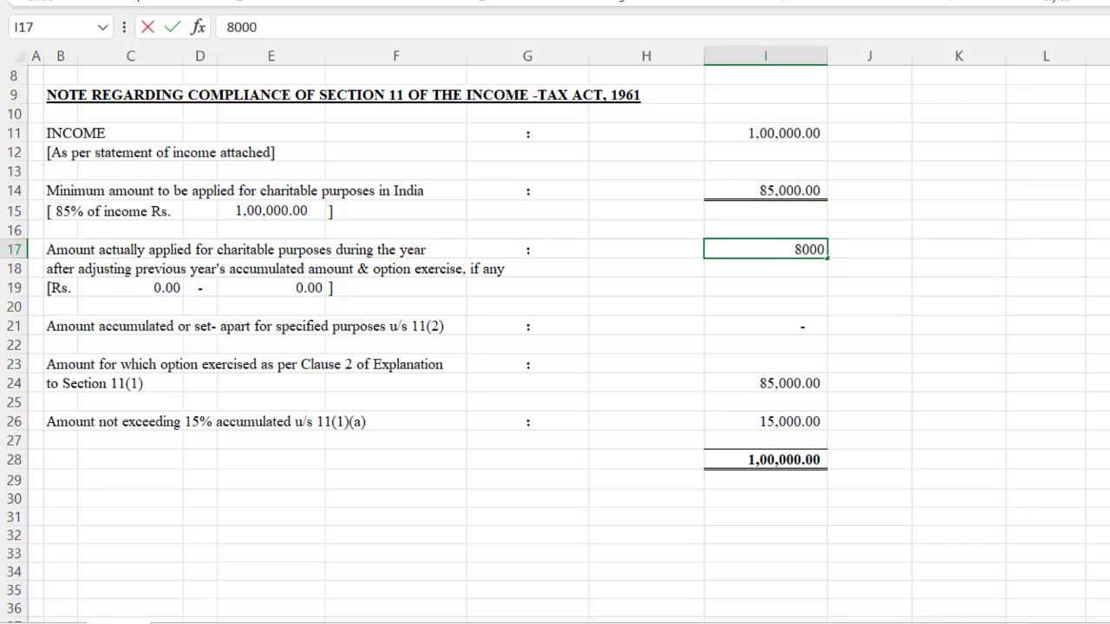
key("Return")
key("Down")
key("Down")
key("Down")
key("Down")
key("Down")
key("Down")
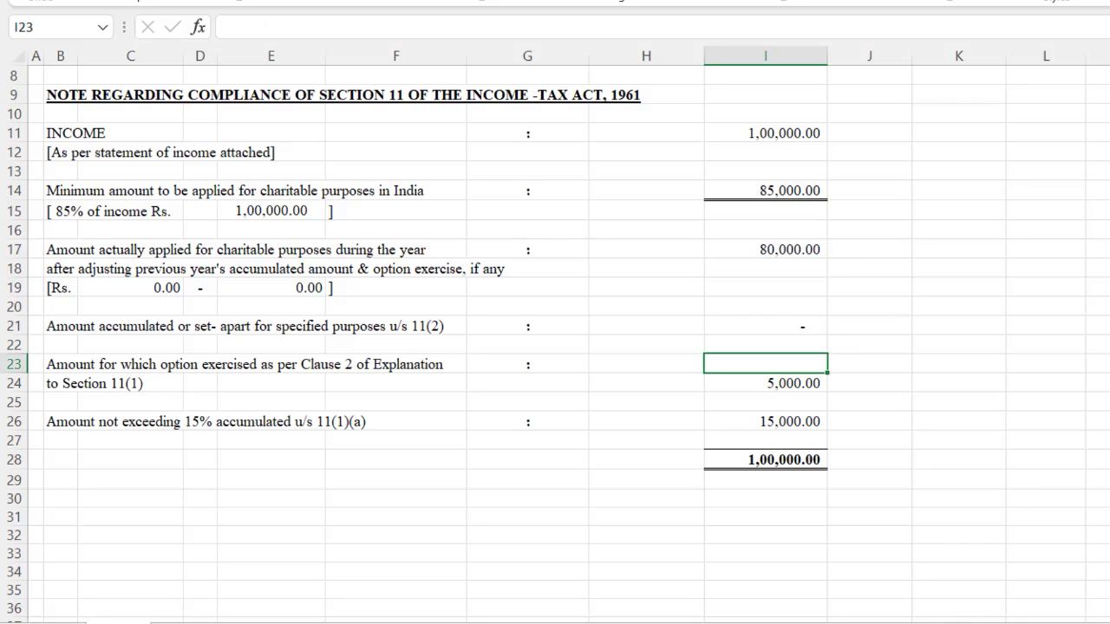
Step: Replace the Clause 2 option formula in I24 with 0
key("Up")
key("shift+Down")
key("shift+Left")
key("shift+Left")
key("shift+Left")
key("shift+Left")
key("shift+Left")
key("shift+Left")
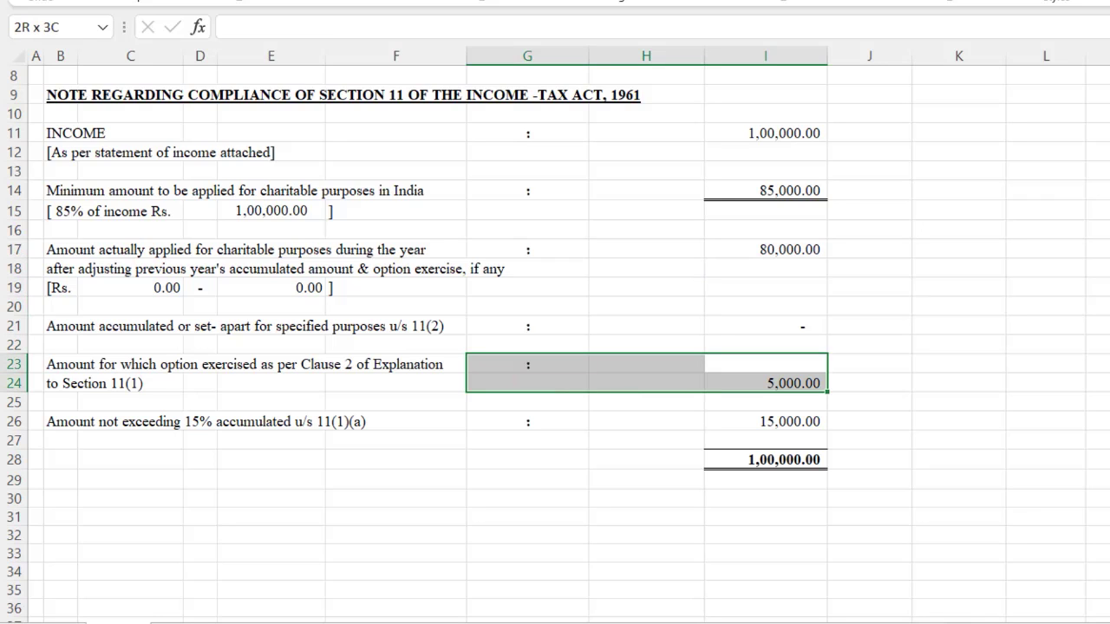
key("shift+Left")
key("Right")
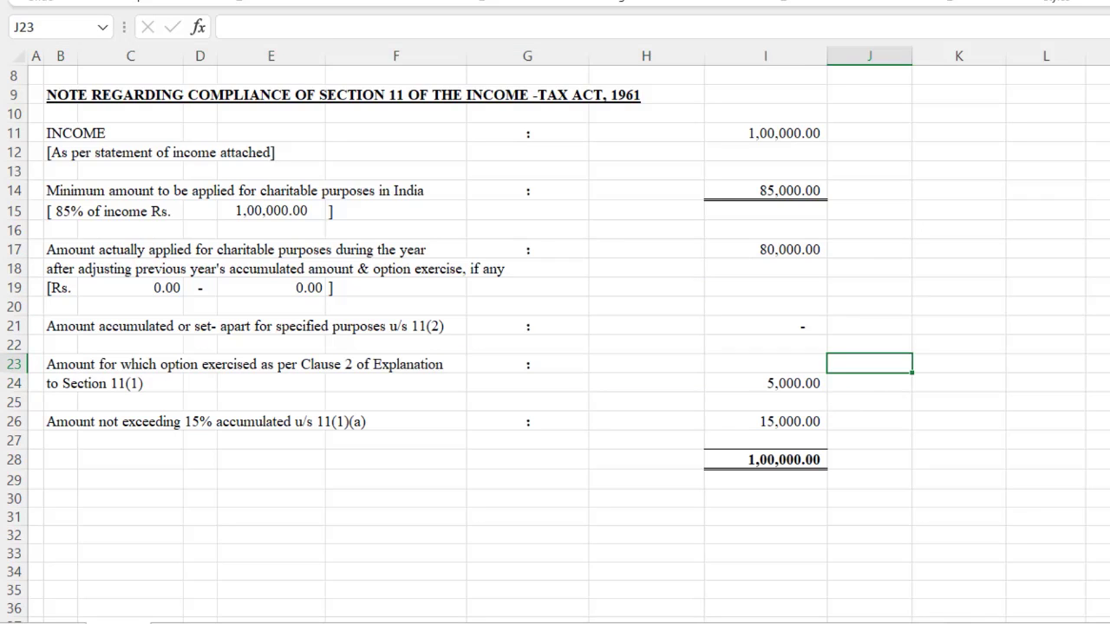
key("Left")
key("Down")
key("F2")
key("shift+End")
type("0")
key("Return")
Step: Enter 5,000 in I21 as the amount accumulated u/s 11(2)
key("Up")
key("Up")
key("Up")
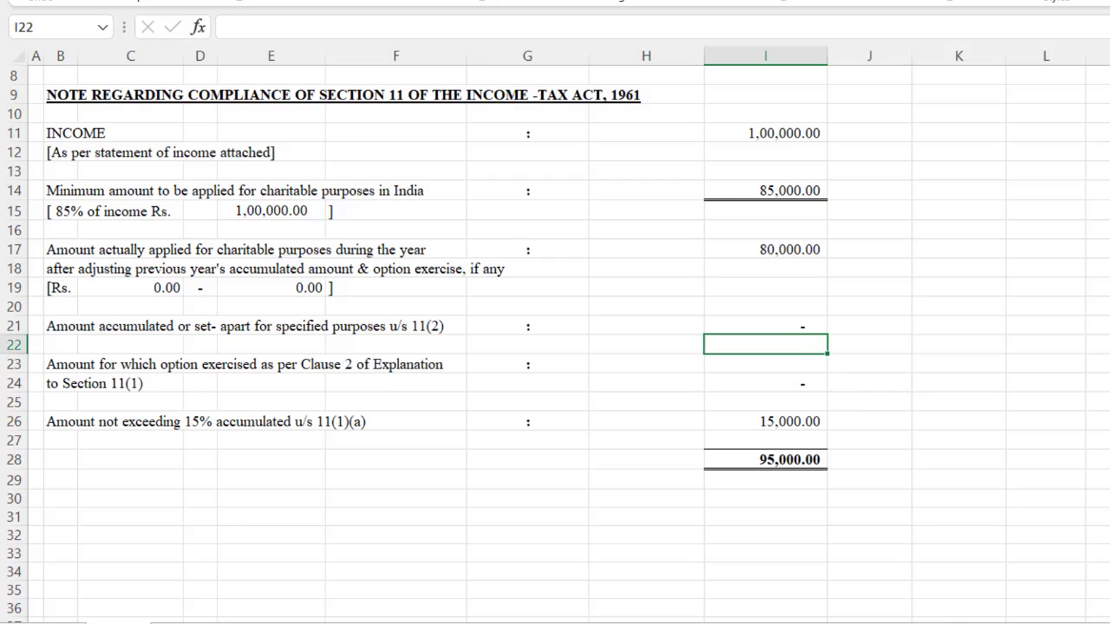
key("Up")
type("5000")
key("Return")
key("Up")
key("Left")
key("Left")
key("Left")
key("Left")
key("Left")
key("Left")
key("Left")
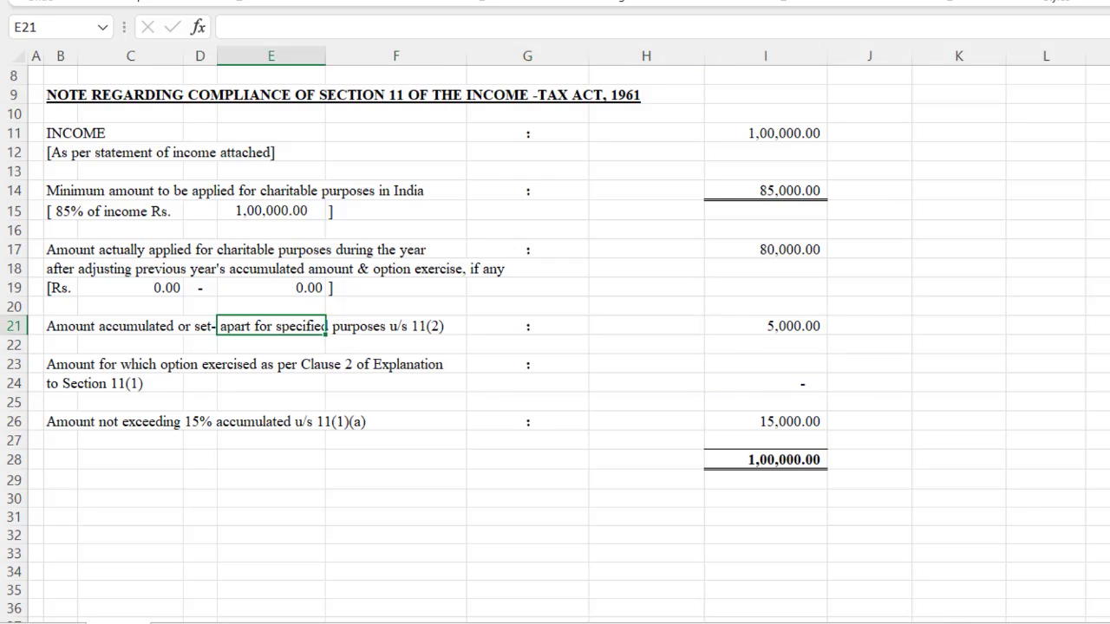
key("Right")
key("Right")
key("Right")
key("Right")
key("Right")
key("Right")
key("Right")
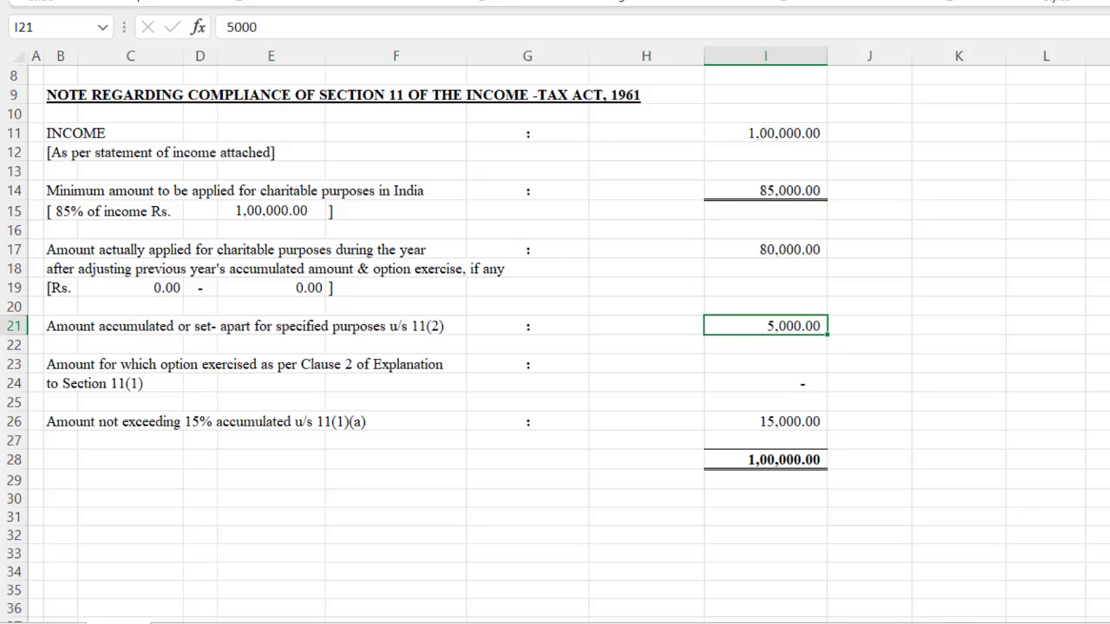
left_click(1065, 599)
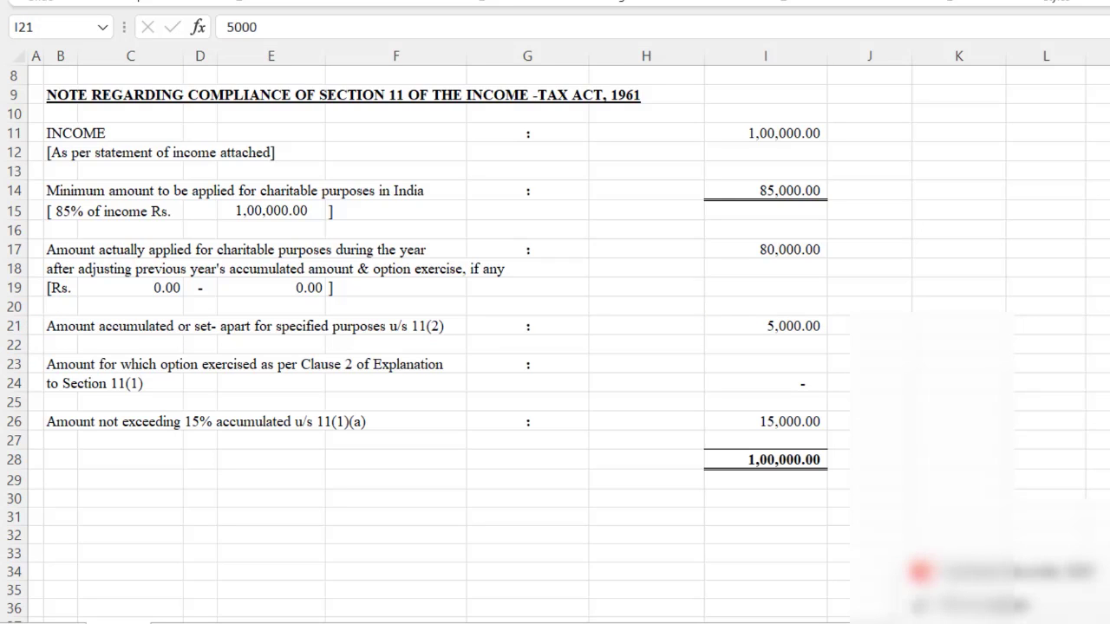
Step: Bring up Form 10's Current Statement Details and check the 5,000 accumulated at 5% of income
right_click(774, 622)
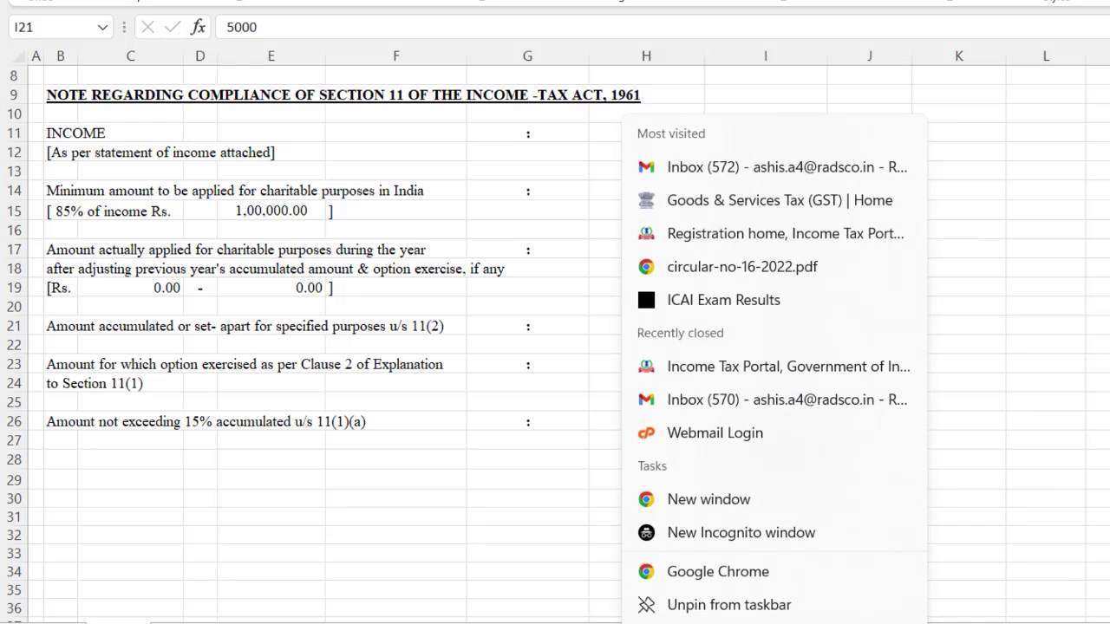
left_click(775, 622)
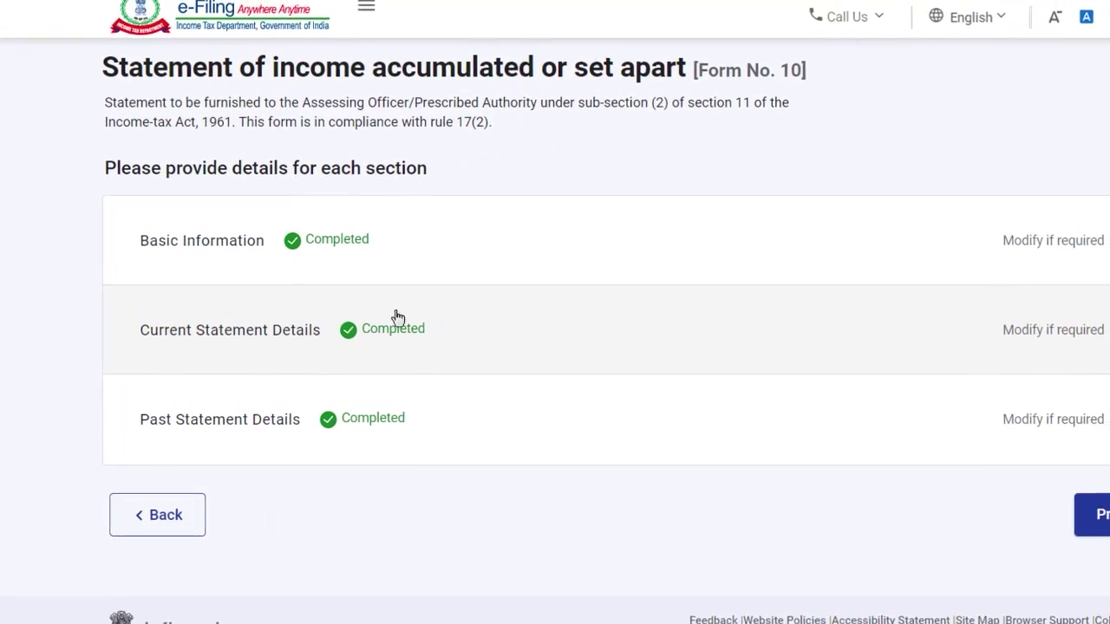
left_click(399, 307)
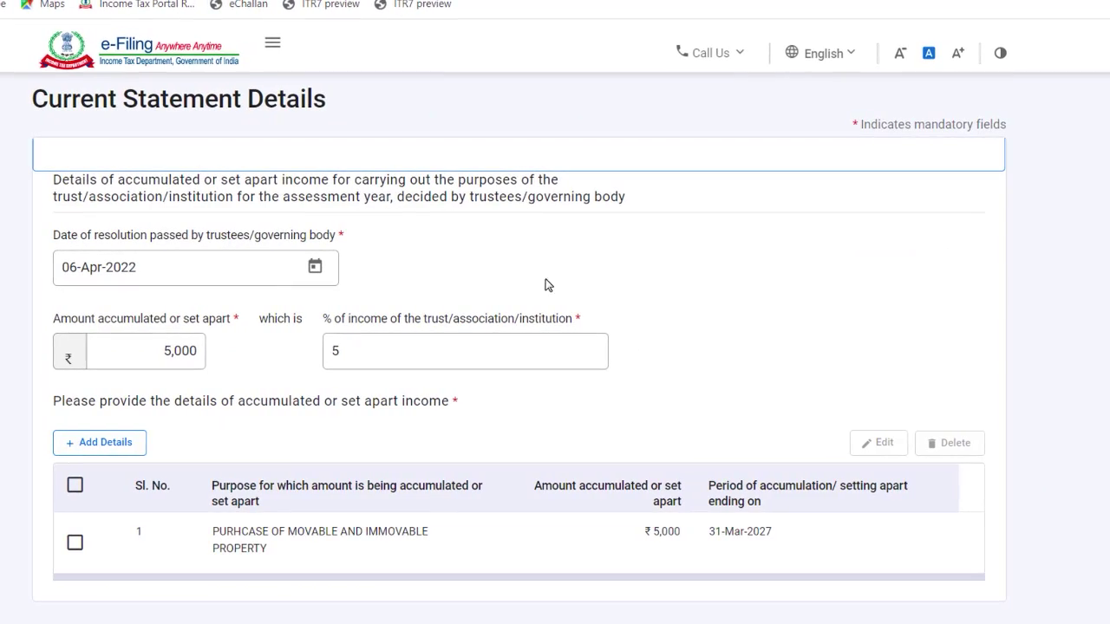
left_click_drag(159, 350, 215, 357)
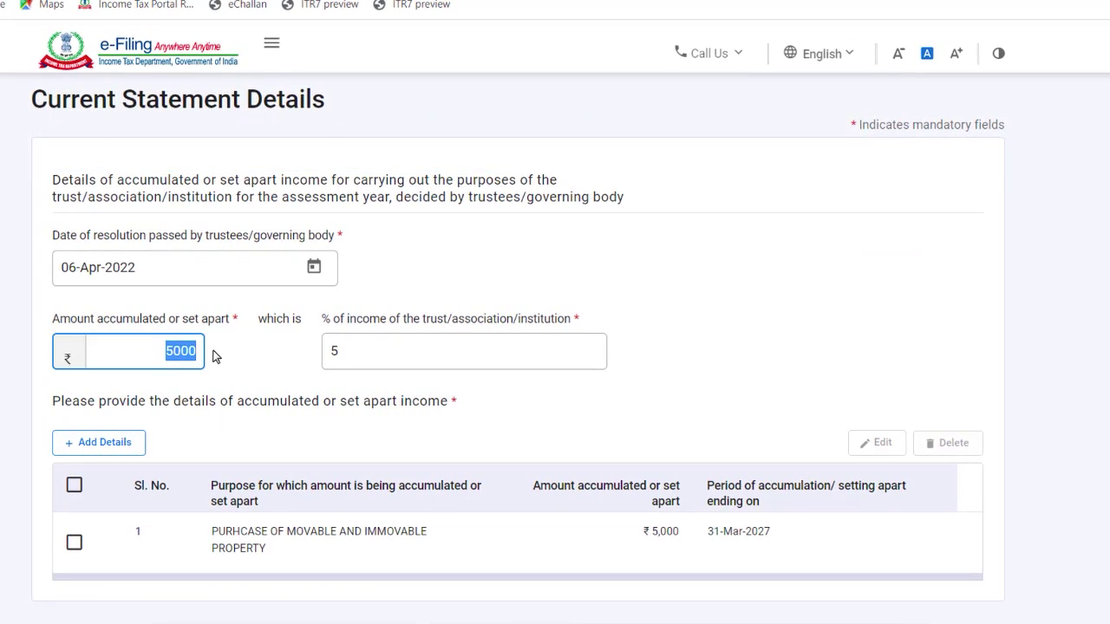
left_click(352, 352)
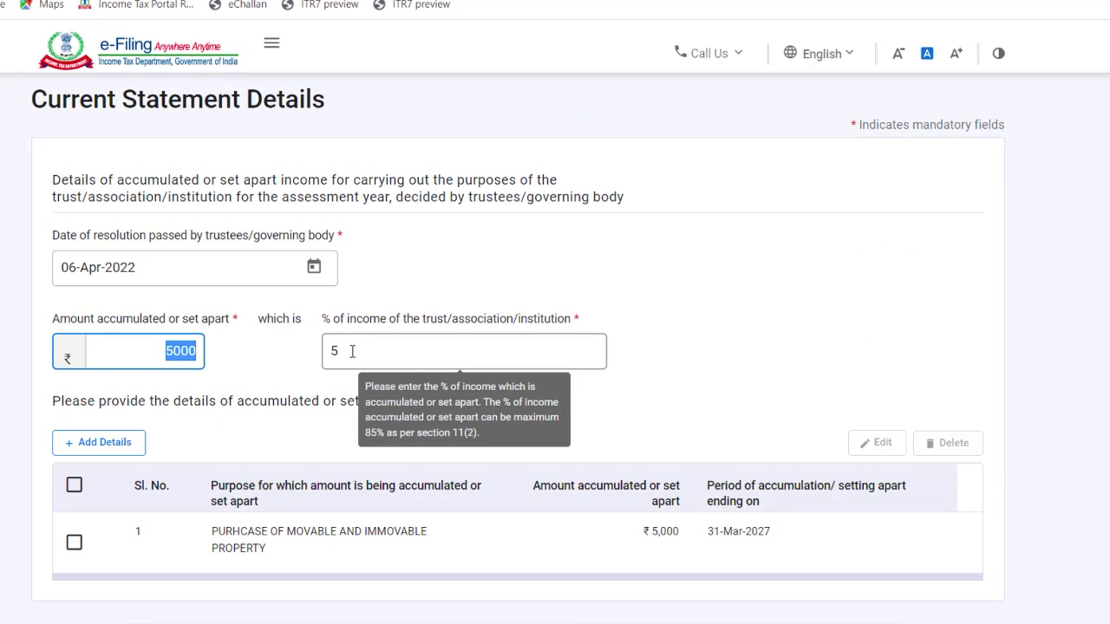
left_click_drag(352, 352, 318, 359)
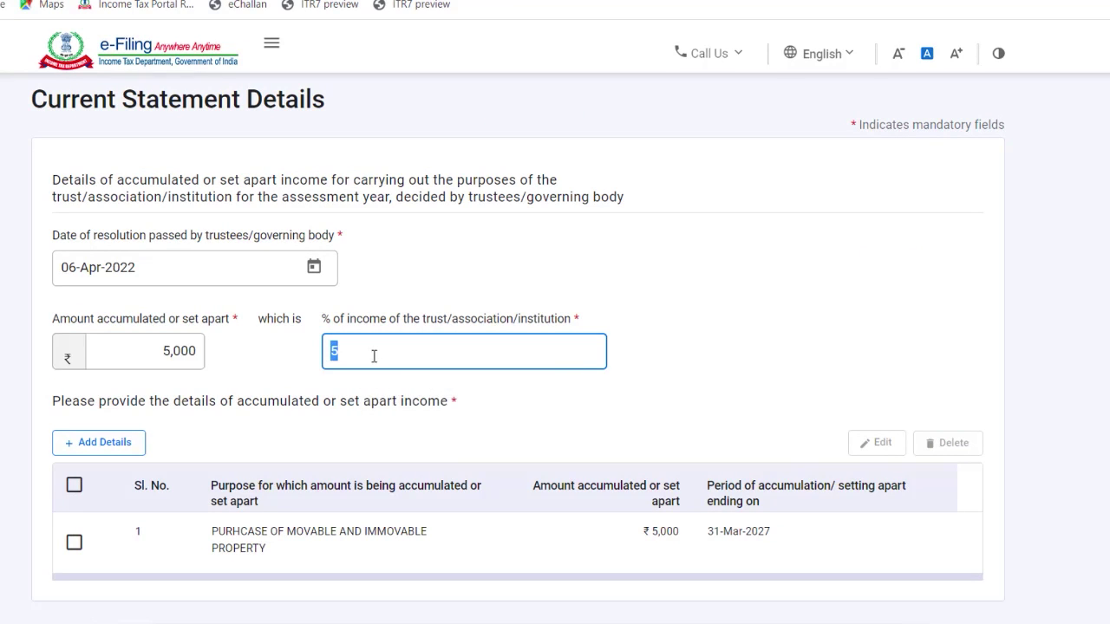
mouse_move(371, 355)
scroll(748, 565, "down", 3)
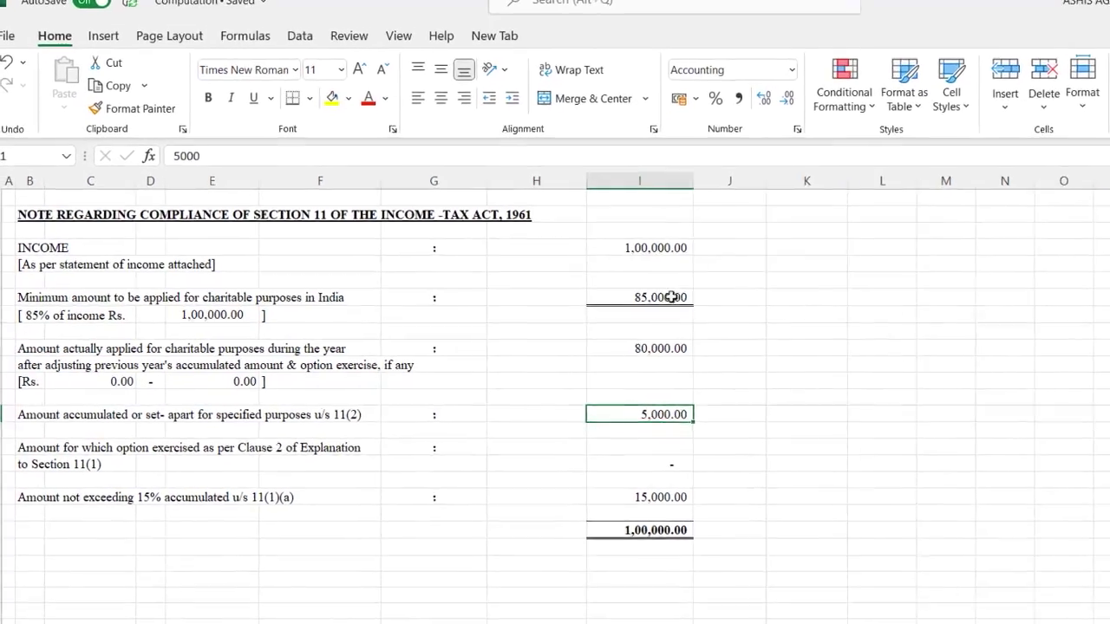
Step: Return to the Excel note and review the income in I11 and the 85% minimum in I14
left_click(612, 252)
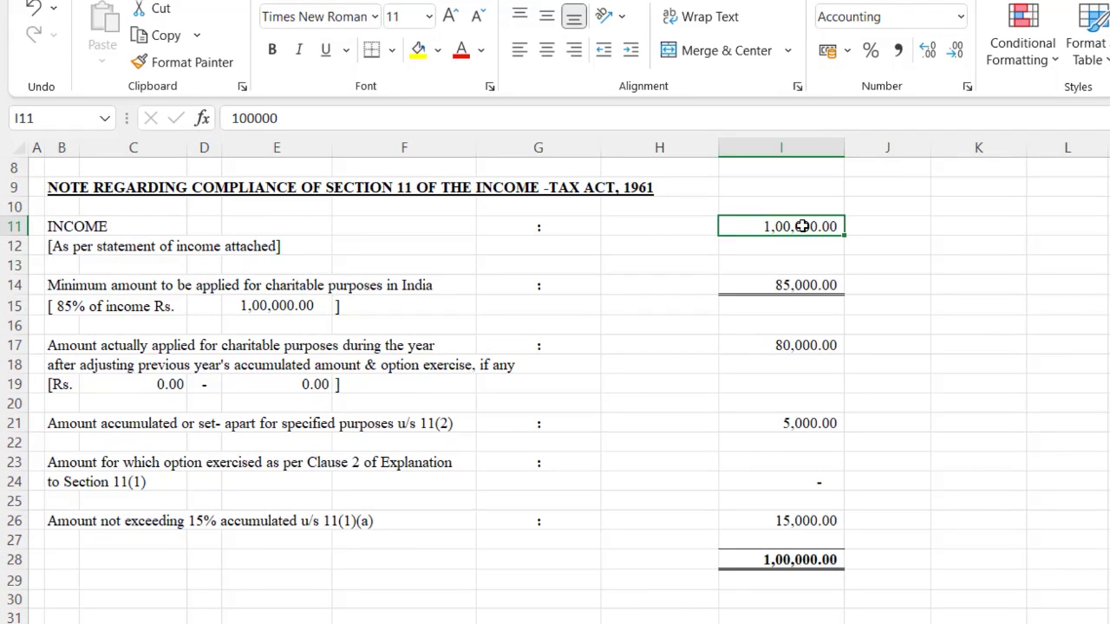
key("Down")
key("Down")
key("Down")
key("Down")
key("Down")
key("Down")
key("Left")
key("Left")
key("Left")
key("Left")
key("Left")
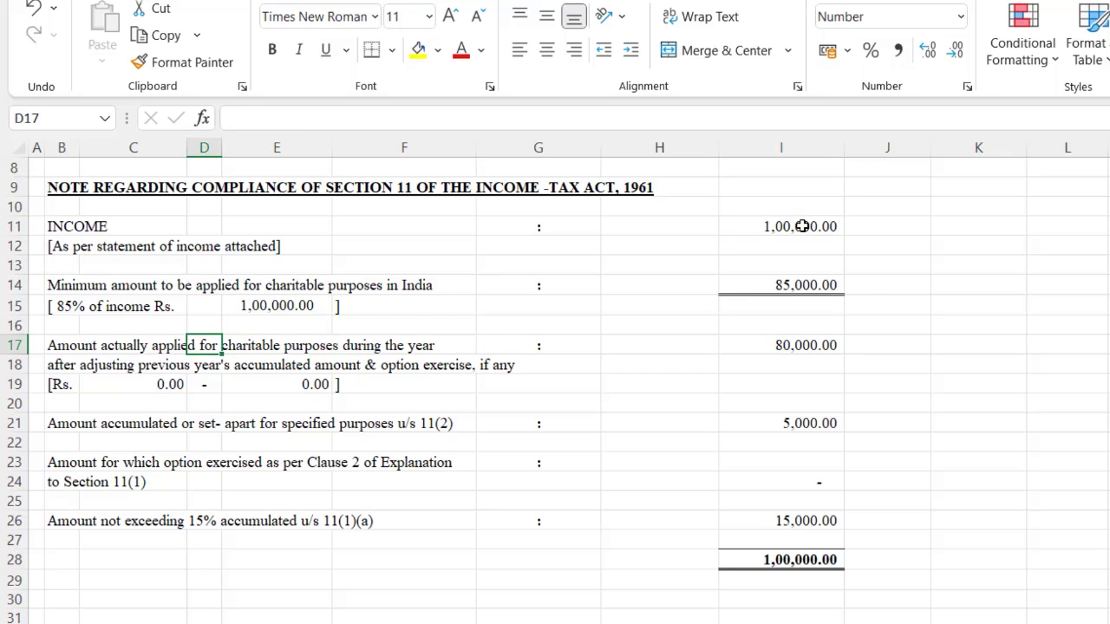
key("Down")
key("Down")
key("Left")
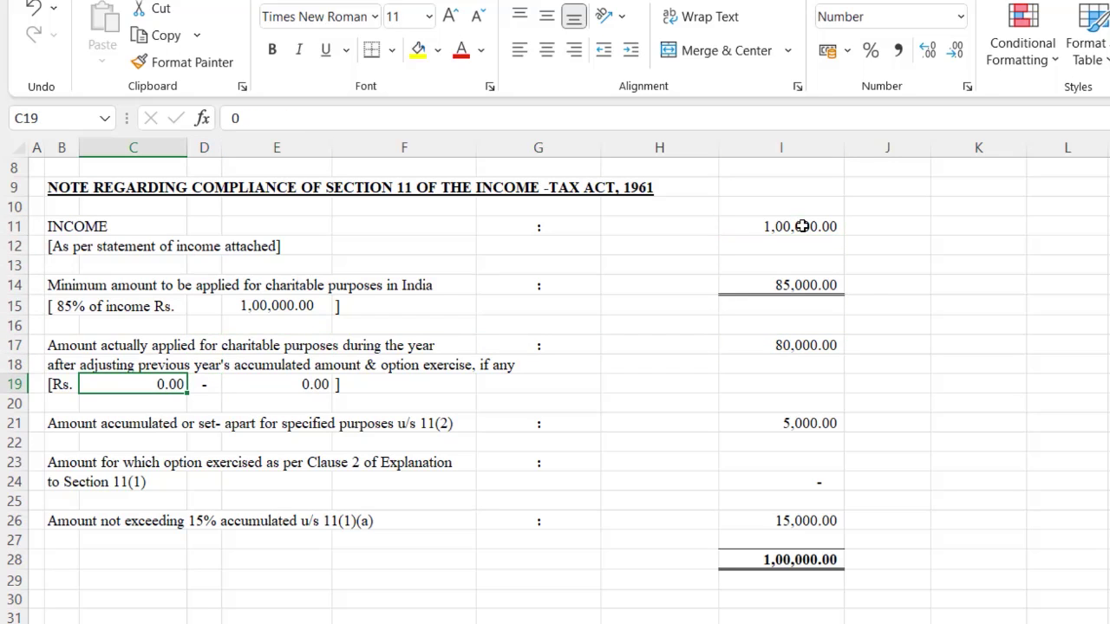
key("Right")
key("Right")
key("Right")
key("Right")
key("Right")
key("Up")
key("Right")
key("Up")
key("Up")
key("Up")
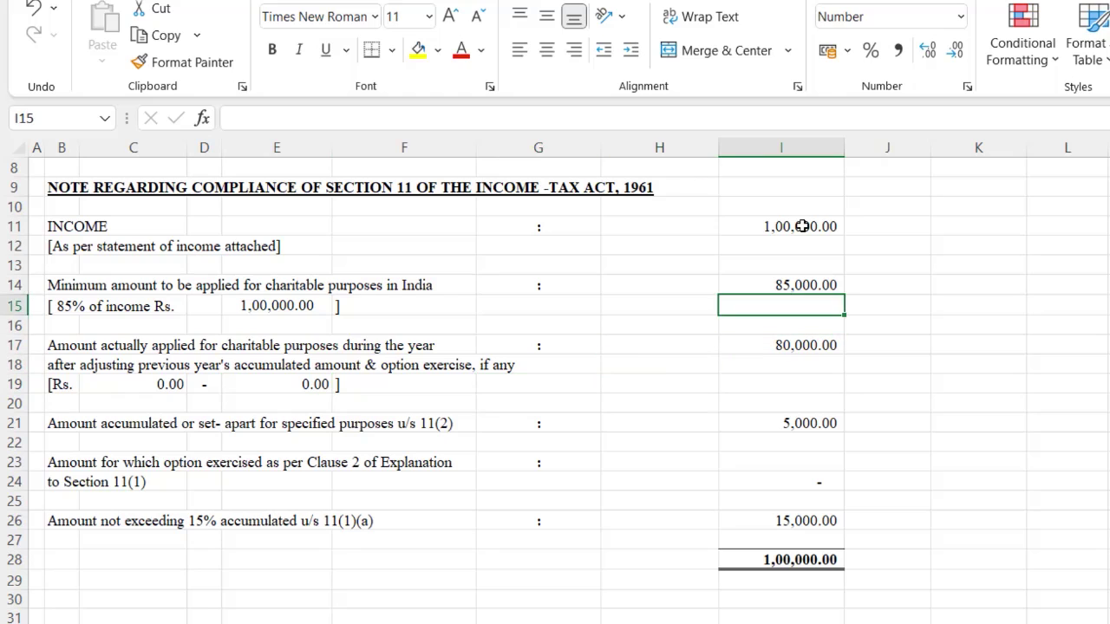
key("Up")
key("Up")
key("Up")
key("Up")
key("Down")
key("Down")
key("Down")
key("Down")
key("Up")
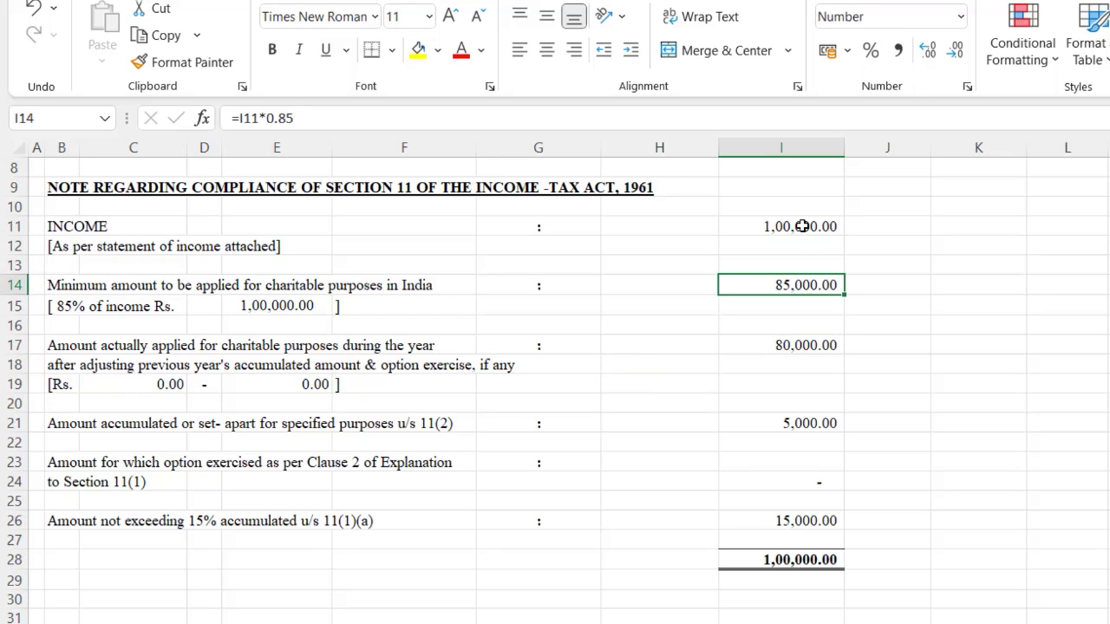
key("Left")
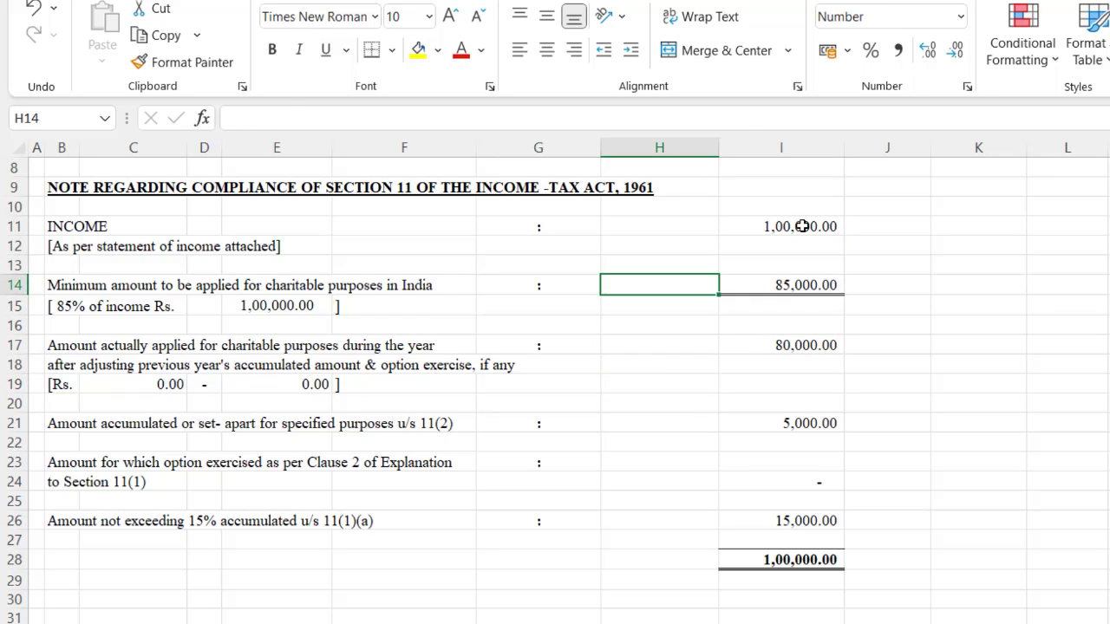
key("Left")
key("Left")
key("Left")
key("Left")
key("Left")
key("Down")
key("Down")
key("Down")
key("Down")
key("Down")
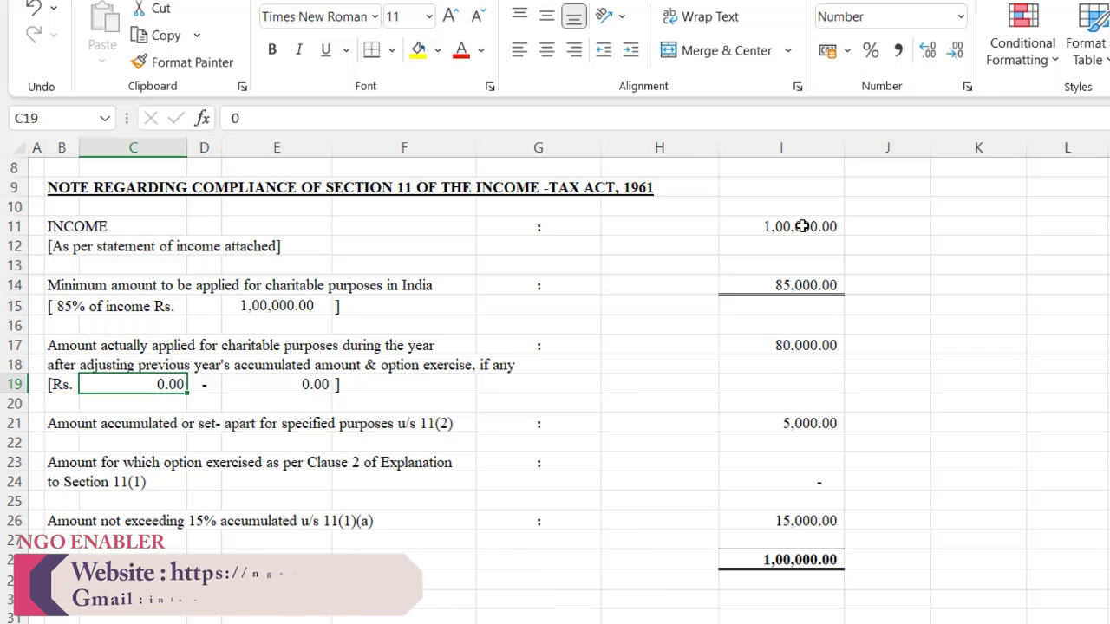
Step: Enter 80,000 in C19 and 10,000 deducted in E19
type("80000")
key("Tab")
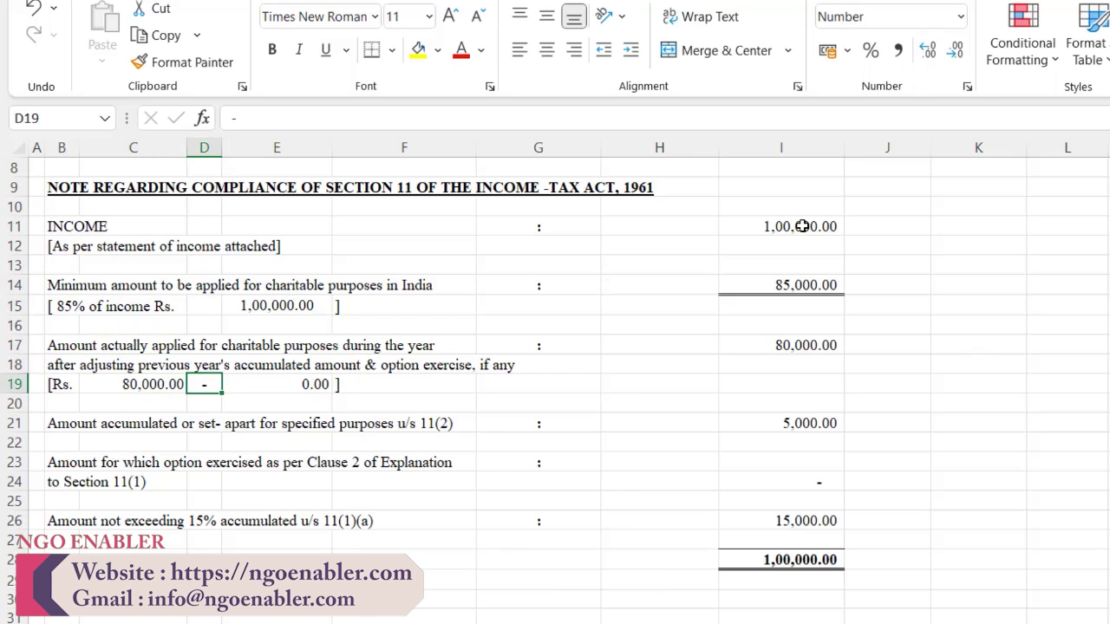
key("Tab")
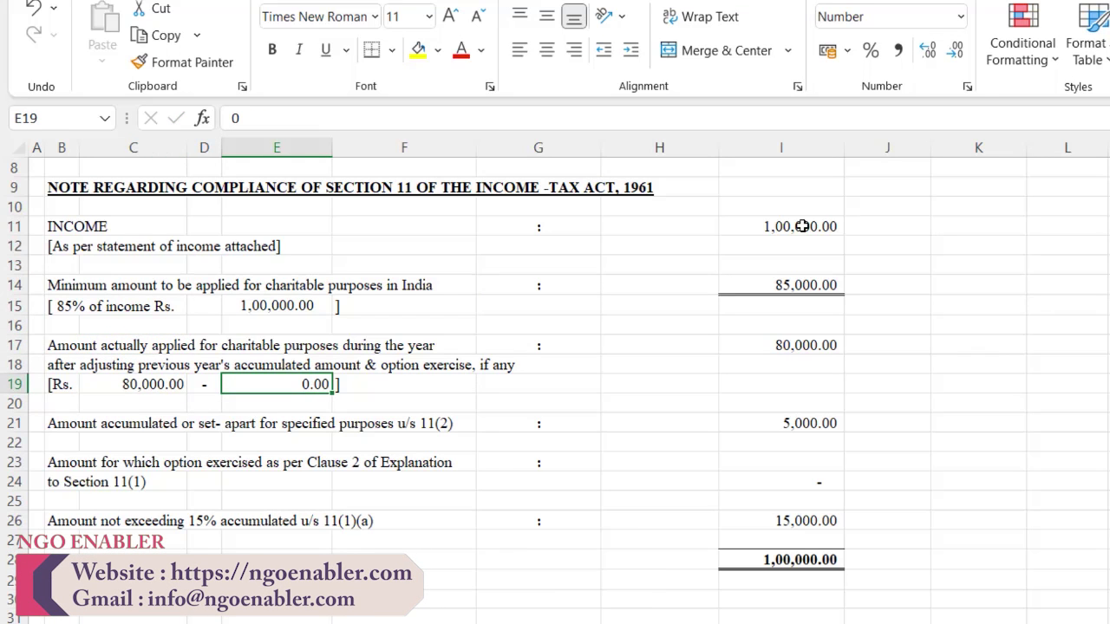
type("10000")
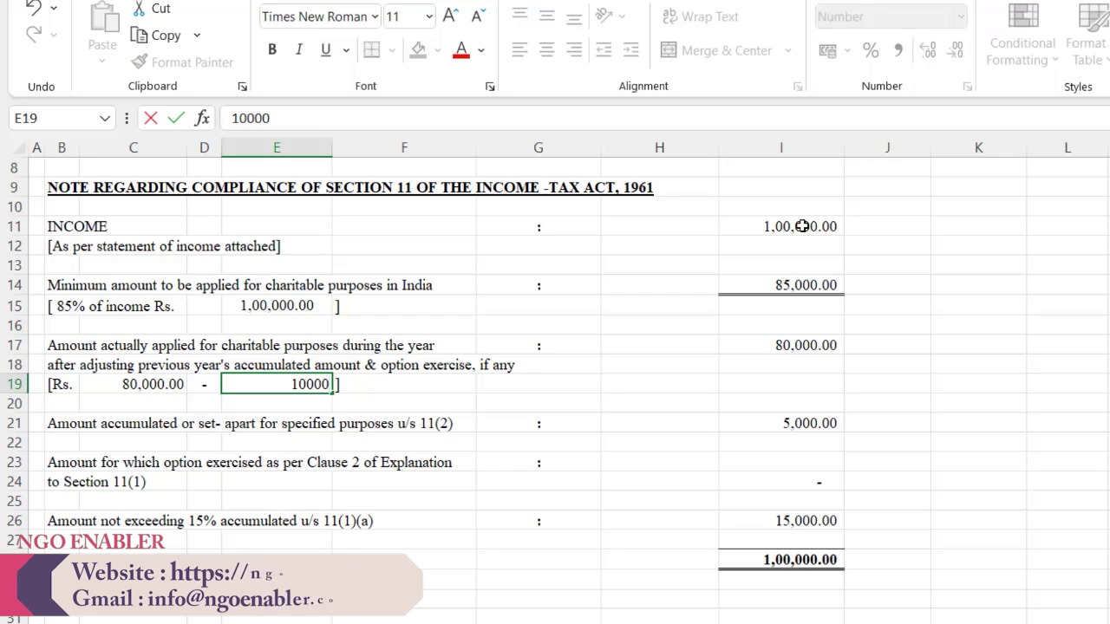
key("Return")
key("Up")
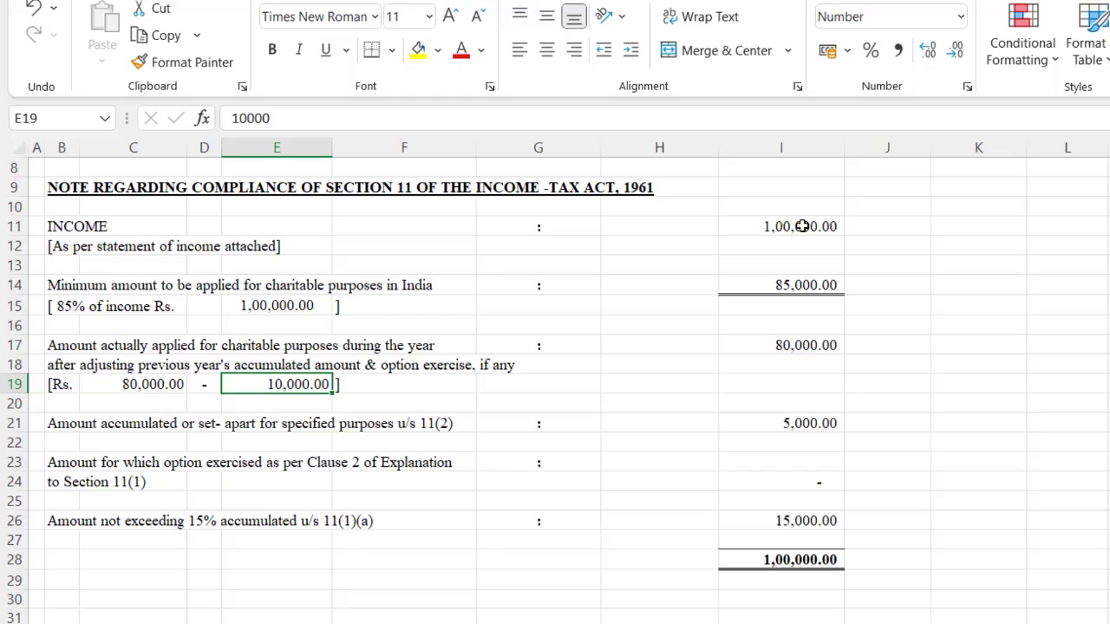
Step: Change the amount applied in I17 to 70,000
key("Right")
key("Right")
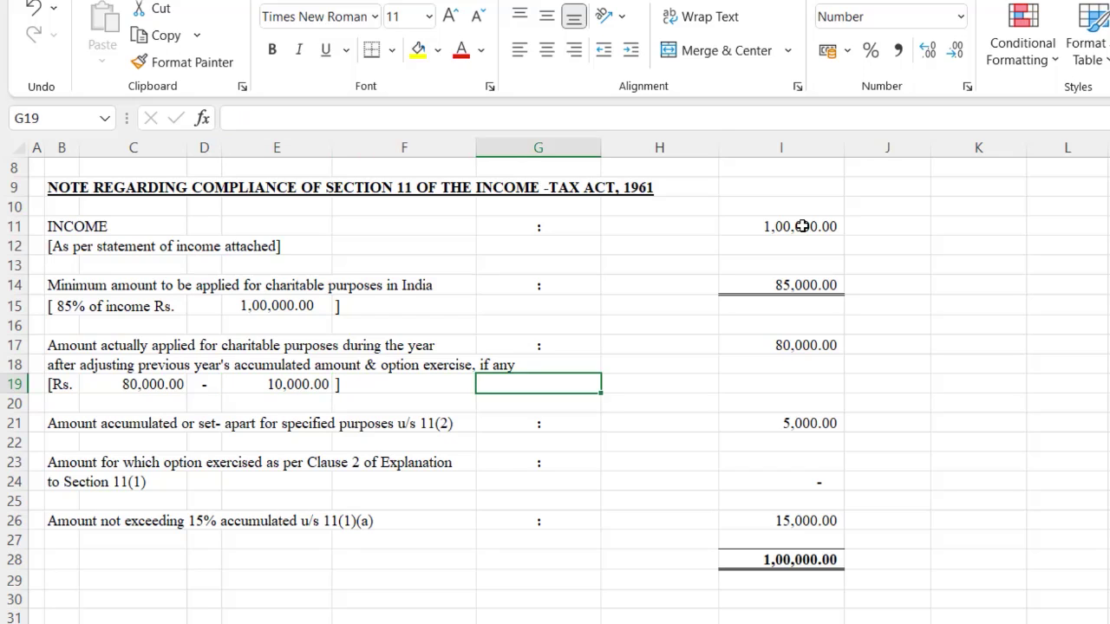
key("Right")
key("Right")
key("Up")
key("Up")
type("70000")
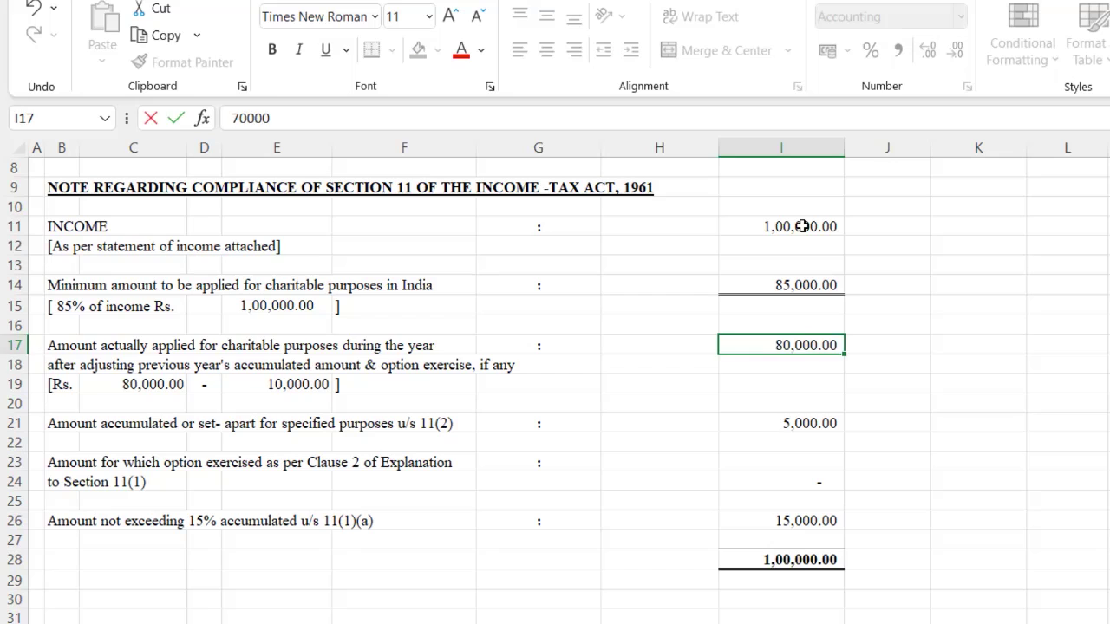
key("Return")
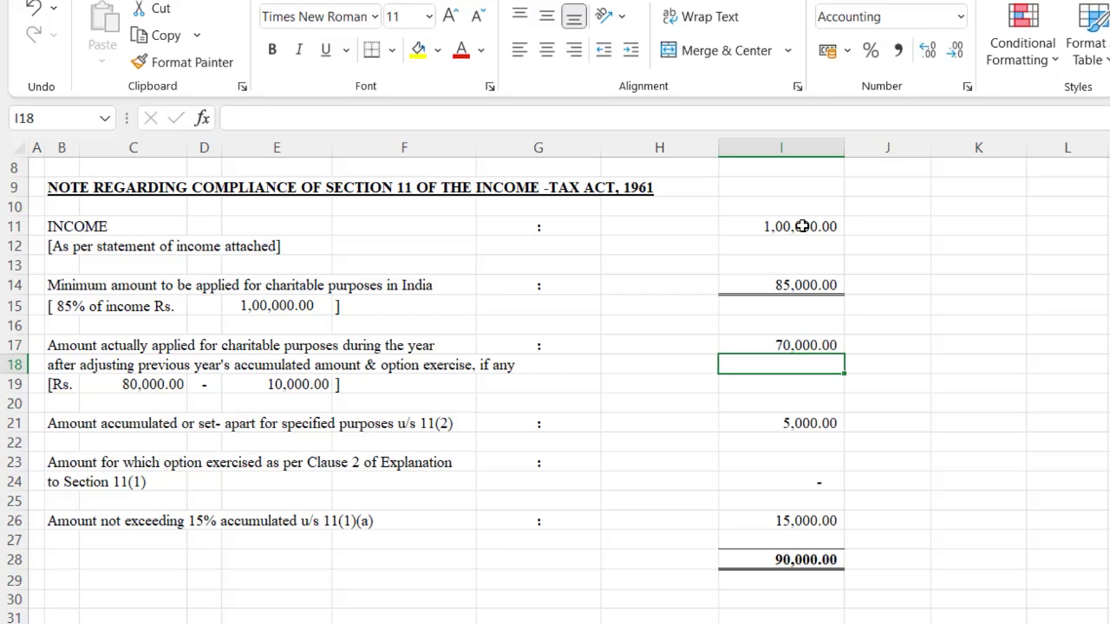
Step: Make I21 a formula of I14 minus I17, giving 15,000
key("Up")
key("Down")
key("Down")
key("Down")
key("Down")
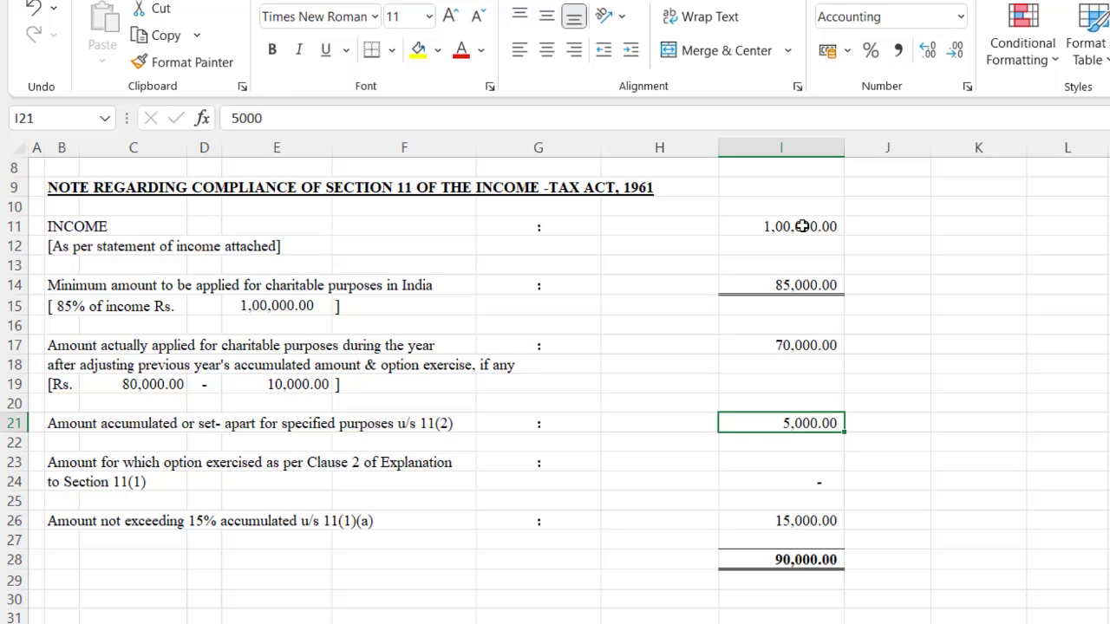
type("=")
key("Up")
key("Up")
key("Up")
key("Up")
key("Up")
key("Up")
key("Up")
type("-")
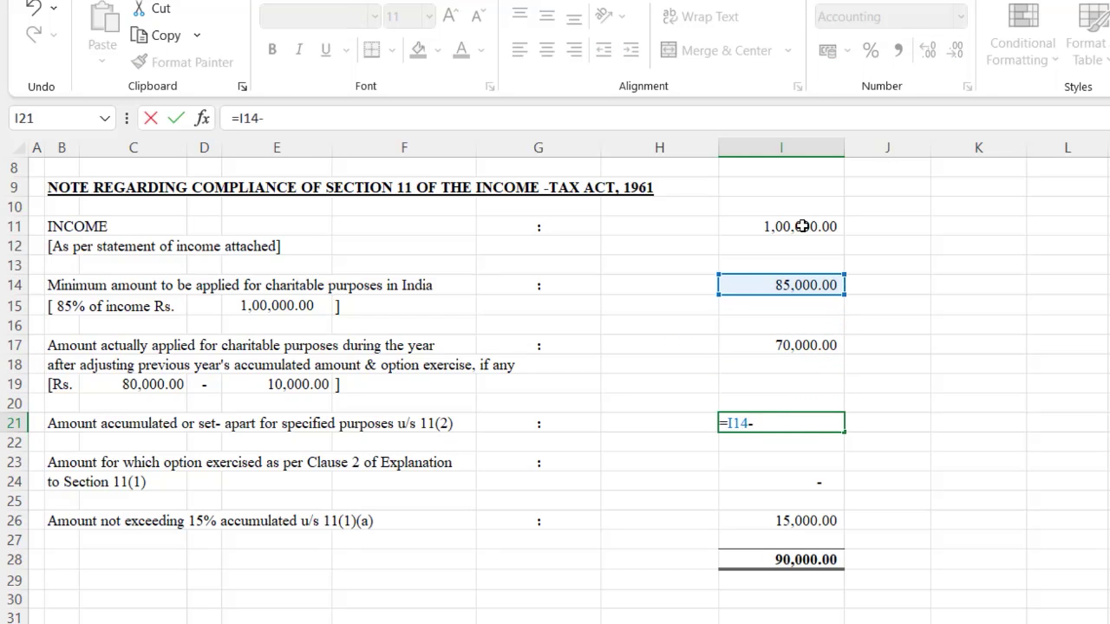
key("Up")
key("Up")
key("Up")
key("Up")
key("Return")
key("Up")
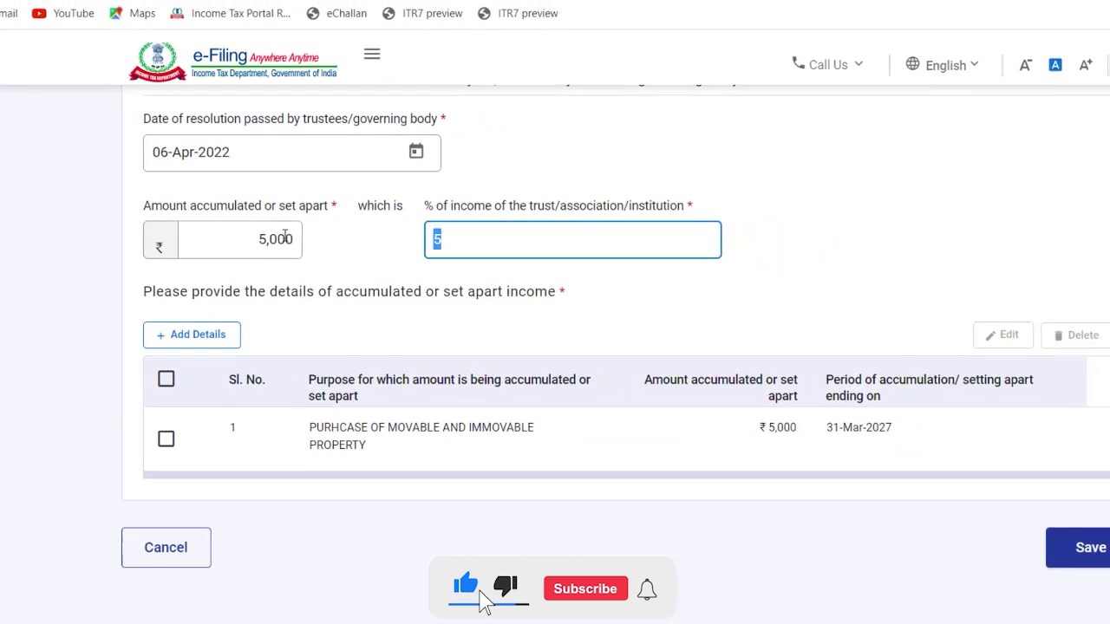
Step: Change Form 10's accumulated amount to 15,000 and the % of income to 15
left_click(227, 234)
type("1")
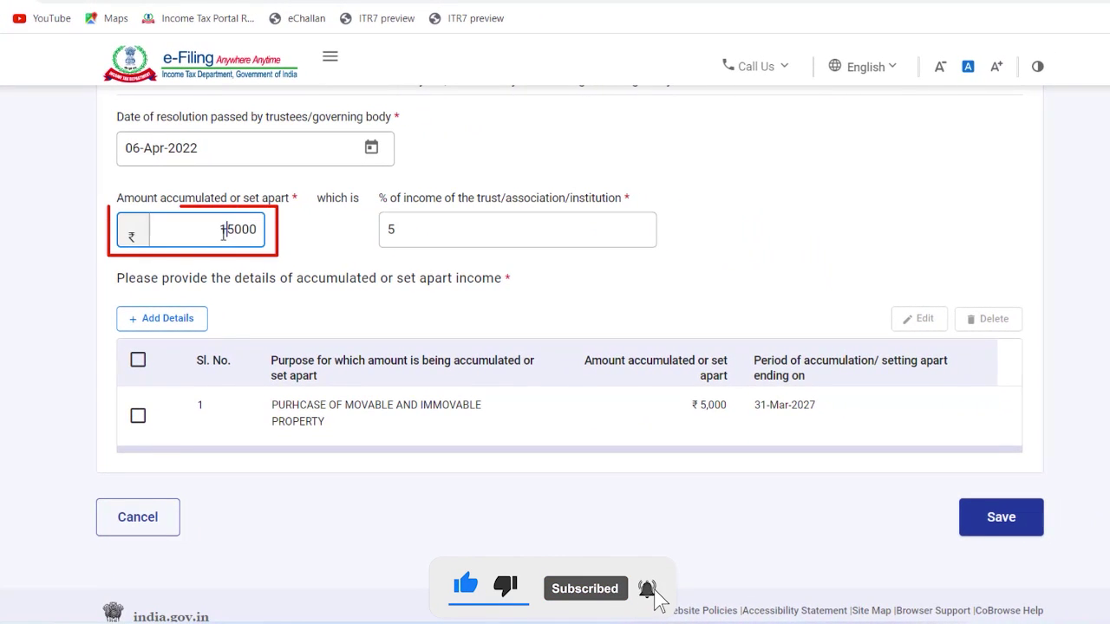
left_click(425, 230)
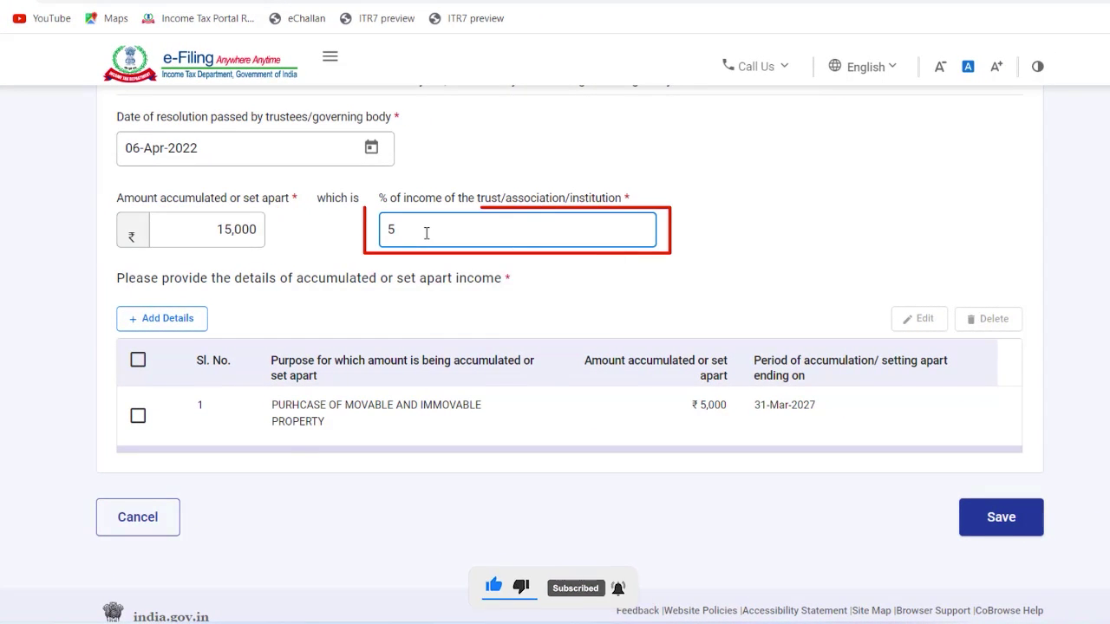
key("BackSpace")
type("15")
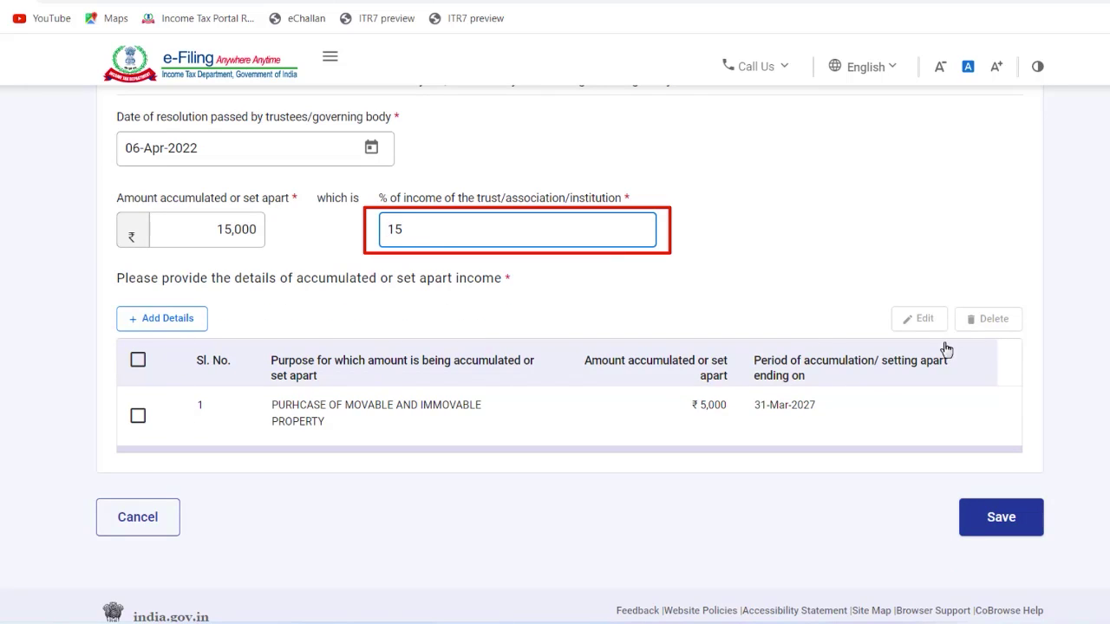
Step: Update the property-purchase row to ₹15,000 and save the row and the statement
left_click(137, 417)
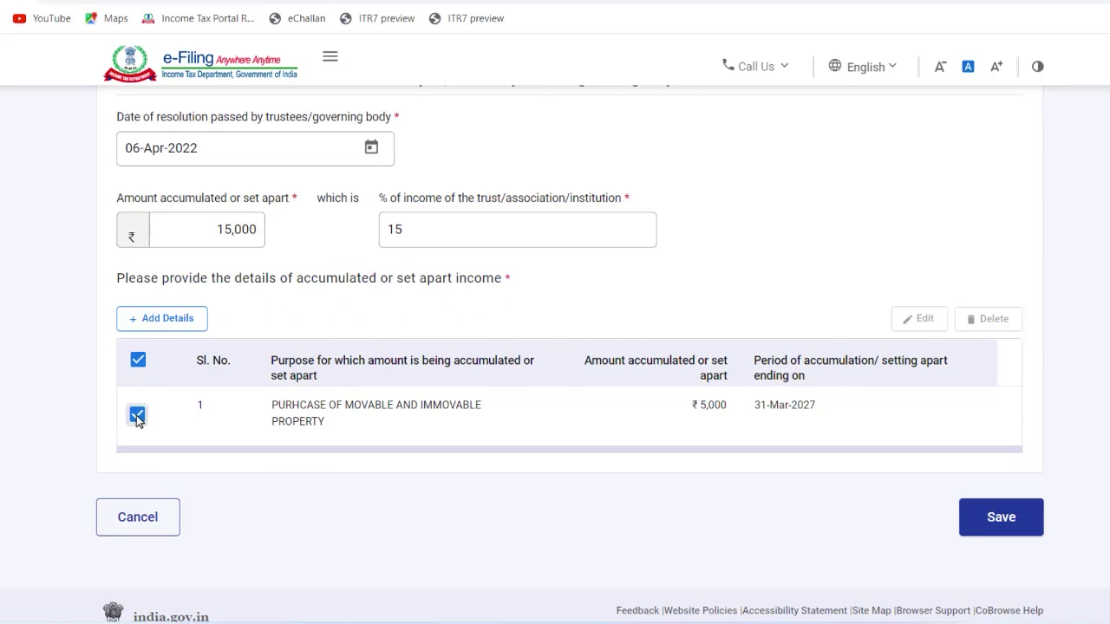
left_click(919, 319)
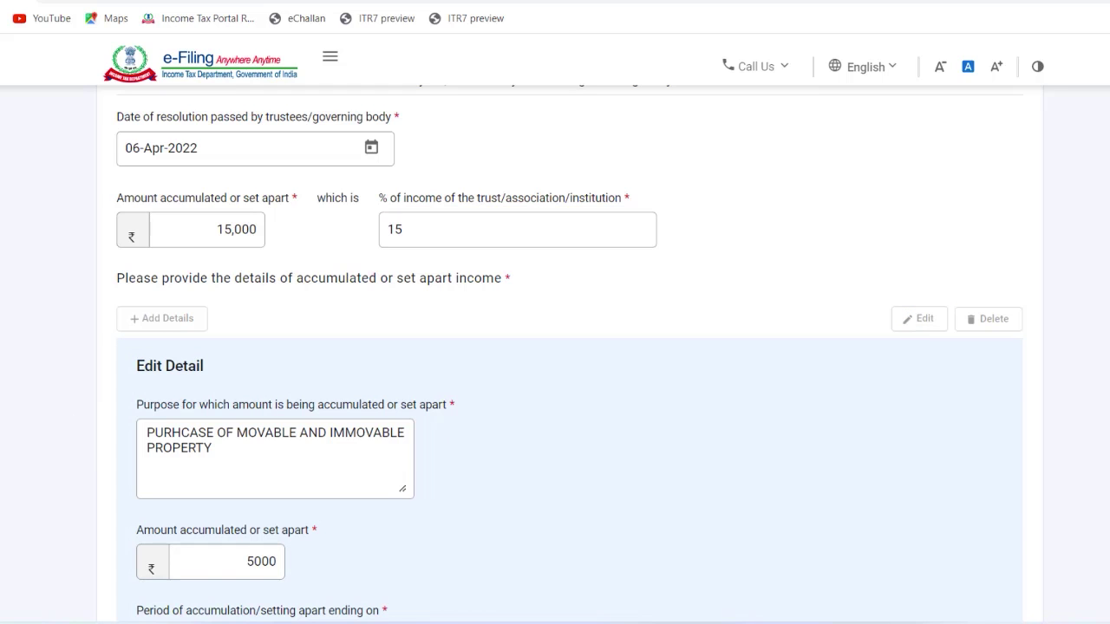
scroll(570, 353, "down", 3)
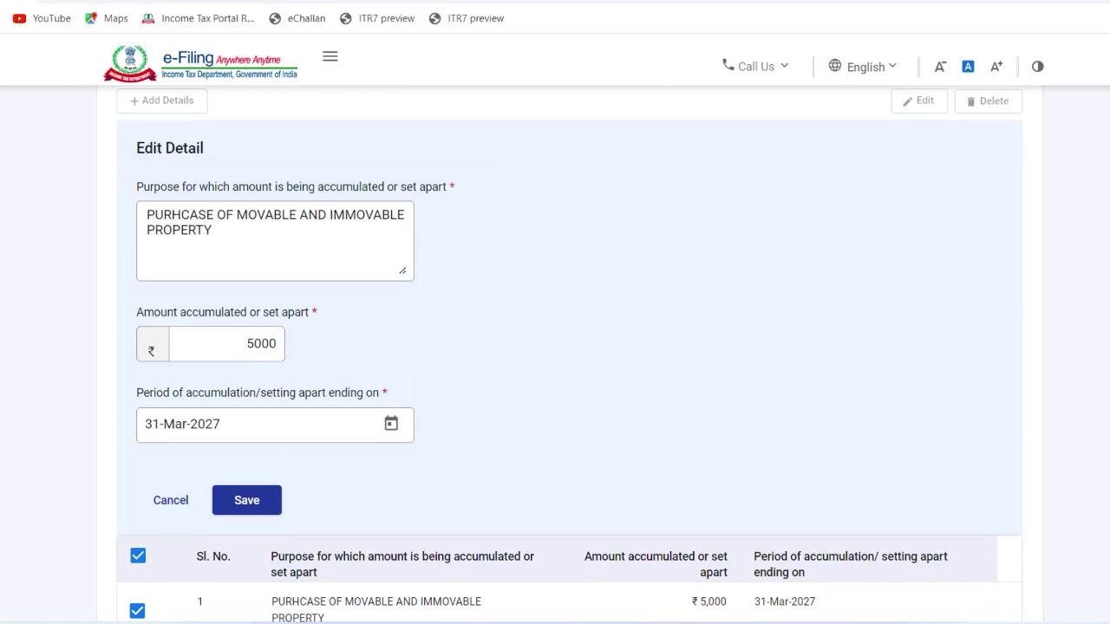
left_click(244, 344)
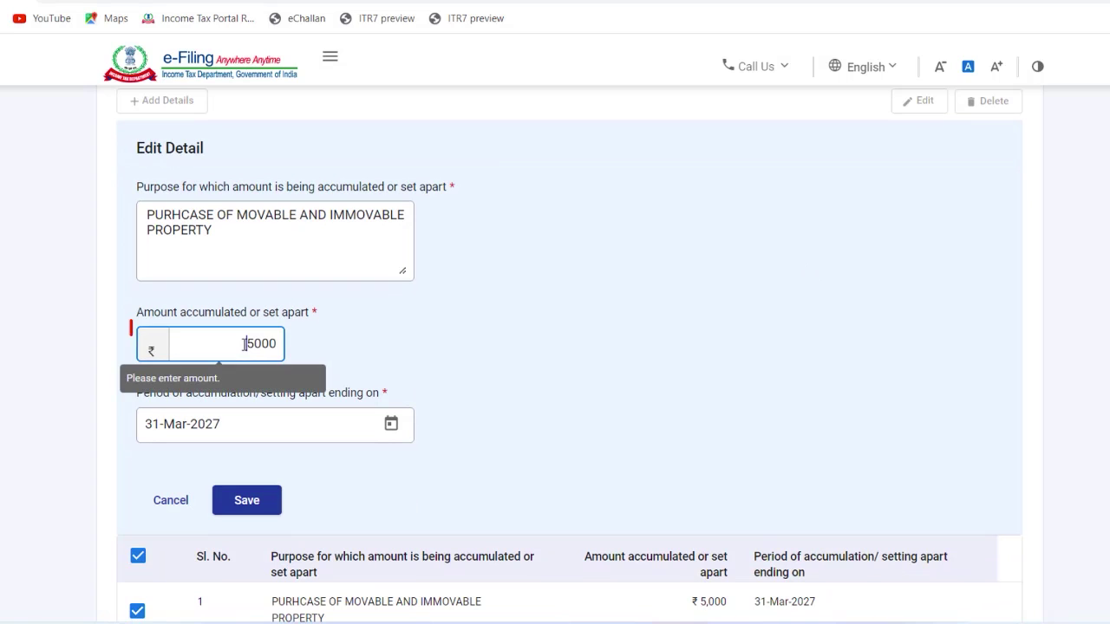
type("1")
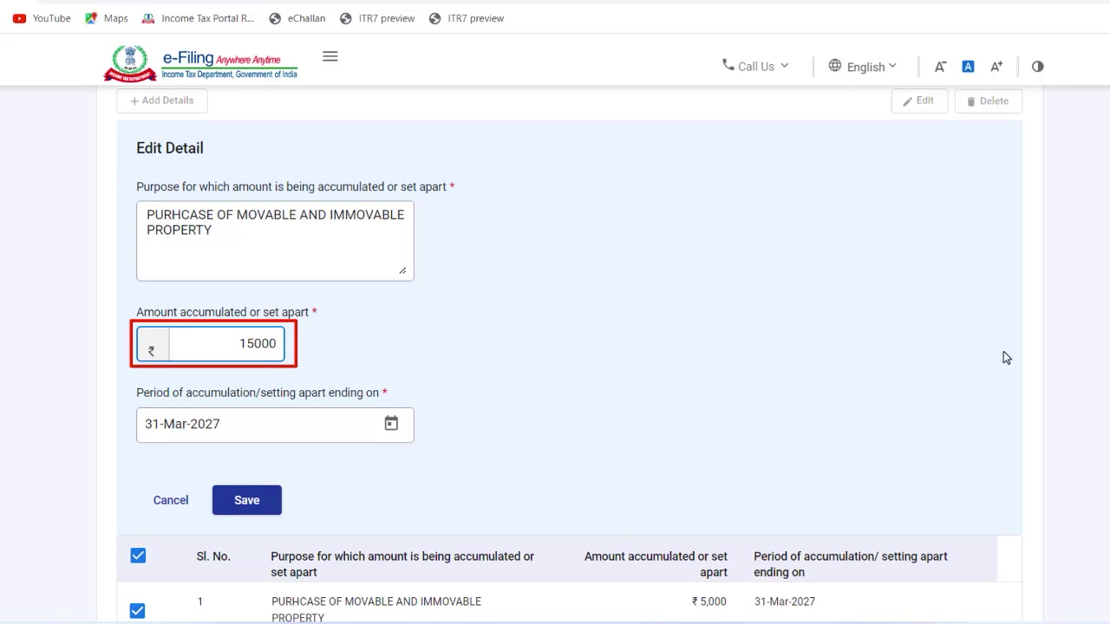
left_click(260, 507)
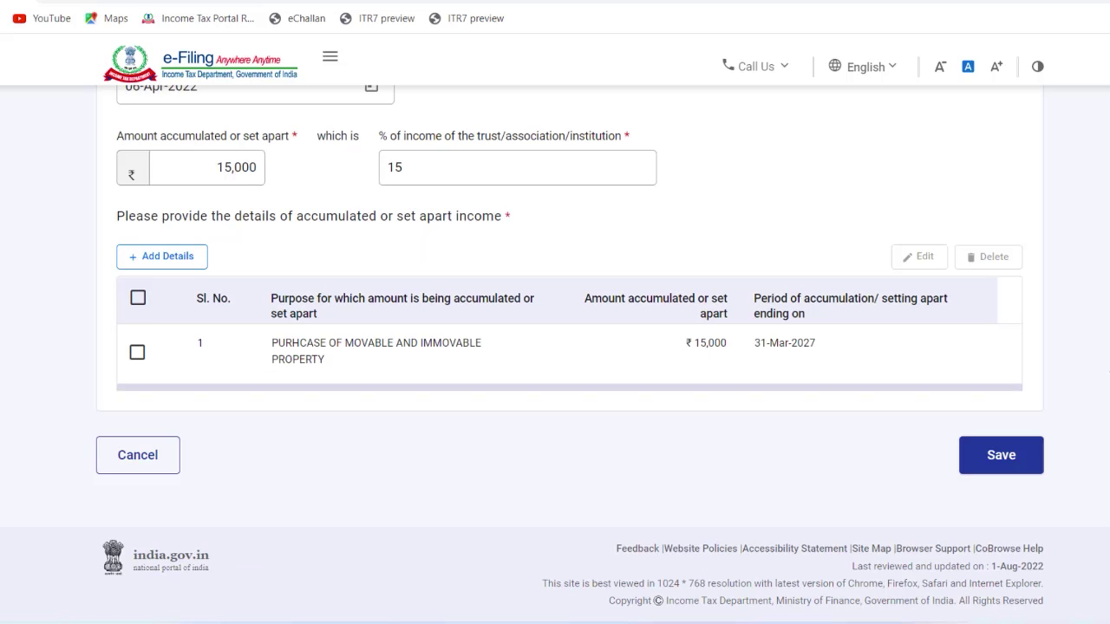
left_click(1019, 463)
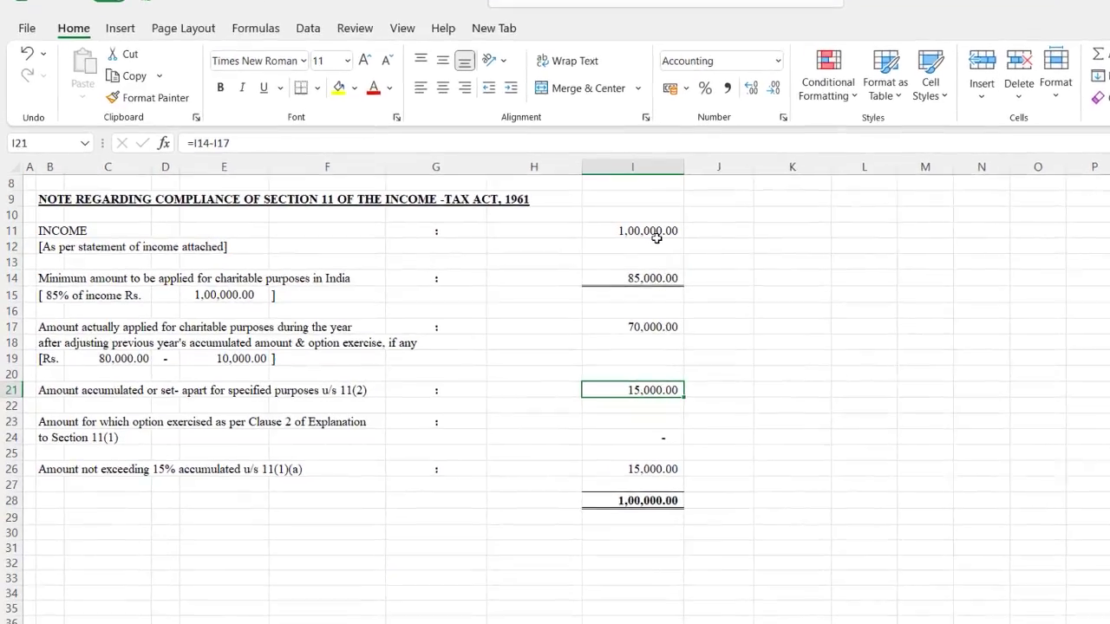
Step: Change the C19 amount in the Section 11 note to 50,000
left_click(656, 243)
key("Down")
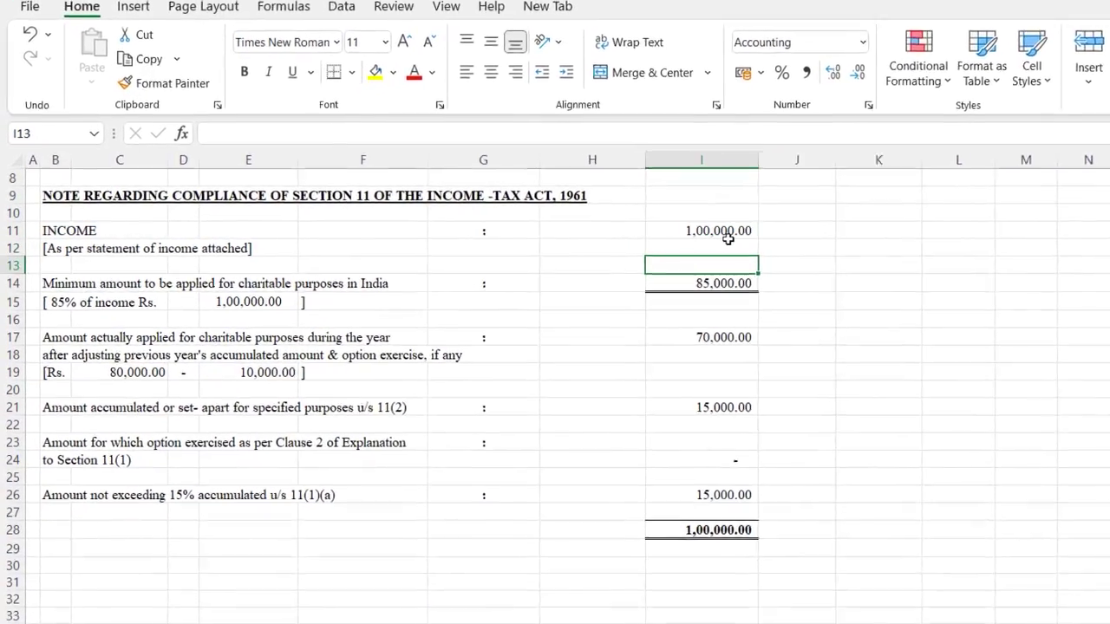
left_click(729, 238)
key("Down")
key("Down")
key("Down")
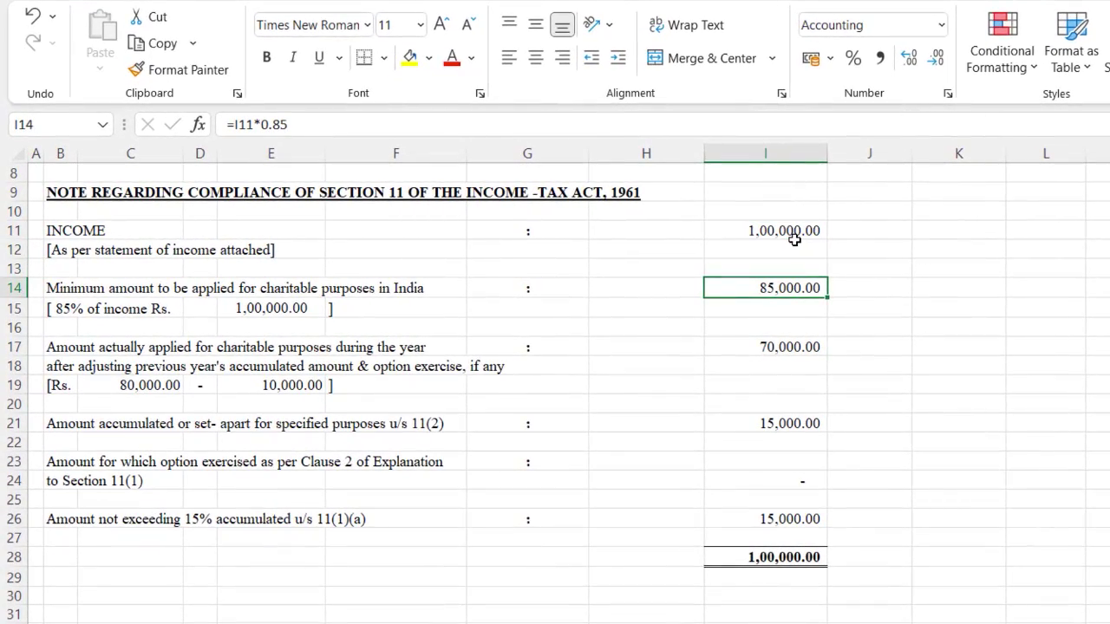
key("Down")
key("Down")
key("Down")
key("Down")
key("Left")
key("Left")
key("Left")
key("Left")
key("Left")
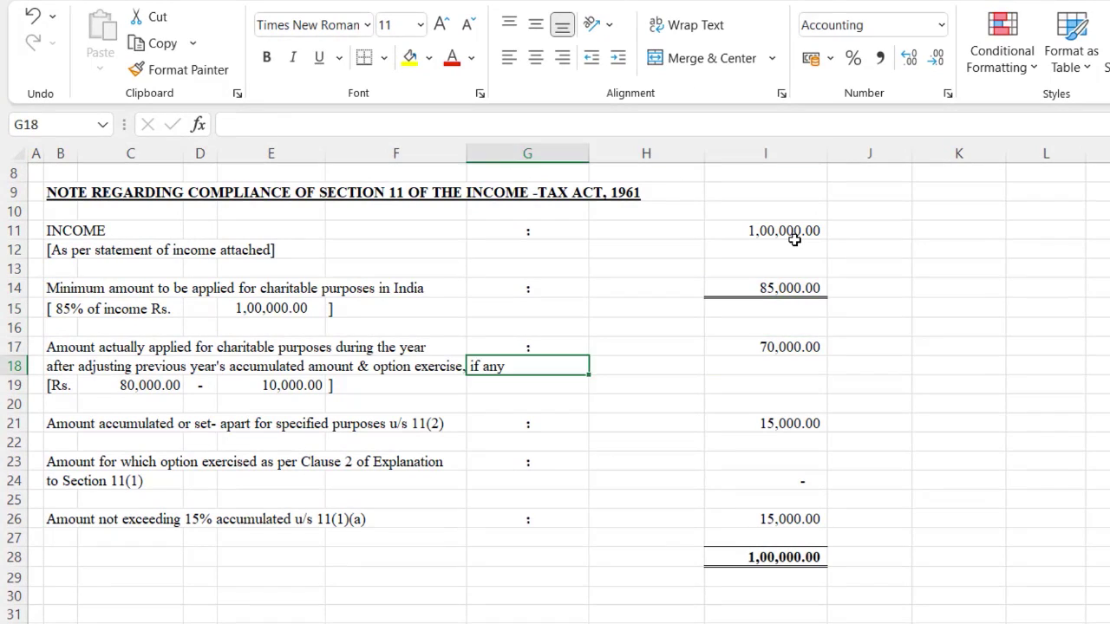
key("Down")
key("Left")
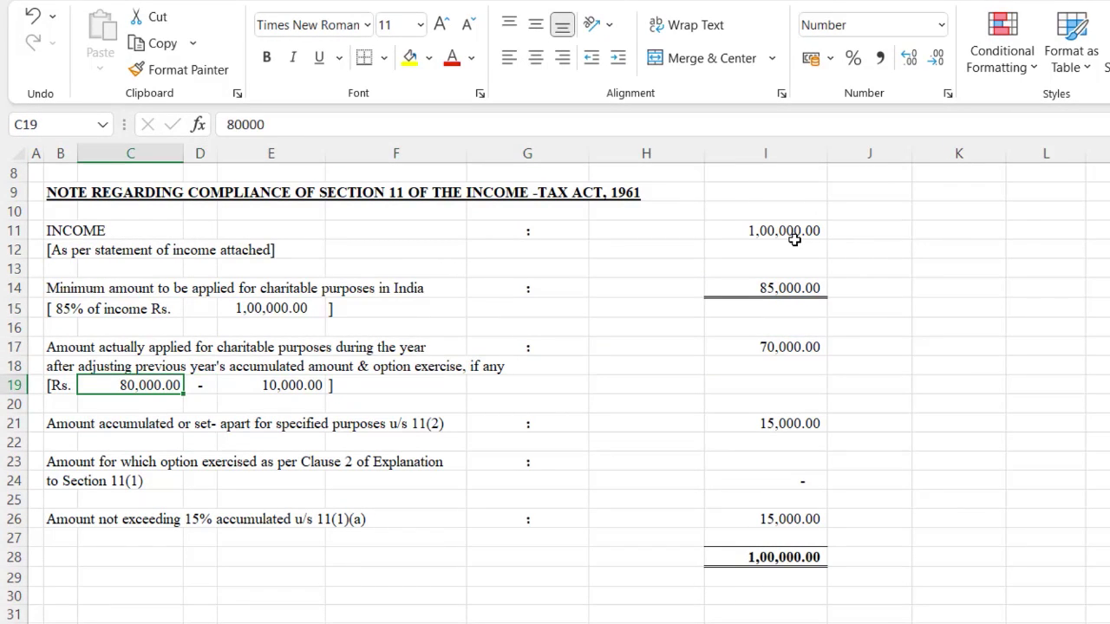
type("50000")
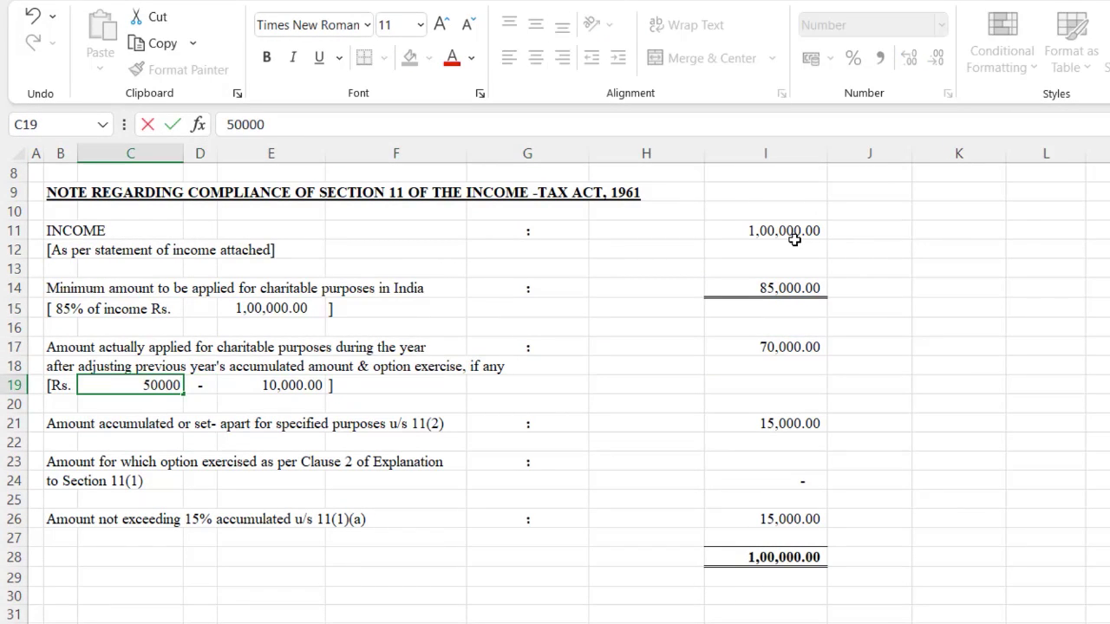
key("Return")
key("Up")
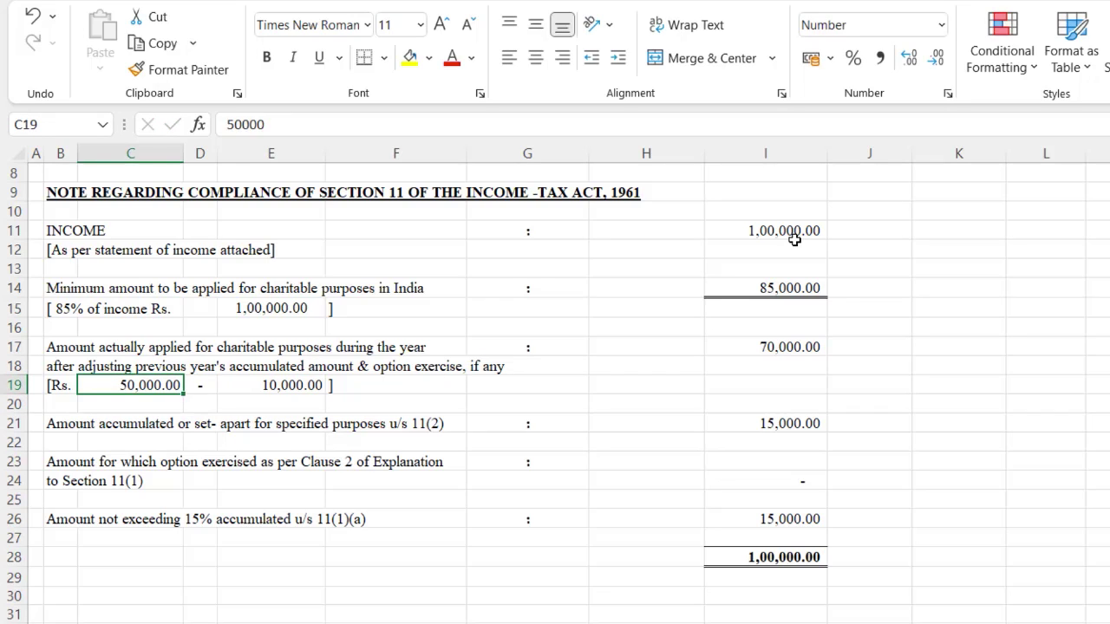
Step: Set the E19 deduction to 25,000 and the applied amount in I17 to 25,000
key("Right")
key("Right")
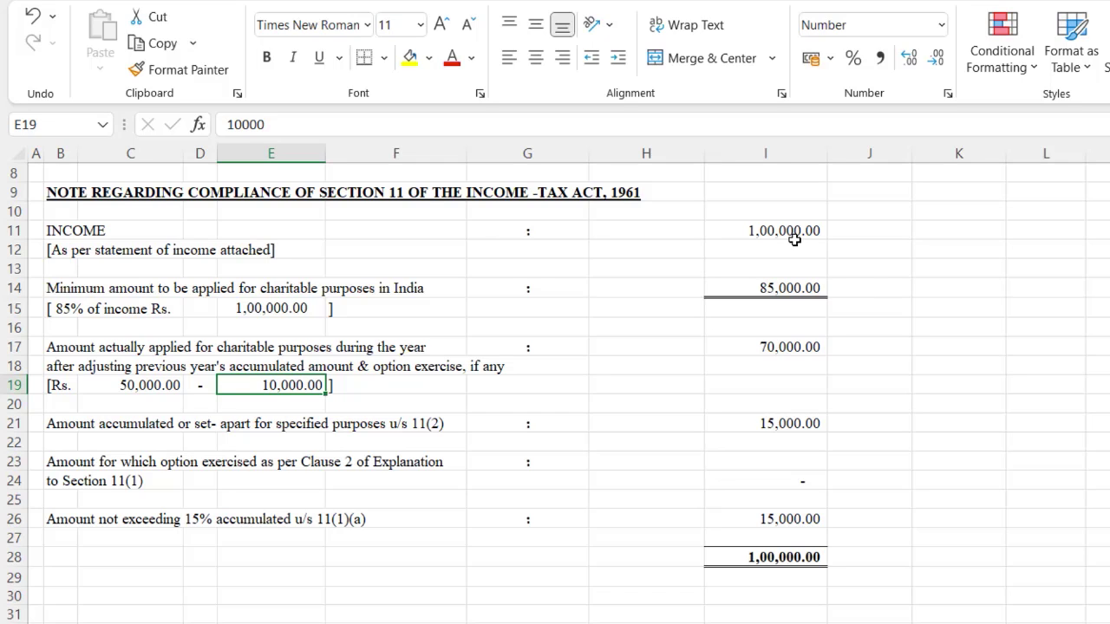
type("25000")
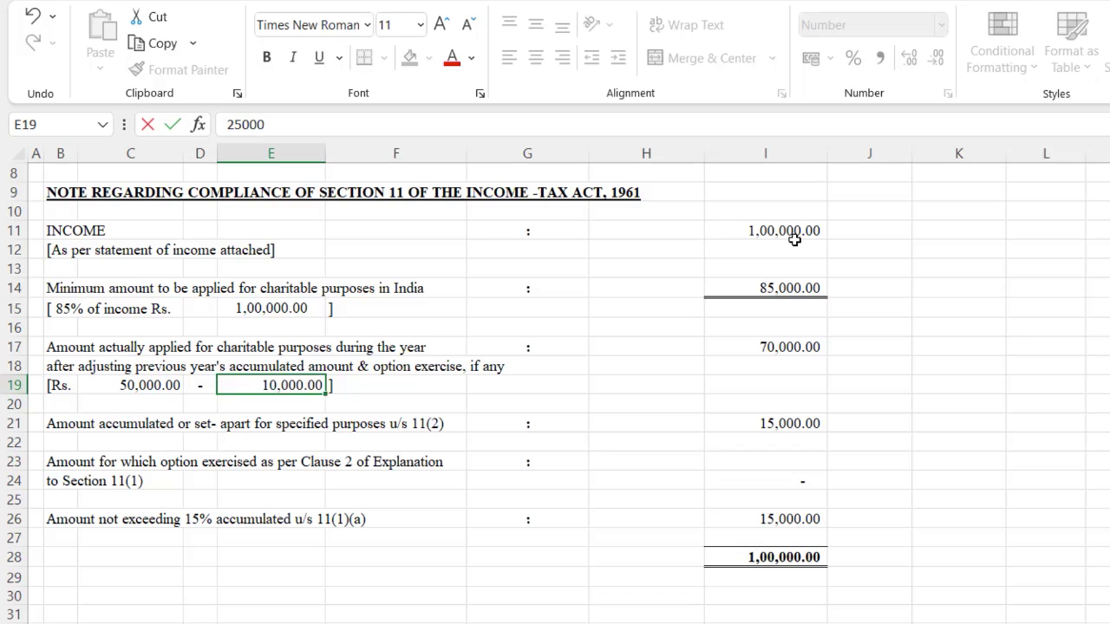
key("ctrl+Return")
key("Right")
key("Right")
key("Right")
key("Right")
key("Up")
key("Up")
key("Down")
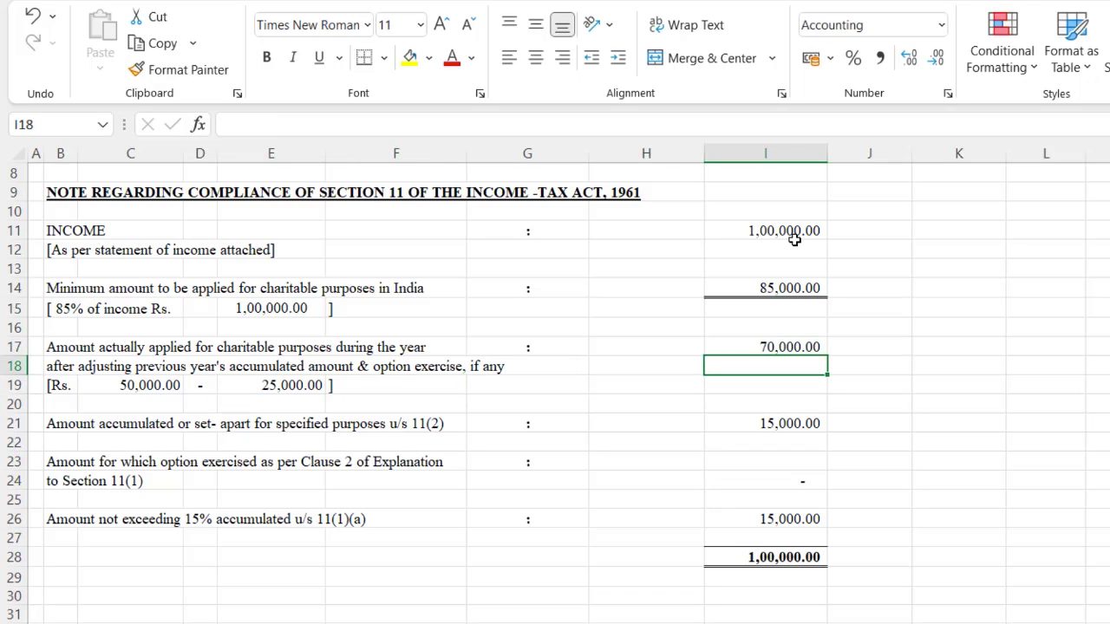
key("Down")
key("Up")
key("Up")
type("25000")
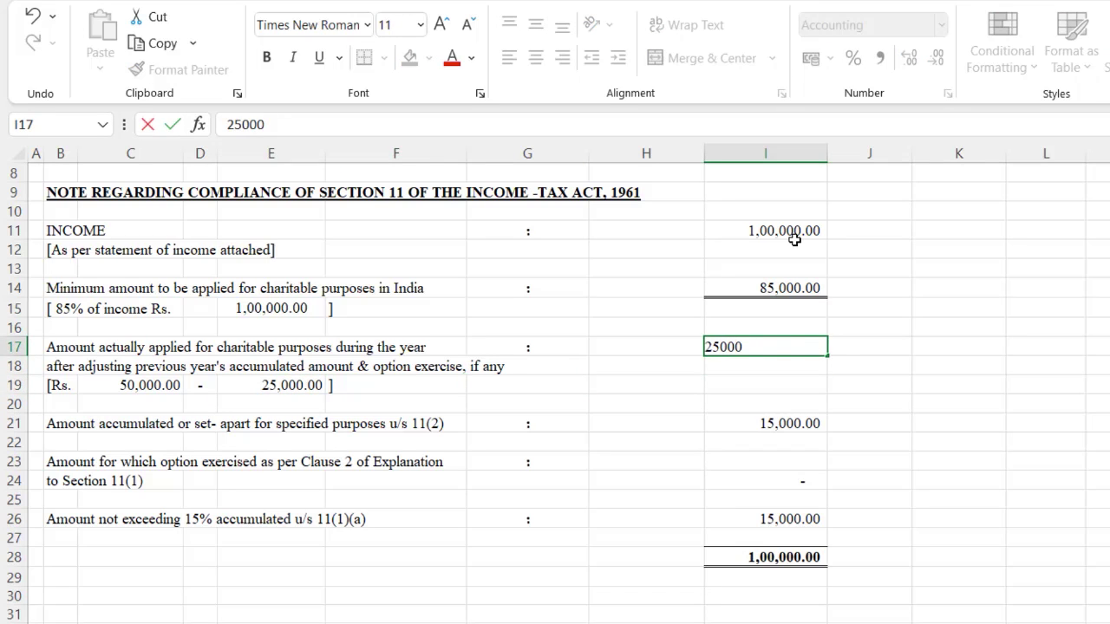
key("Return")
Step: Recheck E19 and confirm I21 now computes 60,000 accumulated u/s 11(2)
key("Down")
key("Down")
key("Down")
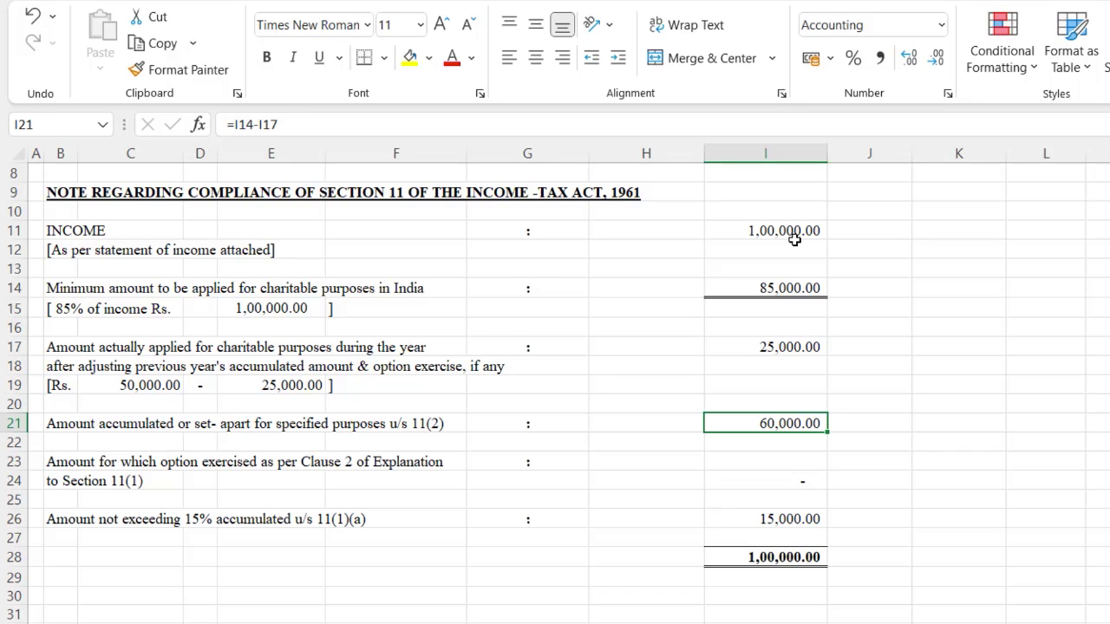
key("Left")
key("Left")
key("Left")
key("Left")
key("Up")
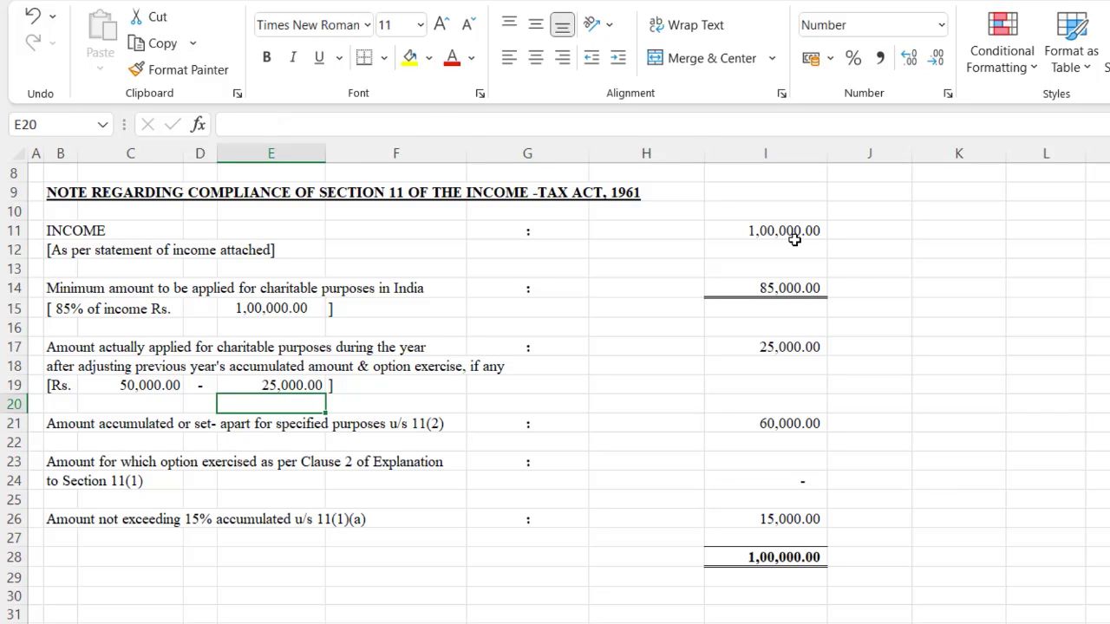
key("Up")
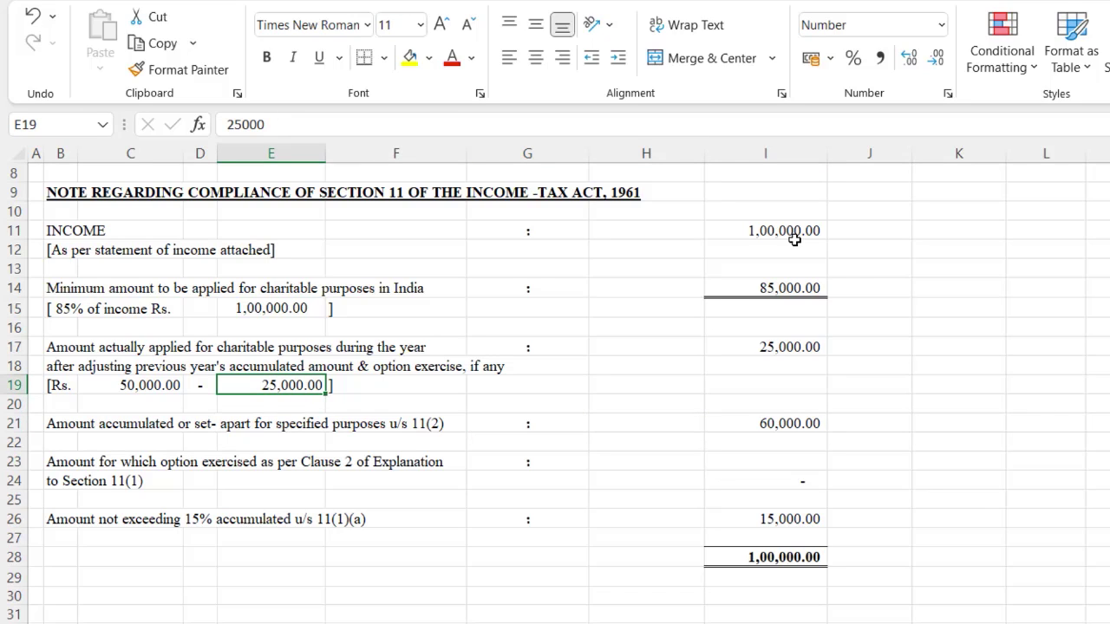
key("Up")
key("Down")
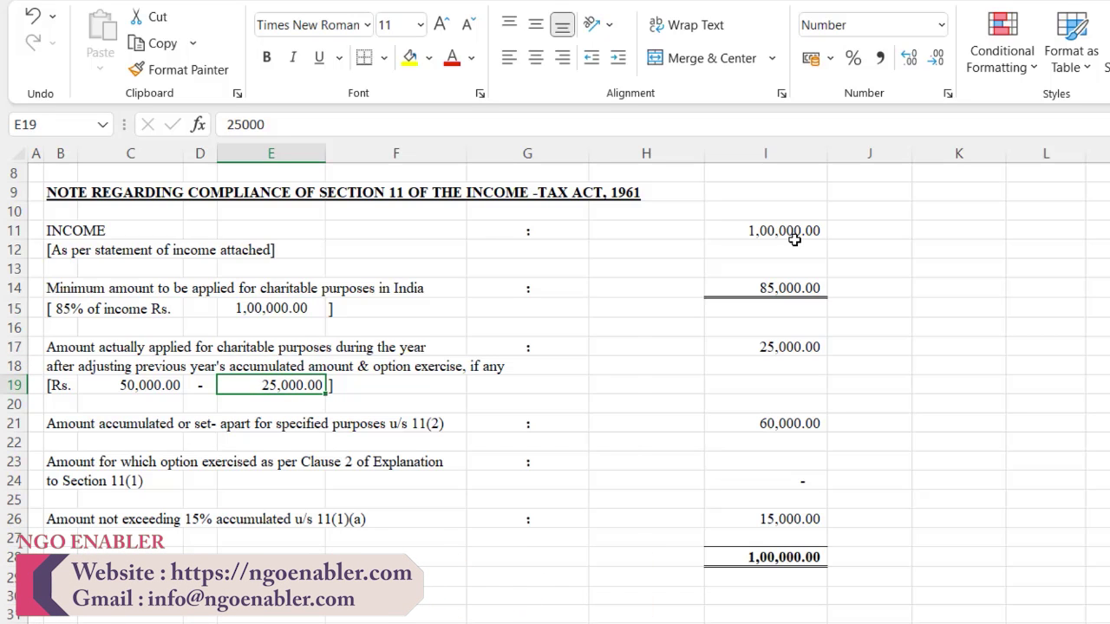
key("Down")
key("Down")
key("Down")
key("Right")
key("Right")
key("Right")
key("Right")
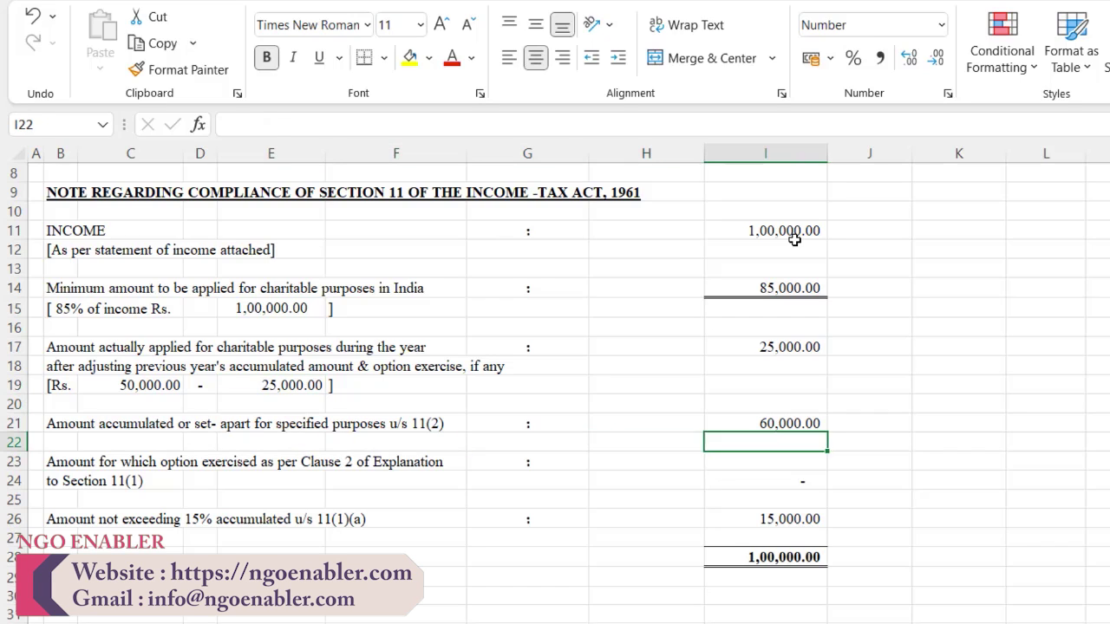
key("Up")
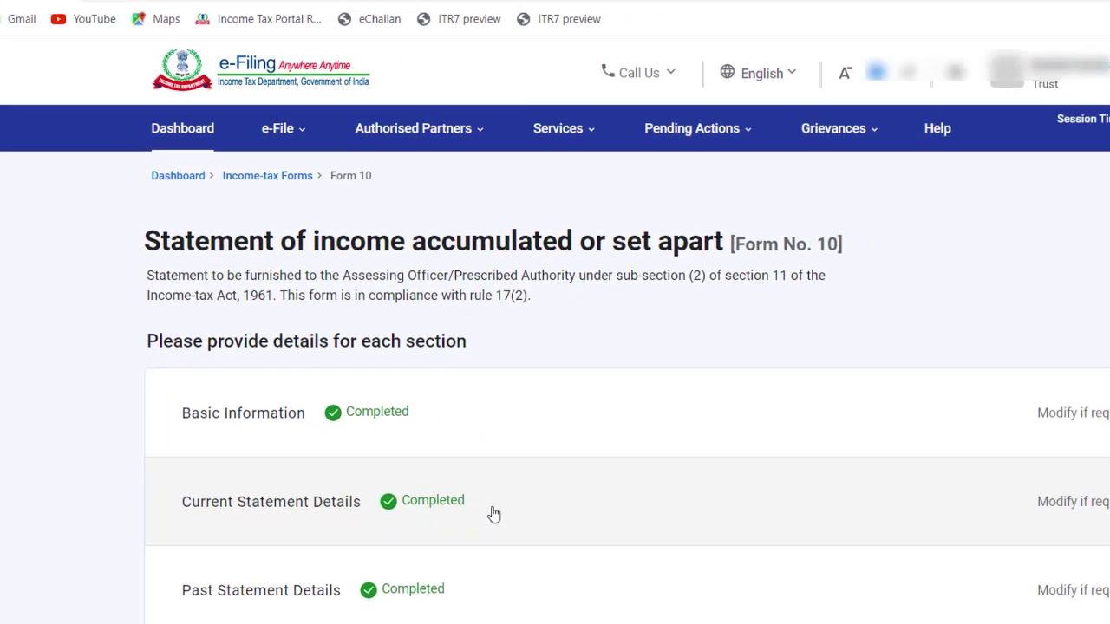
Step: On Form 10, change the accumulated amount to 60,000 and the % of income to 60
left_click(491, 512)
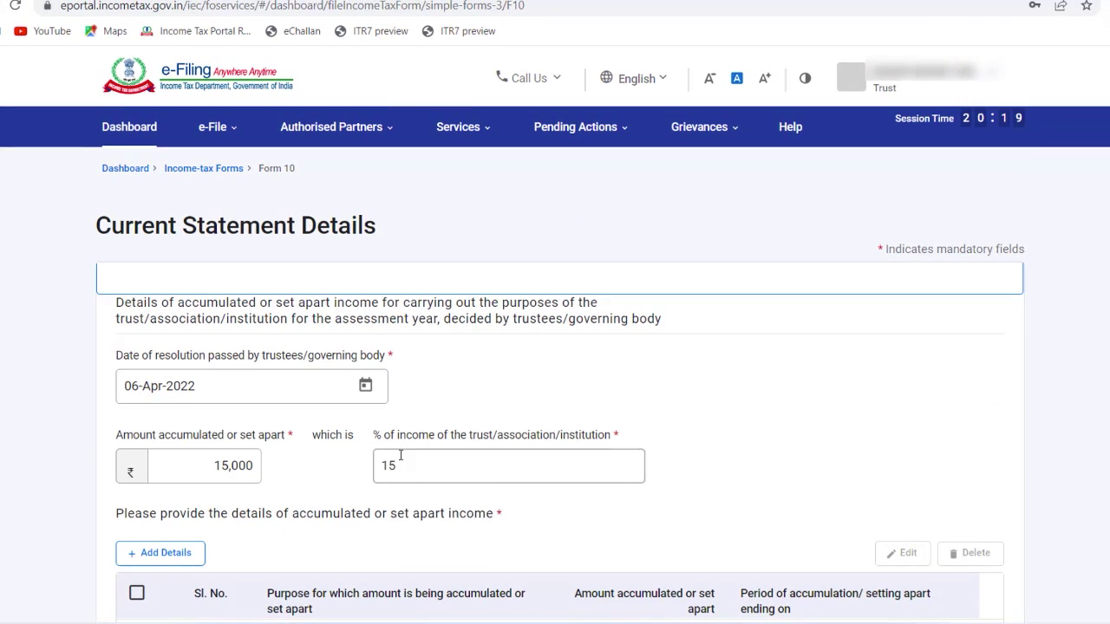
left_click(224, 469)
key("BackSpace")
key("BackSpace")
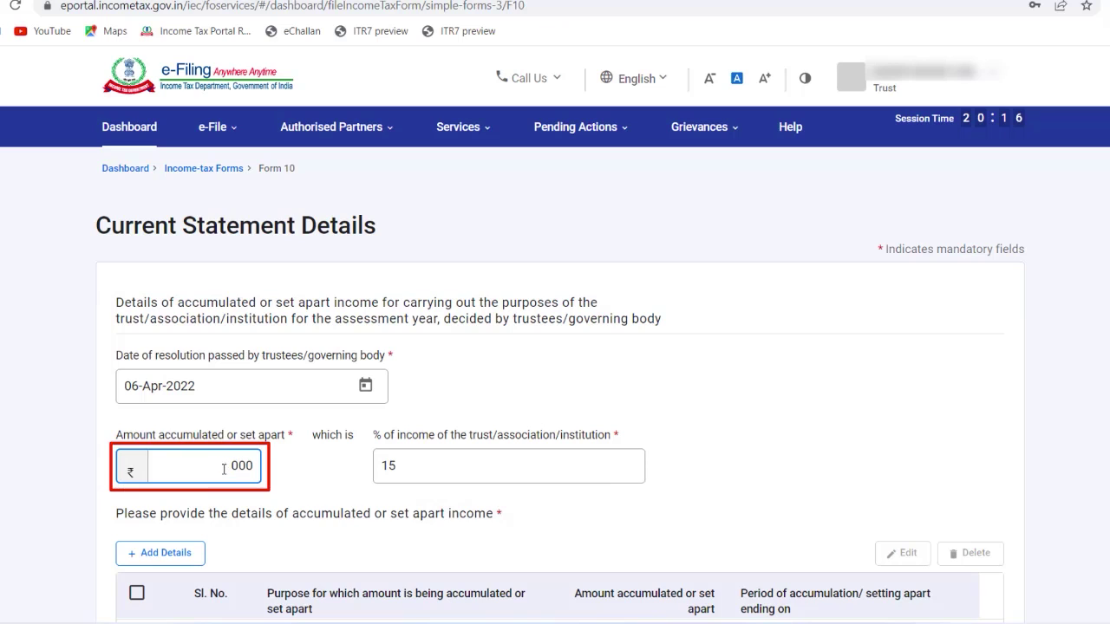
type("60")
left_click(417, 468)
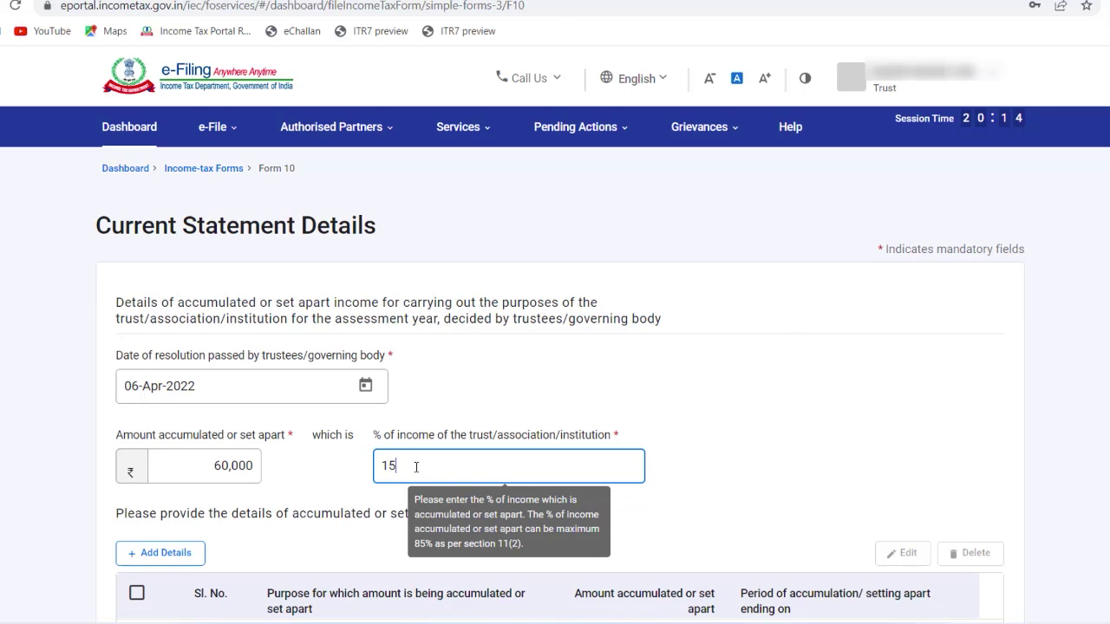
key("BackSpace")
key("BackSpace")
type("60")
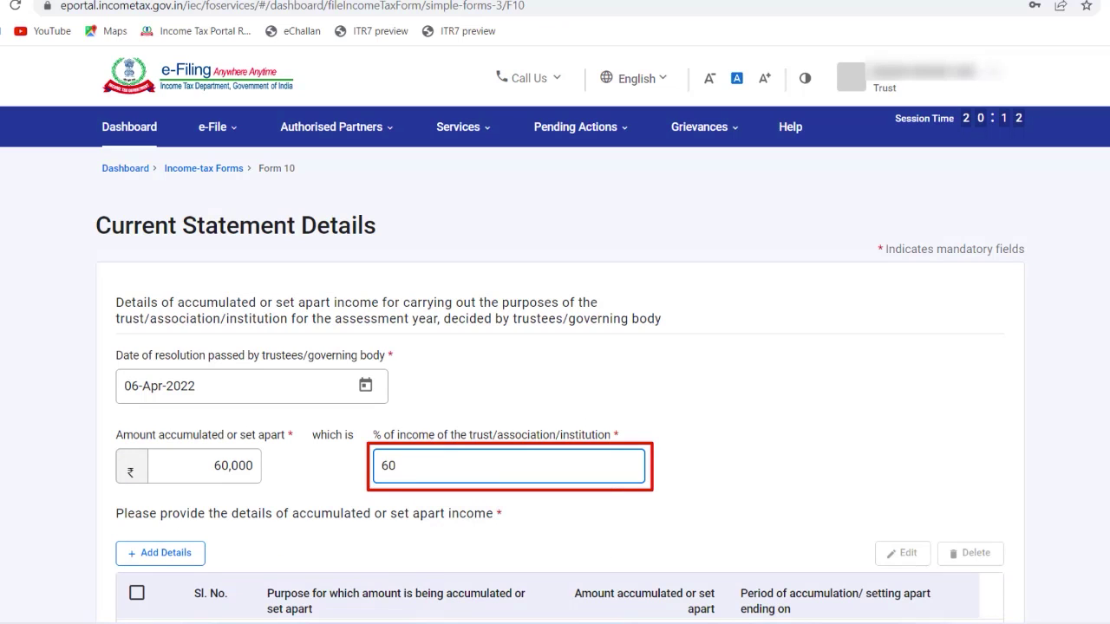
Step: Update the property-purchase row to ₹60,000 and save the row and the statement
scroll(377, 531, "down", 3)
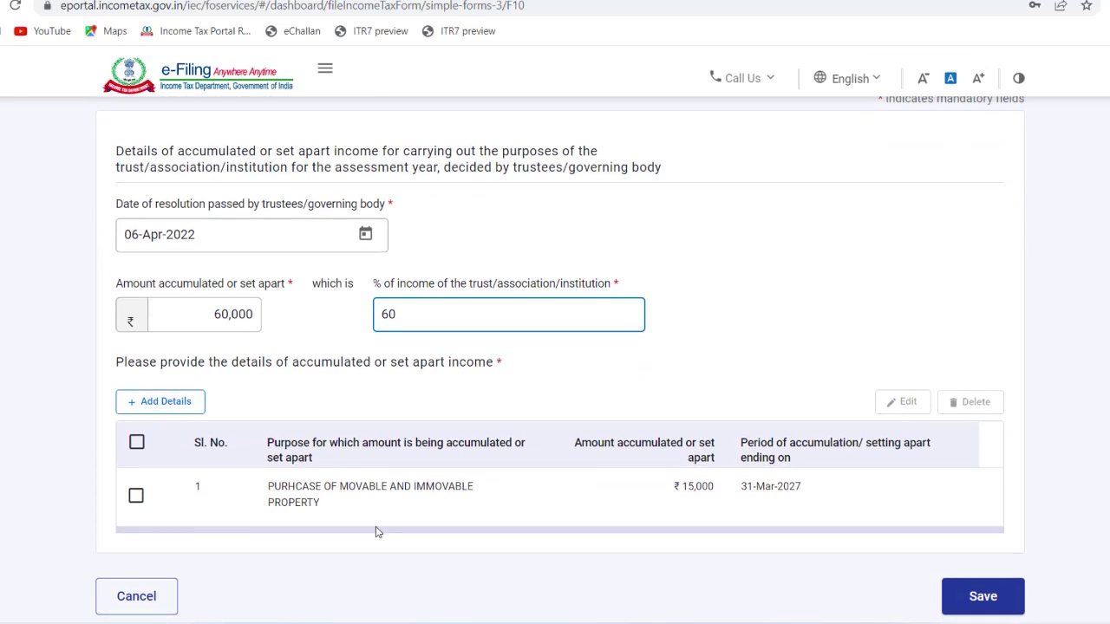
left_click(136, 495)
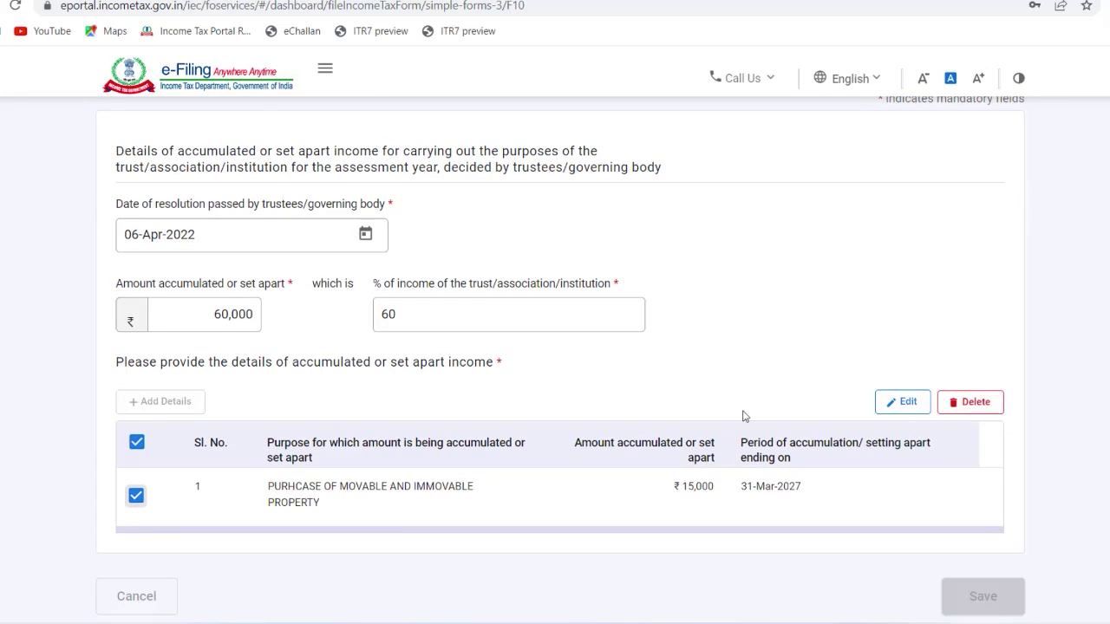
left_click(878, 410)
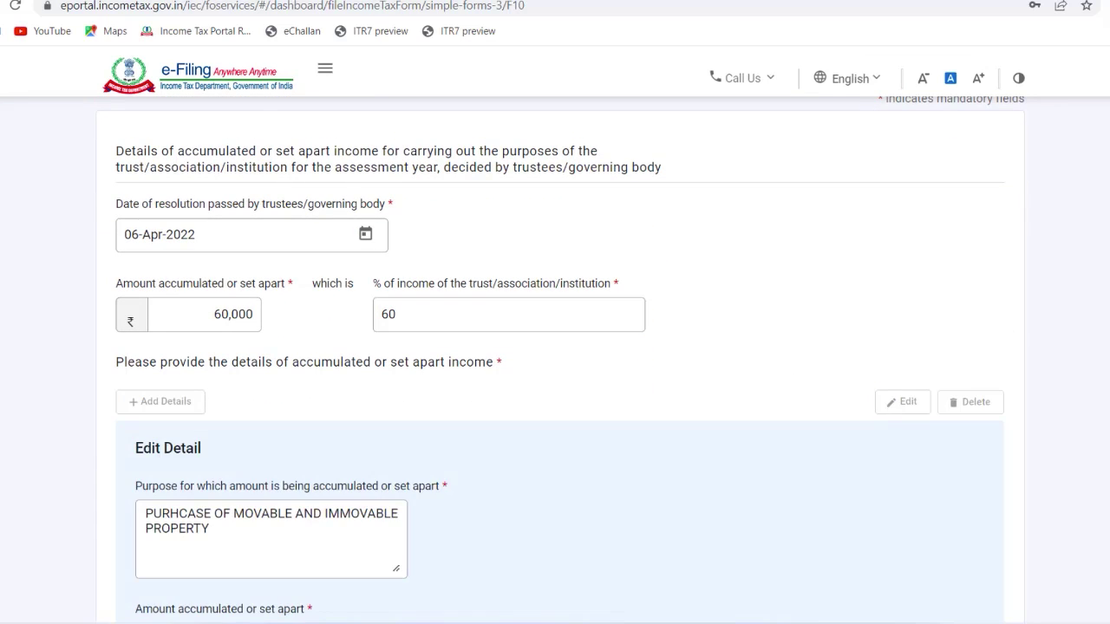
scroll(312, 402, "down", 2)
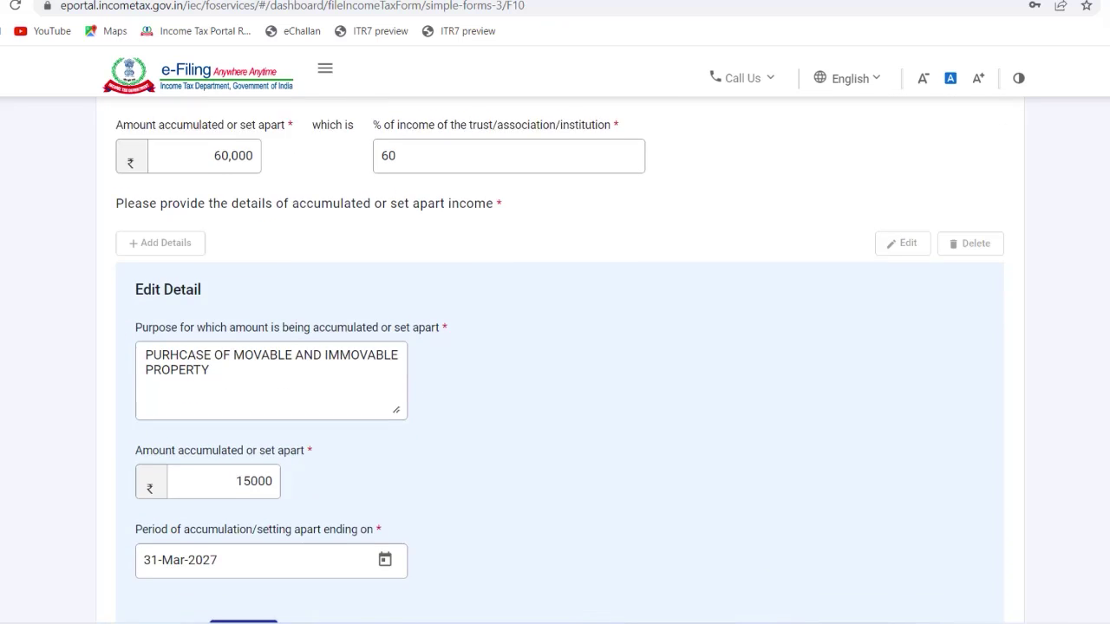
left_click(254, 446)
key("BackSpace")
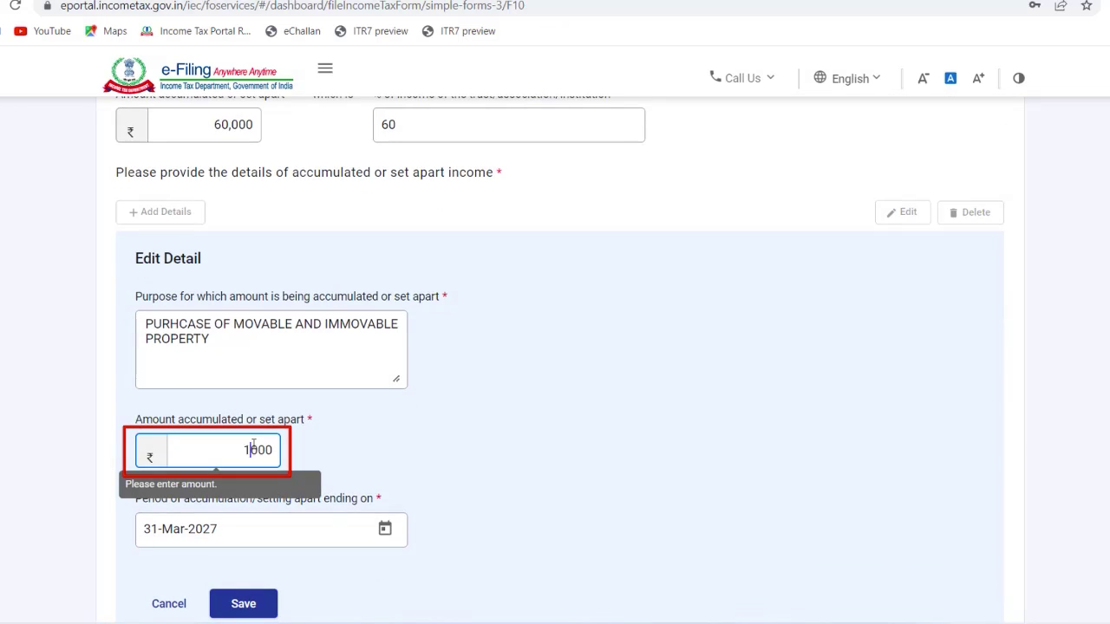
type("60")
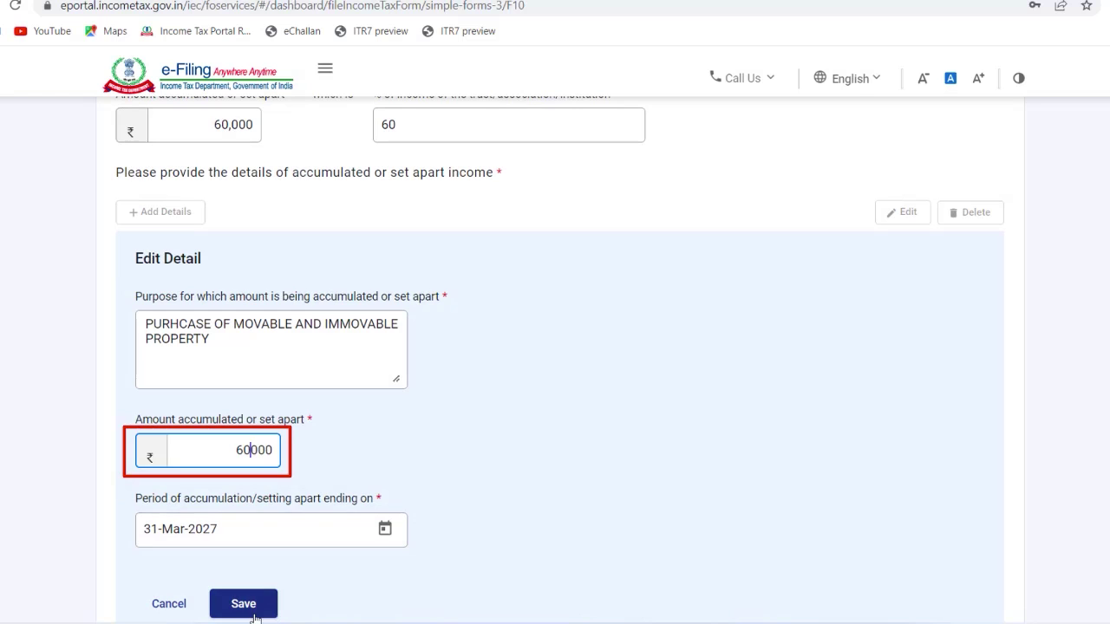
left_click(247, 598)
left_click(954, 461)
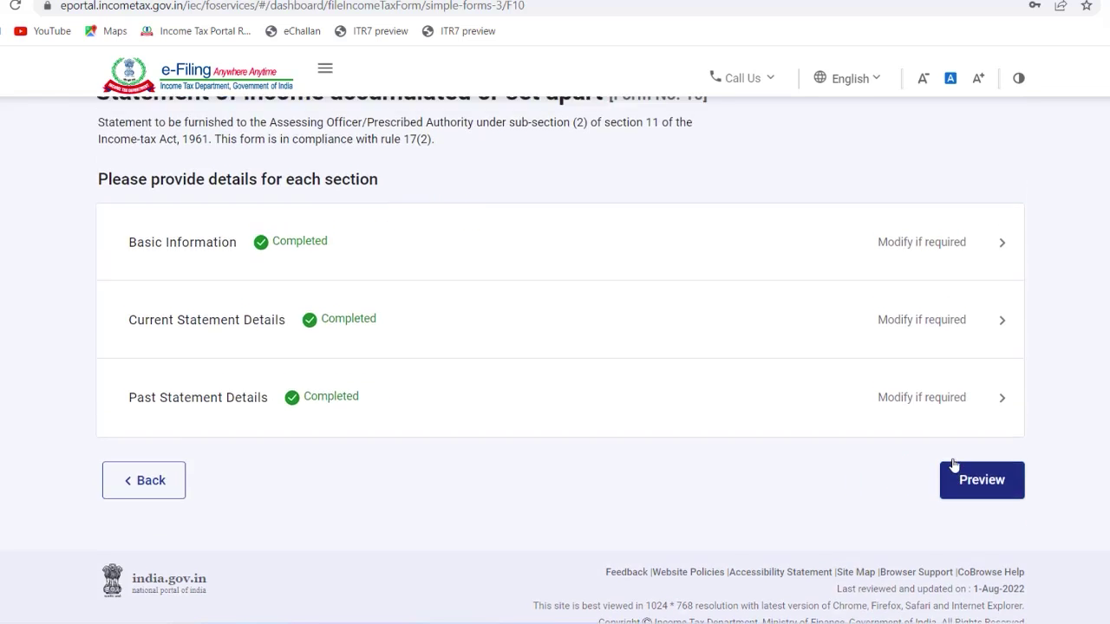
Step: Select the 2021-22 row under Past Statement Details and open it for editing
left_click(617, 554)
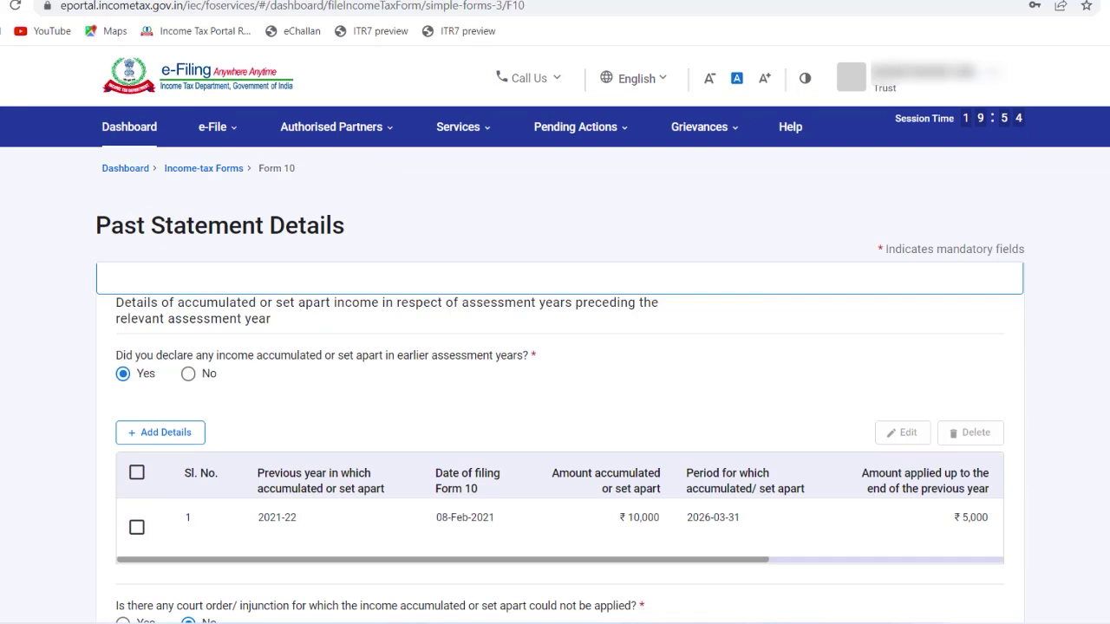
scroll(347, 239, "down", 1)
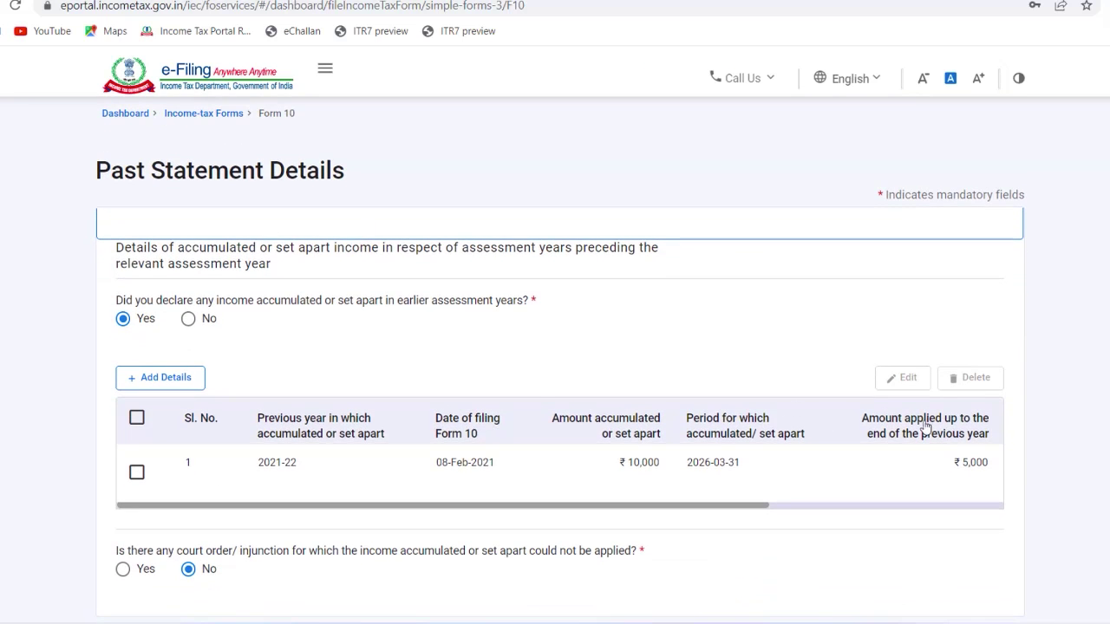
left_click(137, 472)
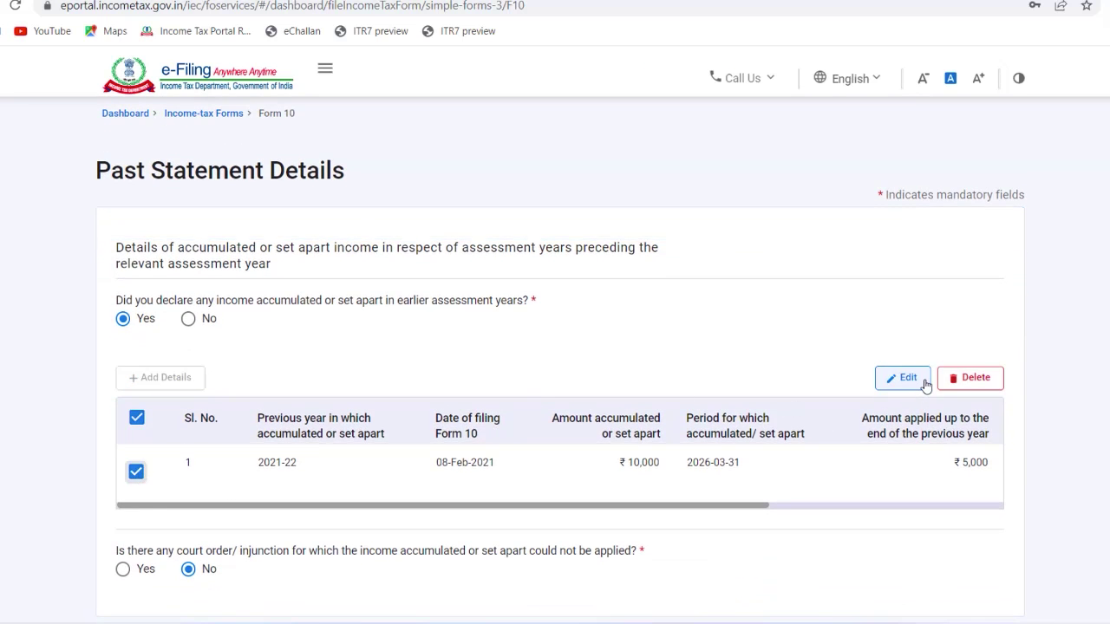
left_click(898, 378)
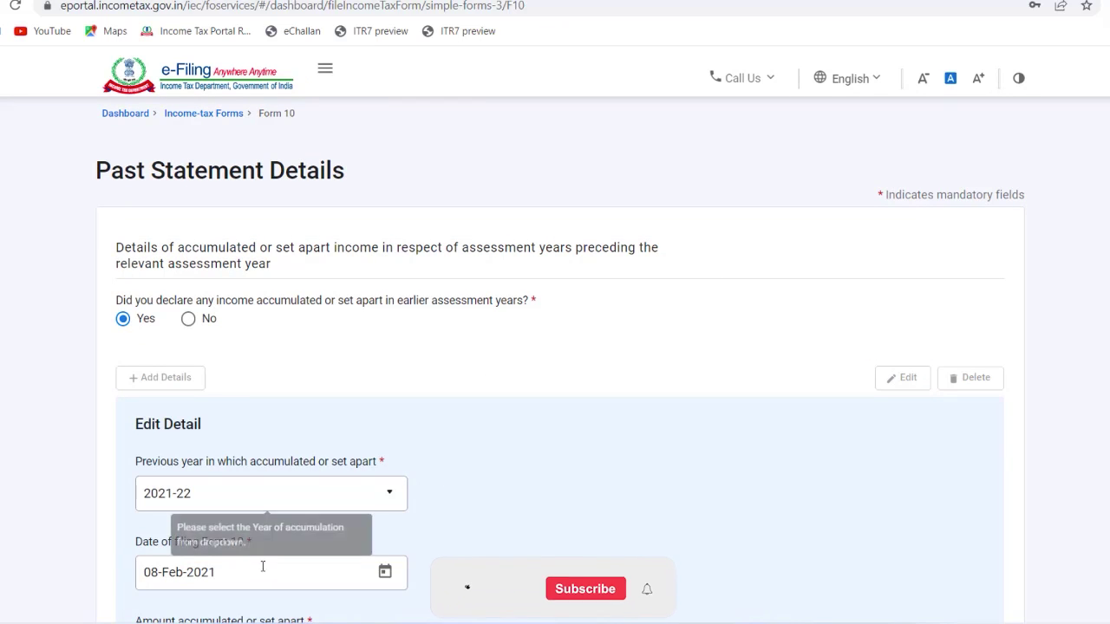
scroll(349, 396, "down", 2)
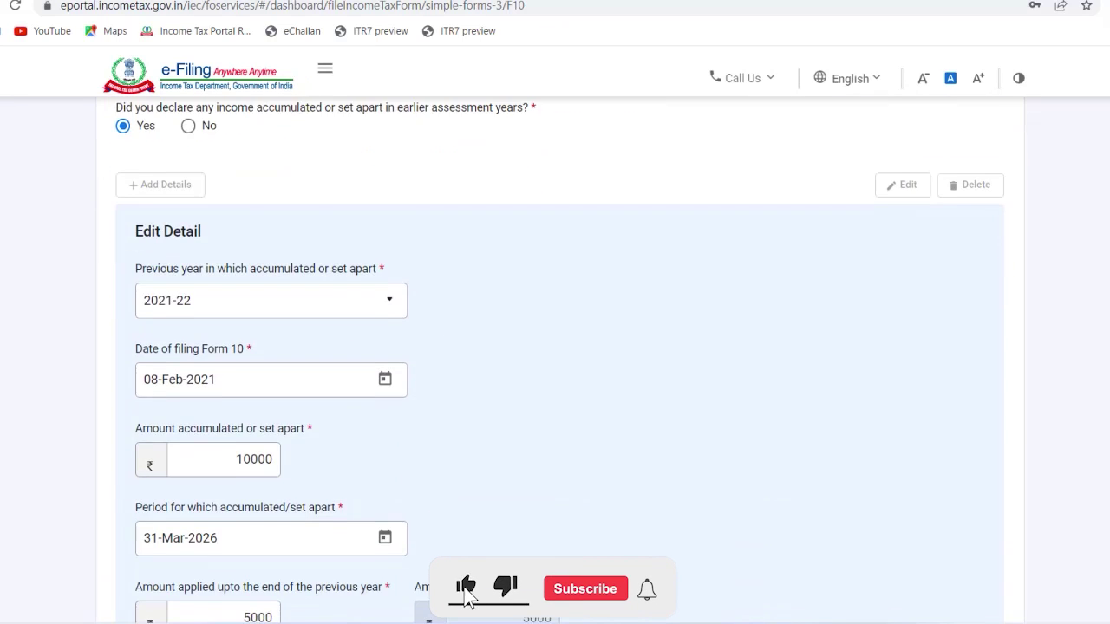
Step: Change the 2021-22 Amount accumulated from 10000 to 25000
left_click(253, 457)
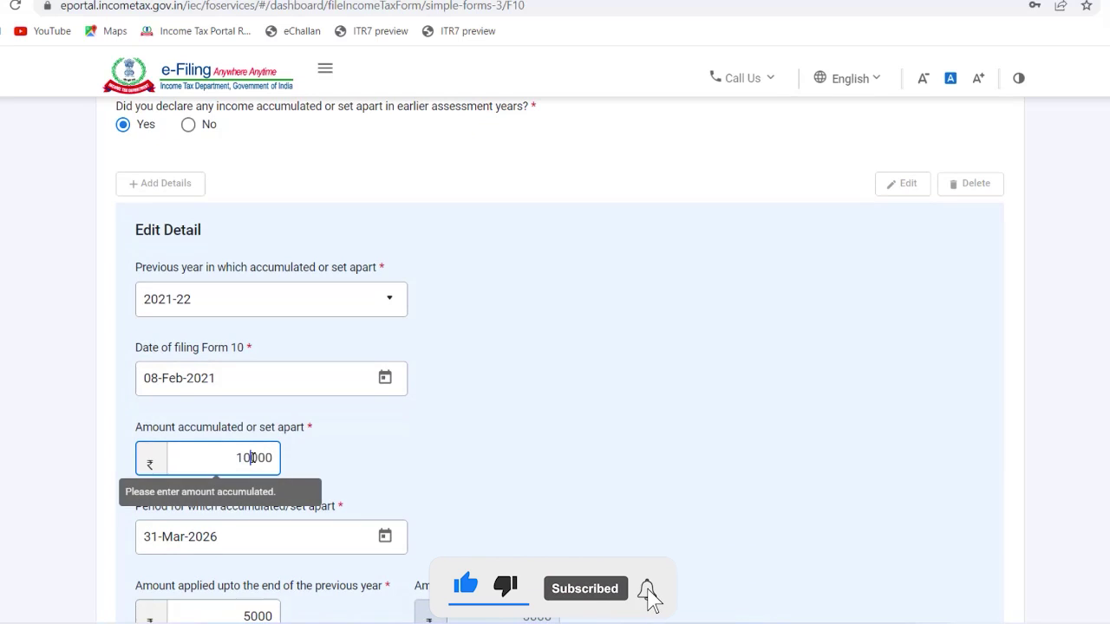
key("BackSpace")
key("BackSpace")
type("25")
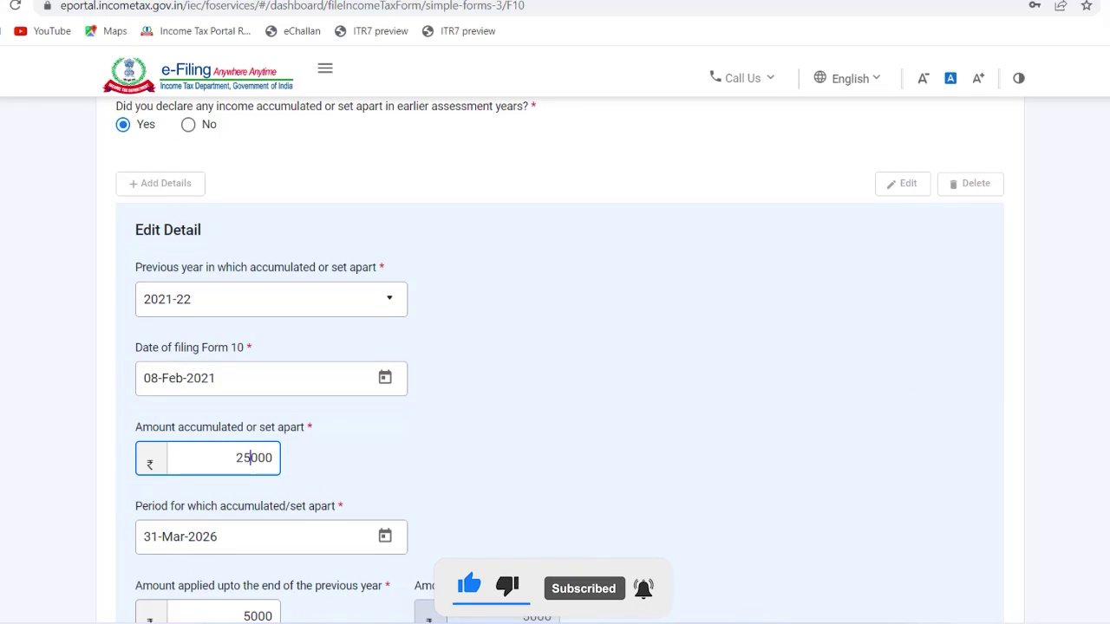
scroll(476, 436, "down", 2)
Step: Set Amount applied to 25,000 so the amount remaining is 0, and save the row
left_click(246, 443)
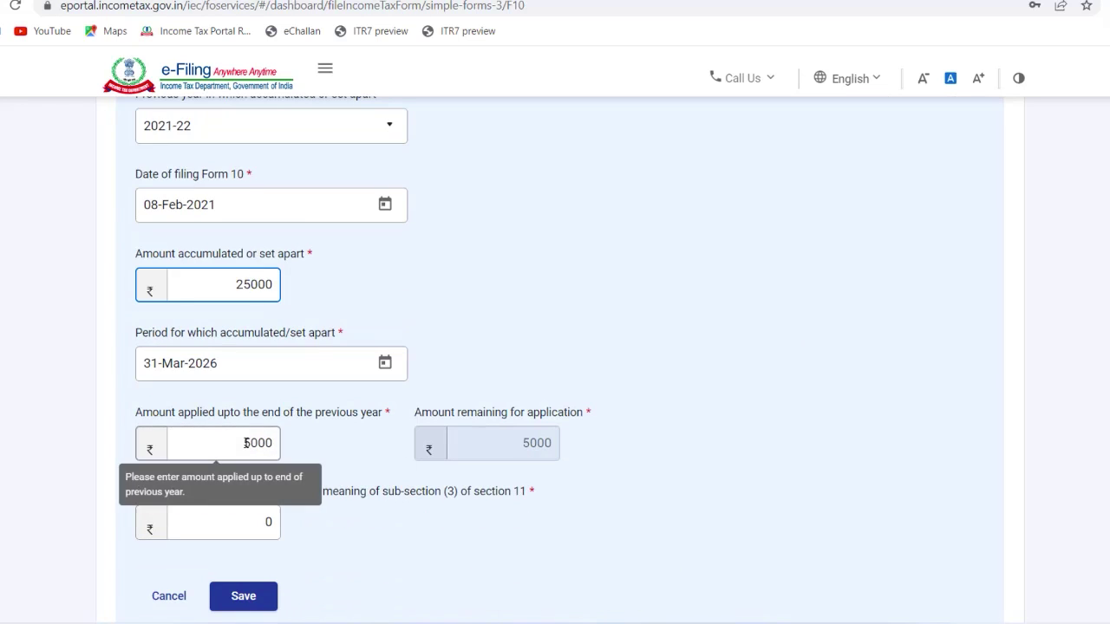
left_click(246, 443)
type("2")
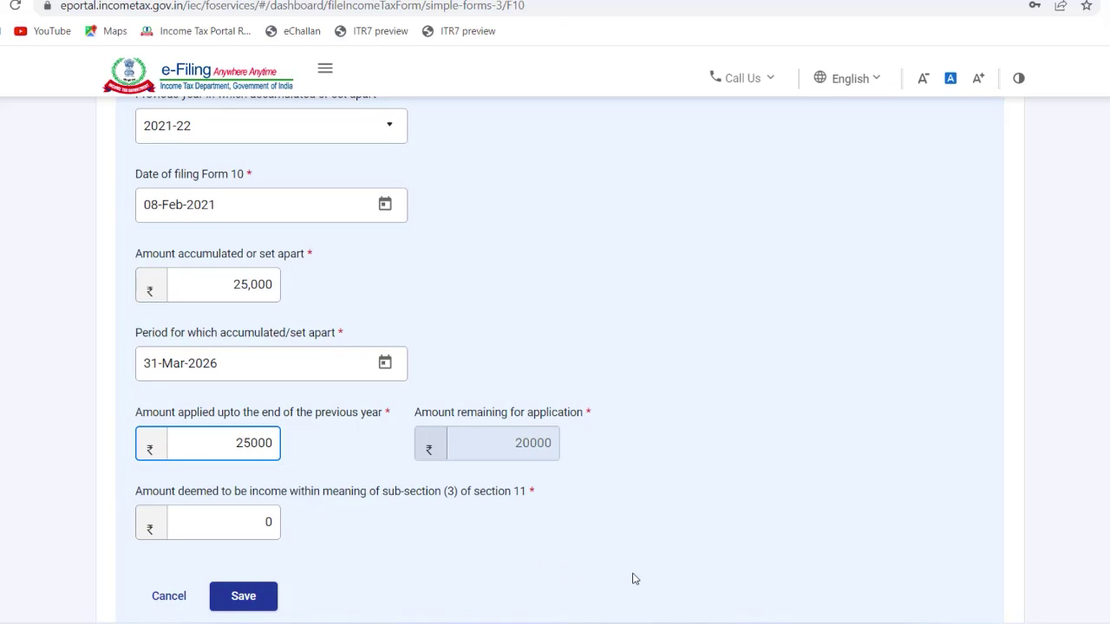
left_click(230, 495)
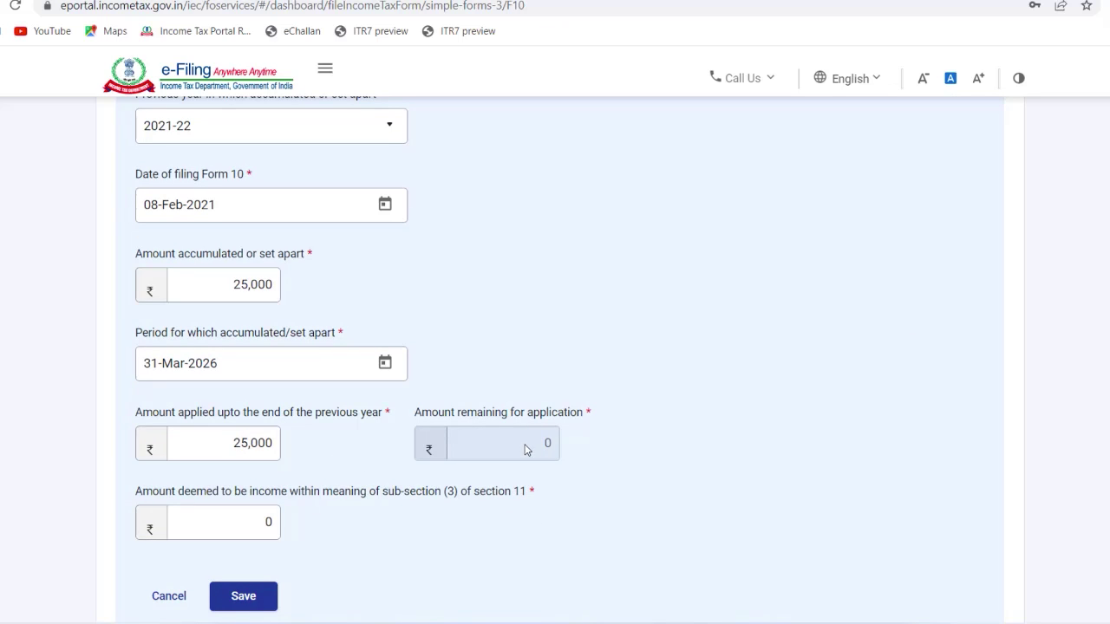
left_click(239, 444)
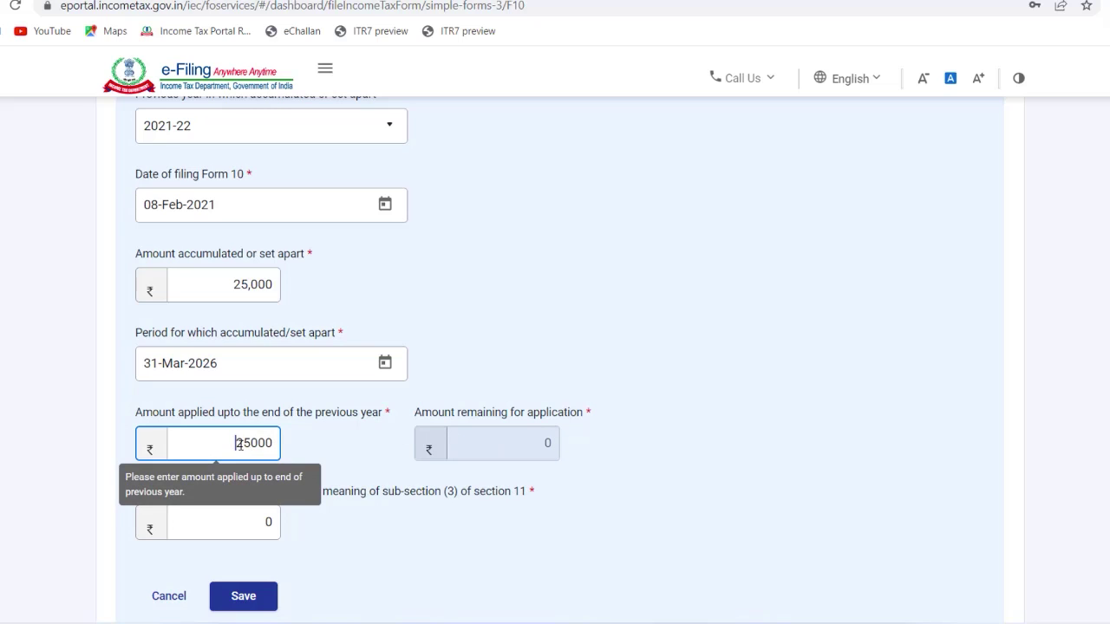
left_click(250, 520)
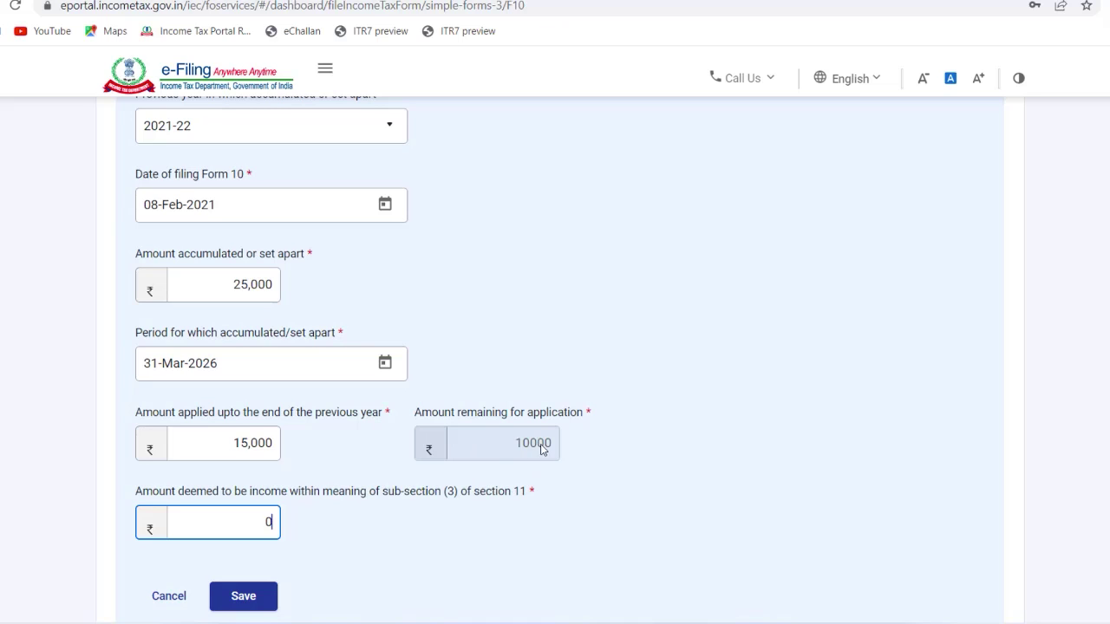
left_click(243, 443)
key("BackSpace")
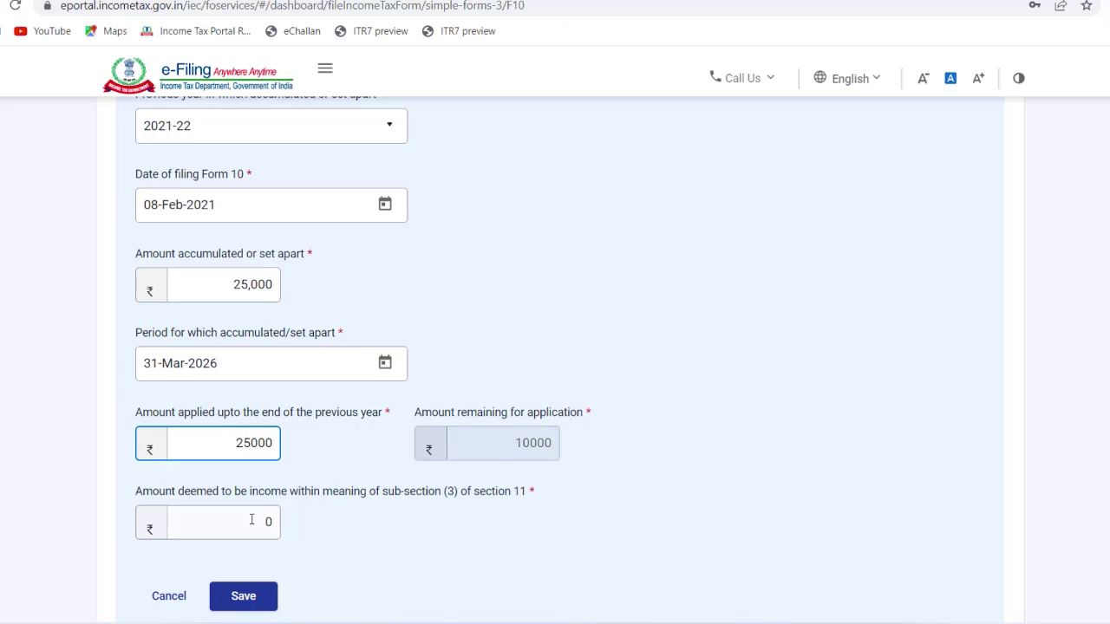
left_click(262, 521)
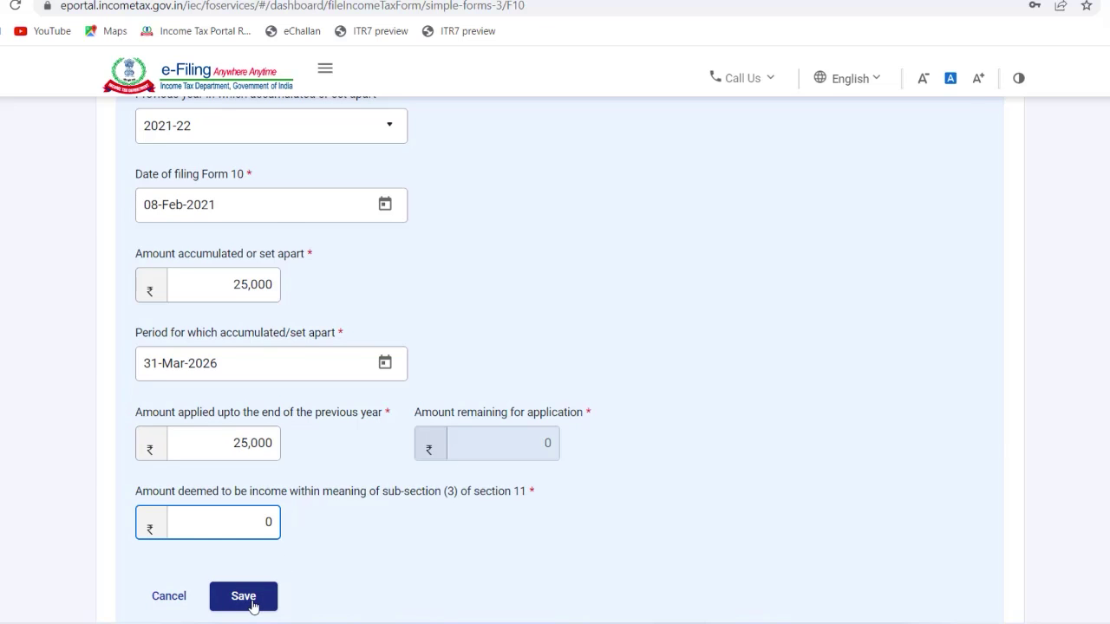
left_click(245, 598)
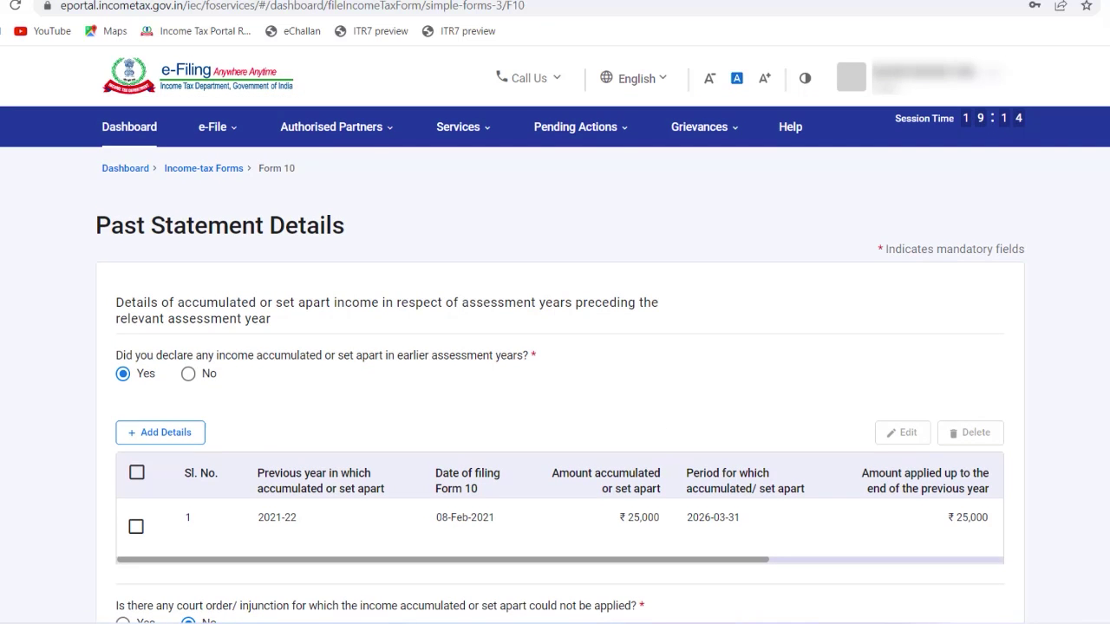
scroll(555, 390, "down", 2)
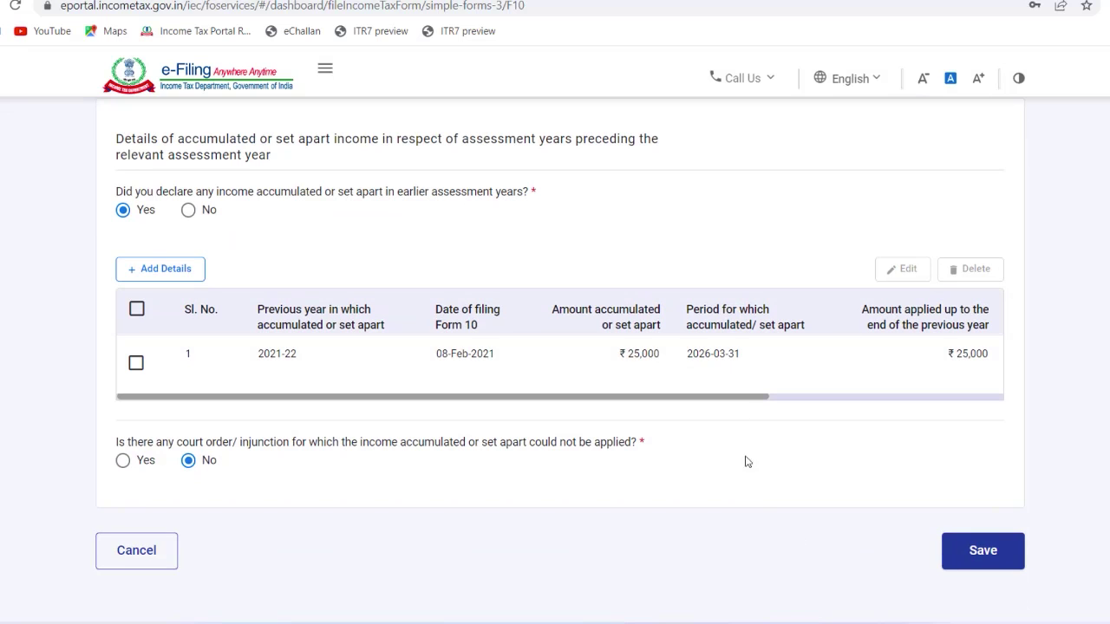
Step: Save Past Statement Details, review the Form 10 preview, and confirm proceeding to e-Verify
left_click(967, 559)
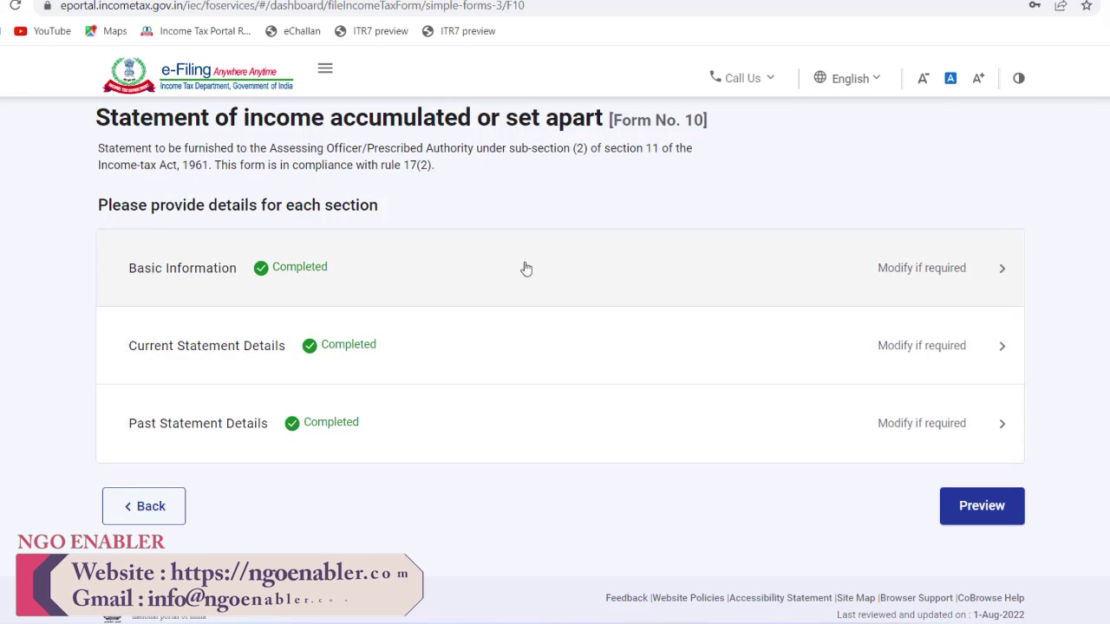
left_click(980, 511)
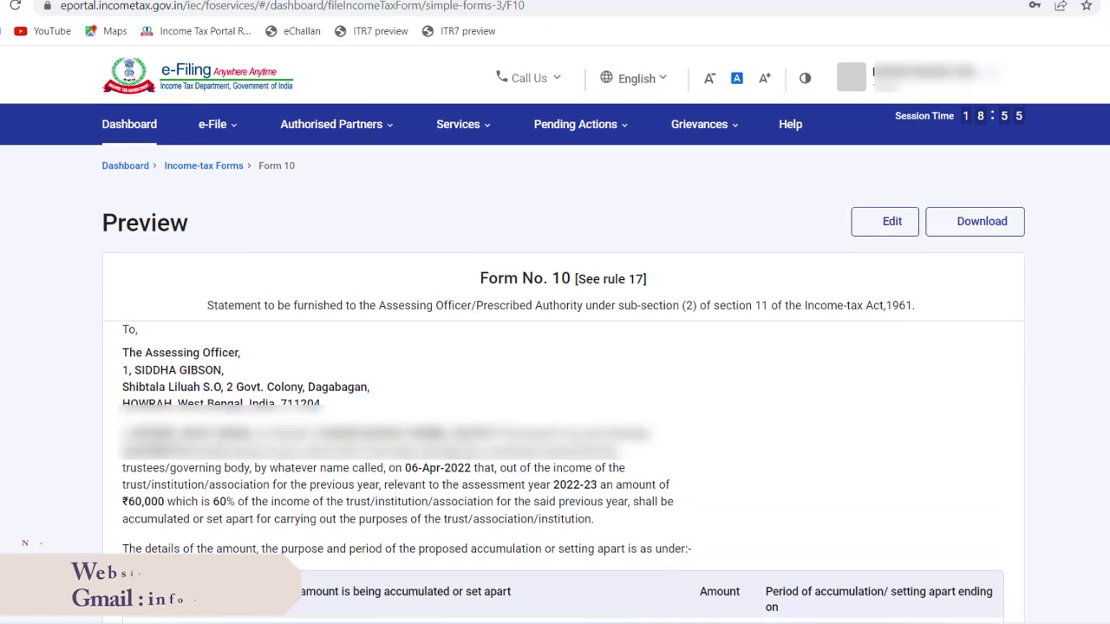
scroll(563, 360, "down", 2)
scroll(563, 360, "down", 3)
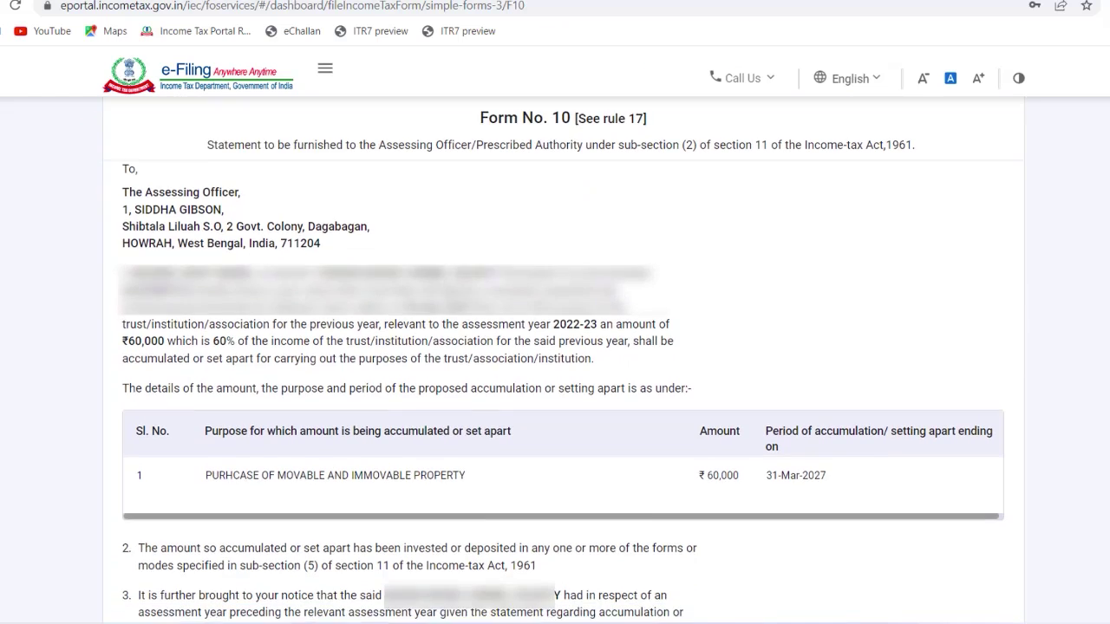
scroll(564, 361, "down", 3)
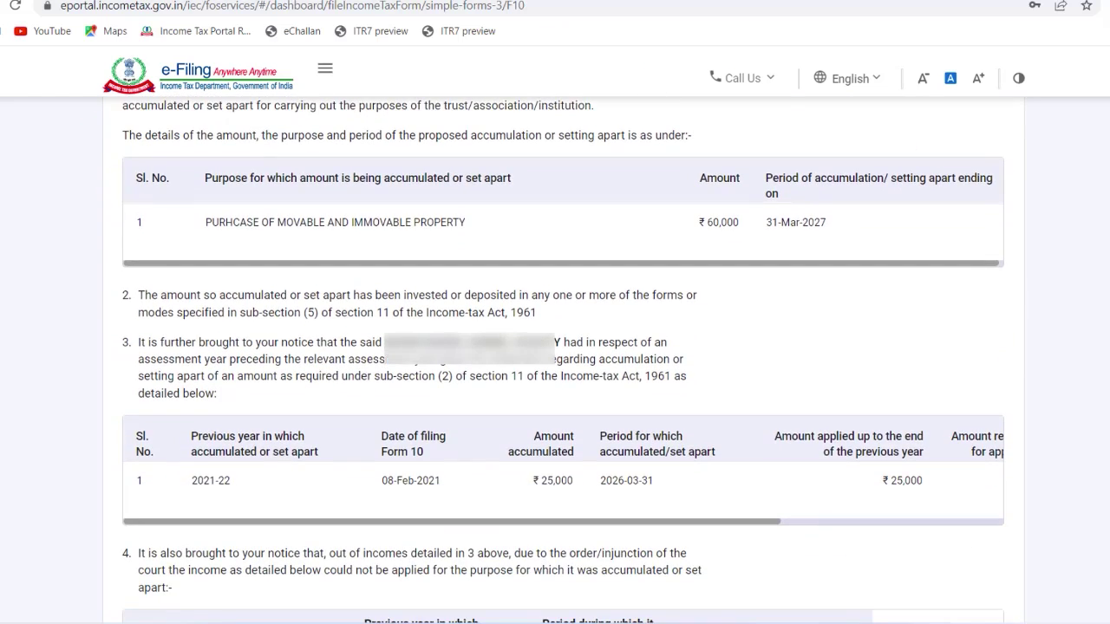
scroll(563, 361, "down", 3)
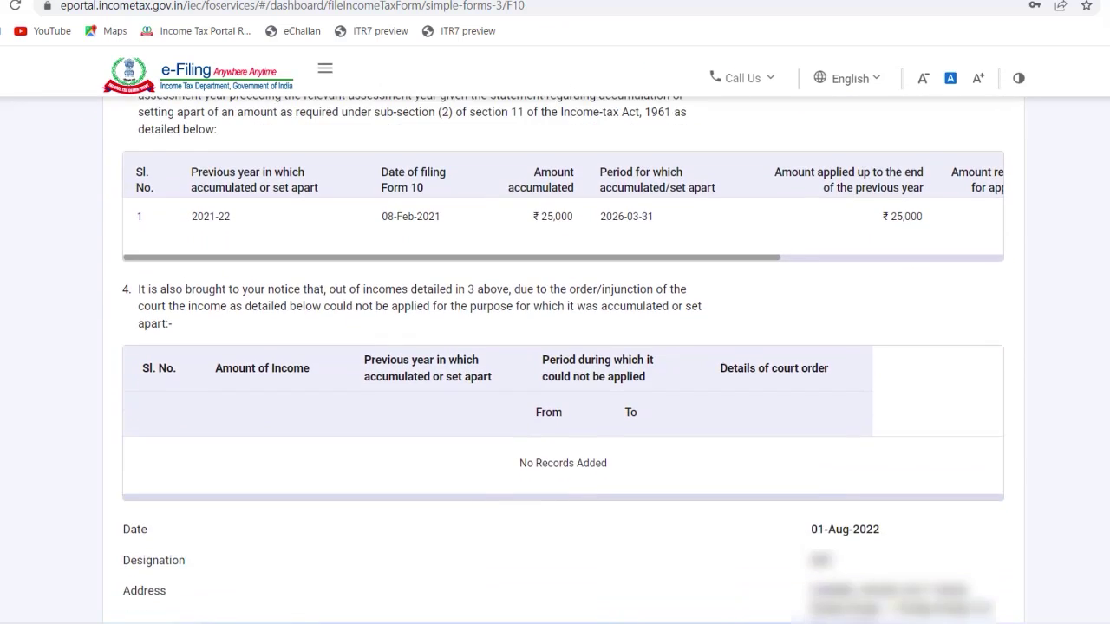
scroll(563, 361, "down", 1)
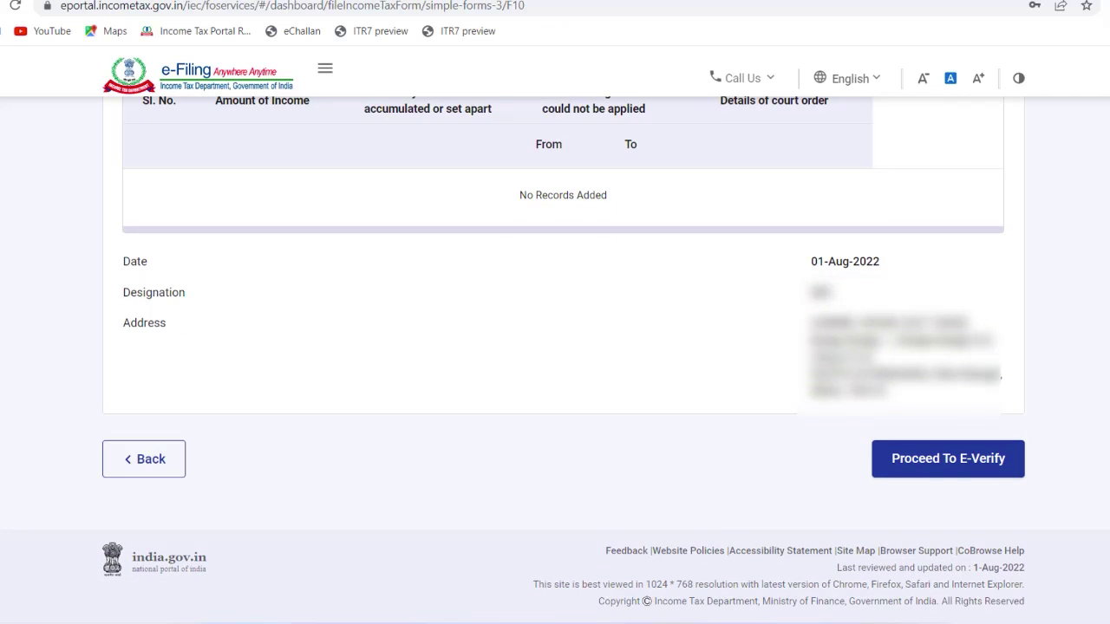
left_click(943, 461)
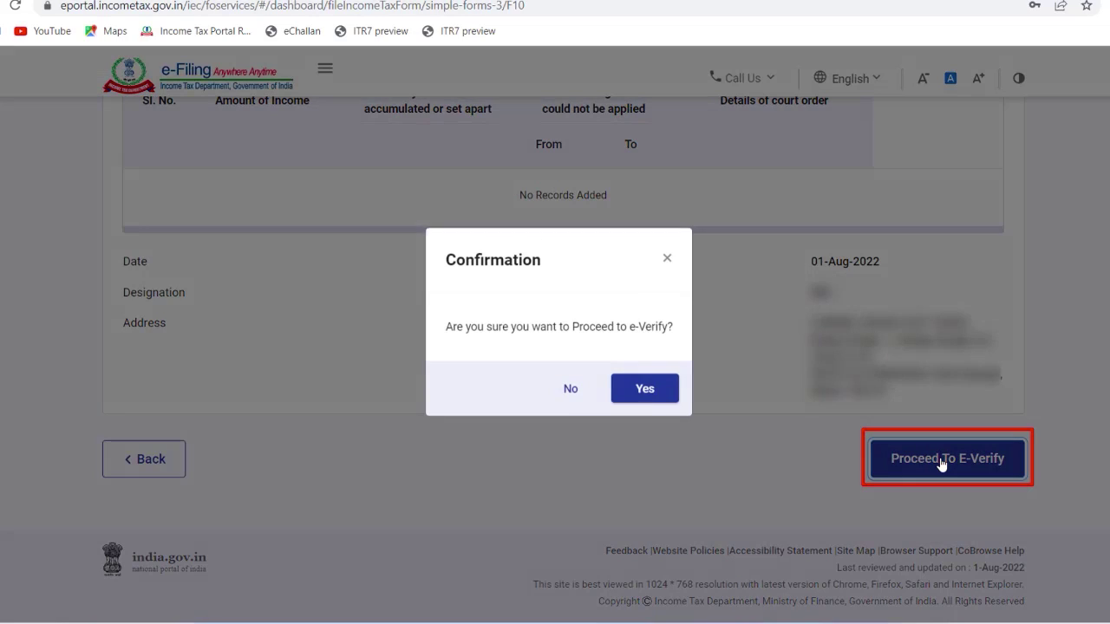
left_click(665, 404)
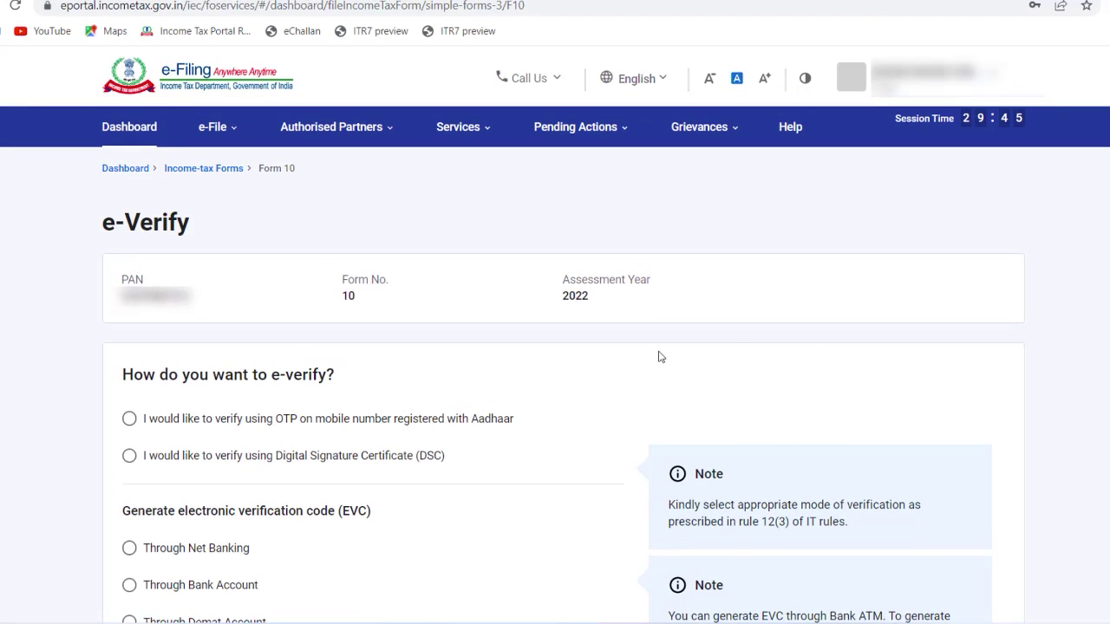